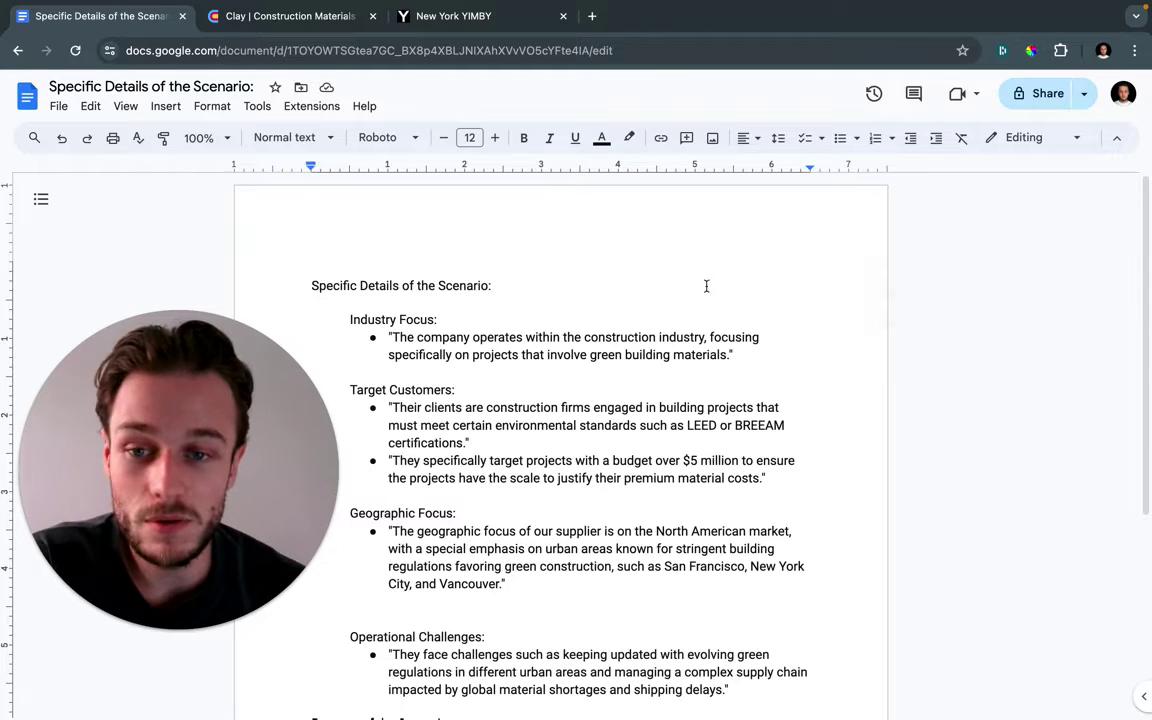
Highlight the document title and the first Industry Focus bullet in the notes.
triple_click(561, 288)
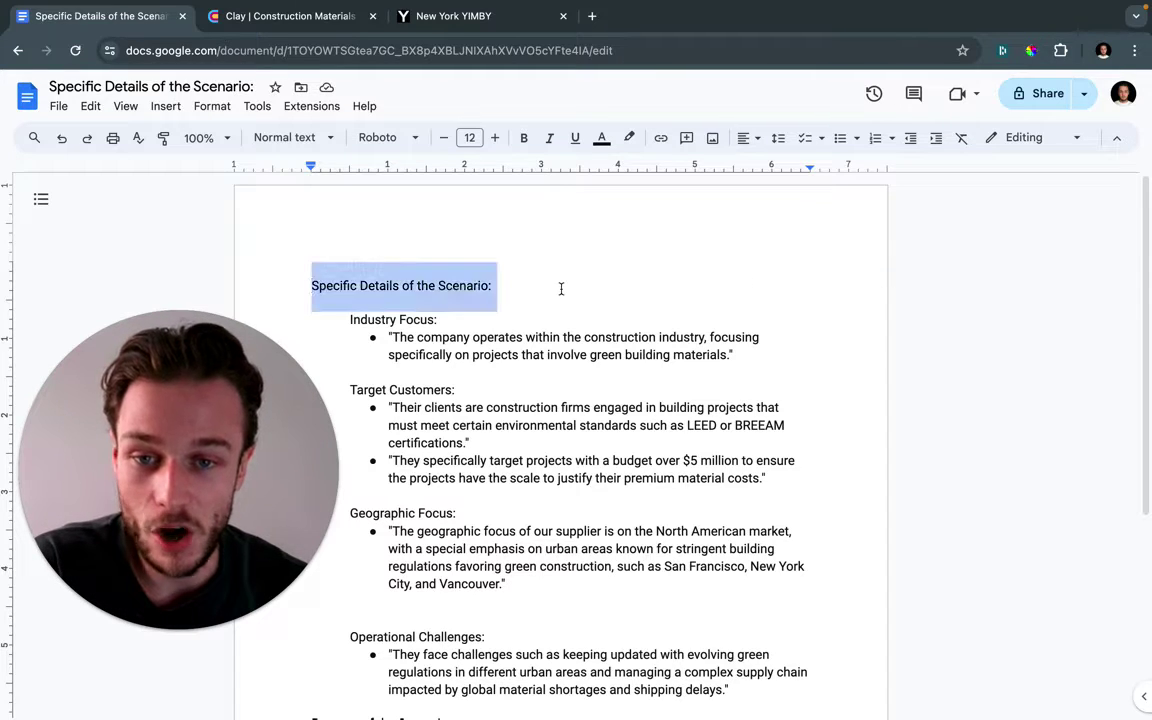
left_click(995, 296)
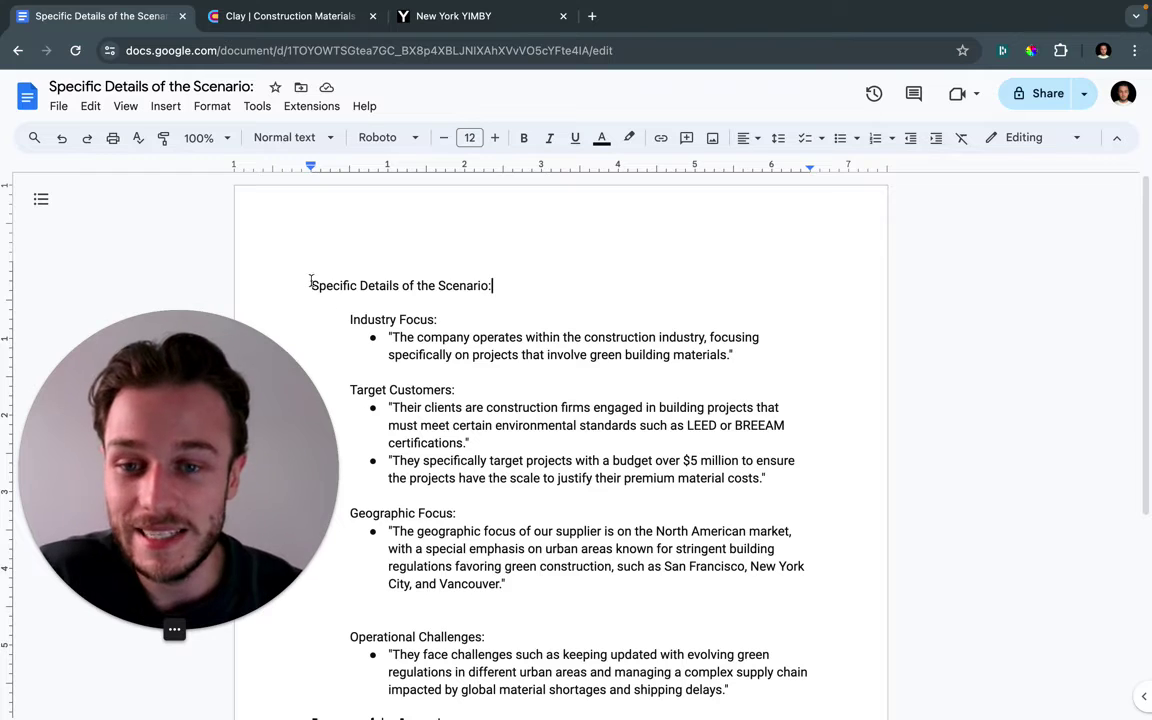
left_click_drag(311, 280, 548, 288)
left_click(548, 288)
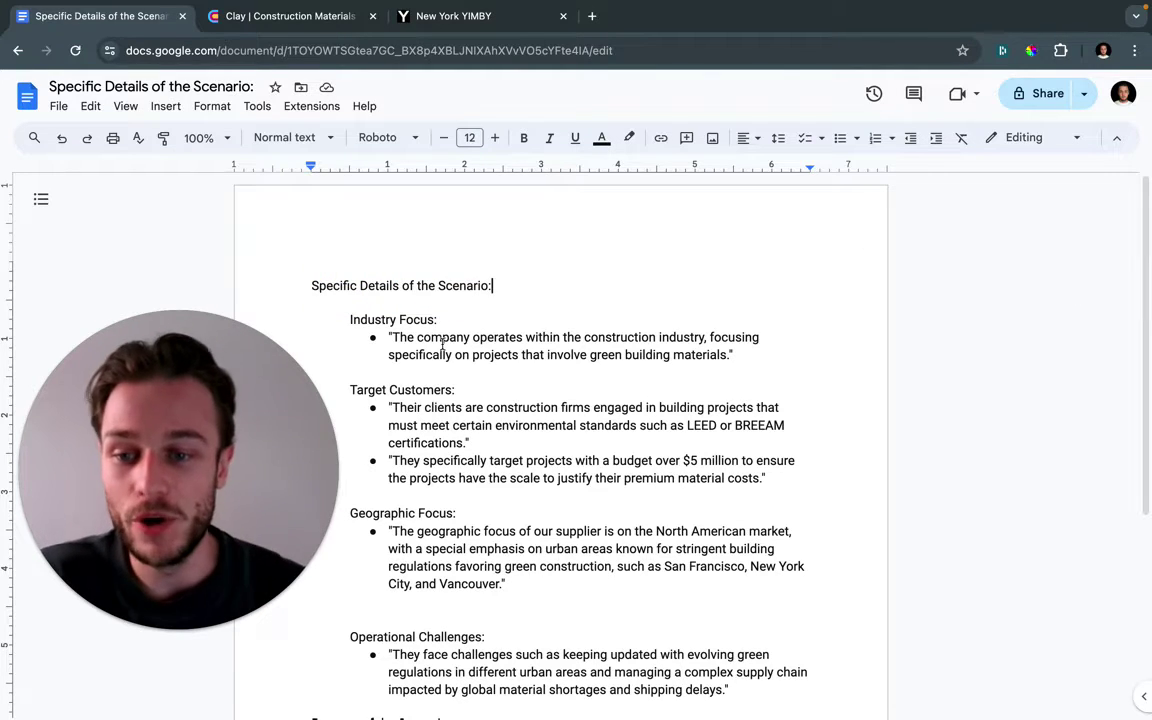
left_click_drag(390, 337, 733, 357)
left_click(760, 356)
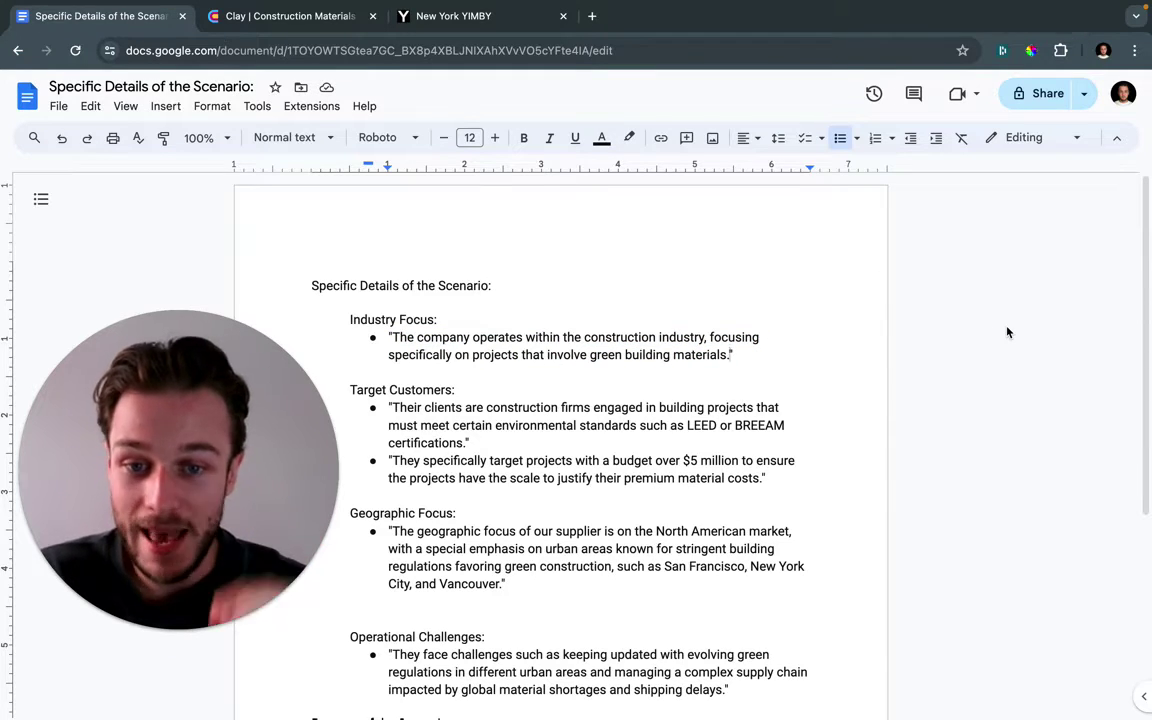
scroll(1013, 334, "down", 1)
left_click_drag(390, 398, 399, 398)
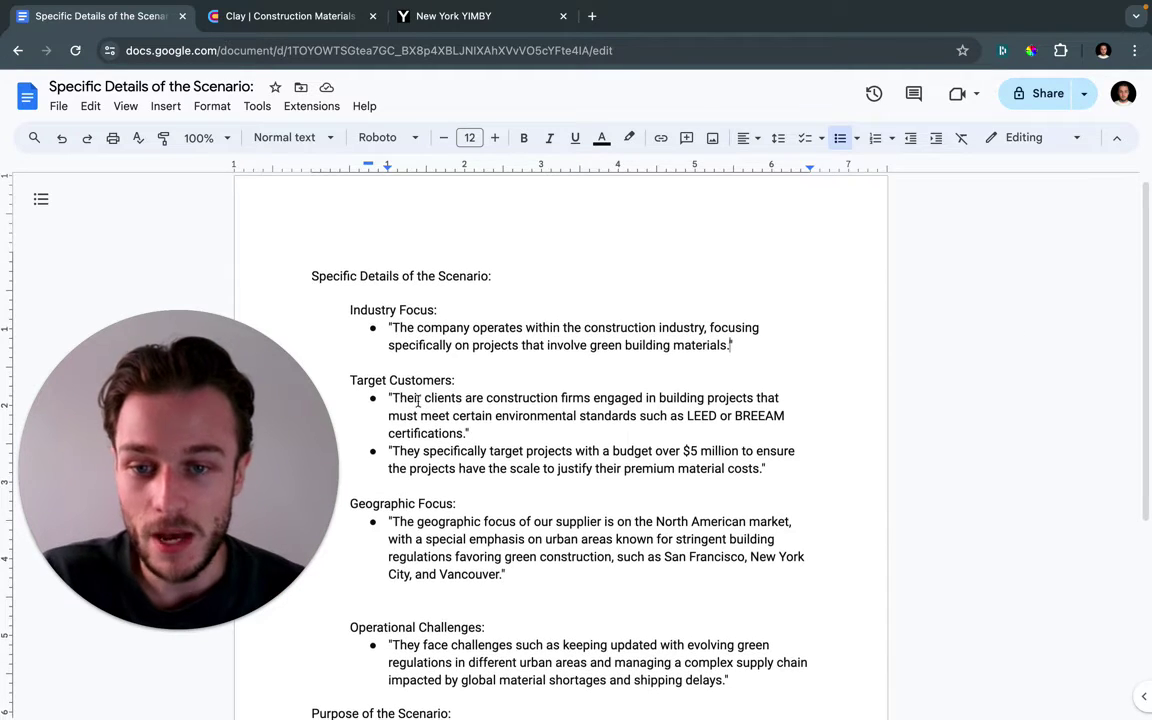
left_click(473, 399)
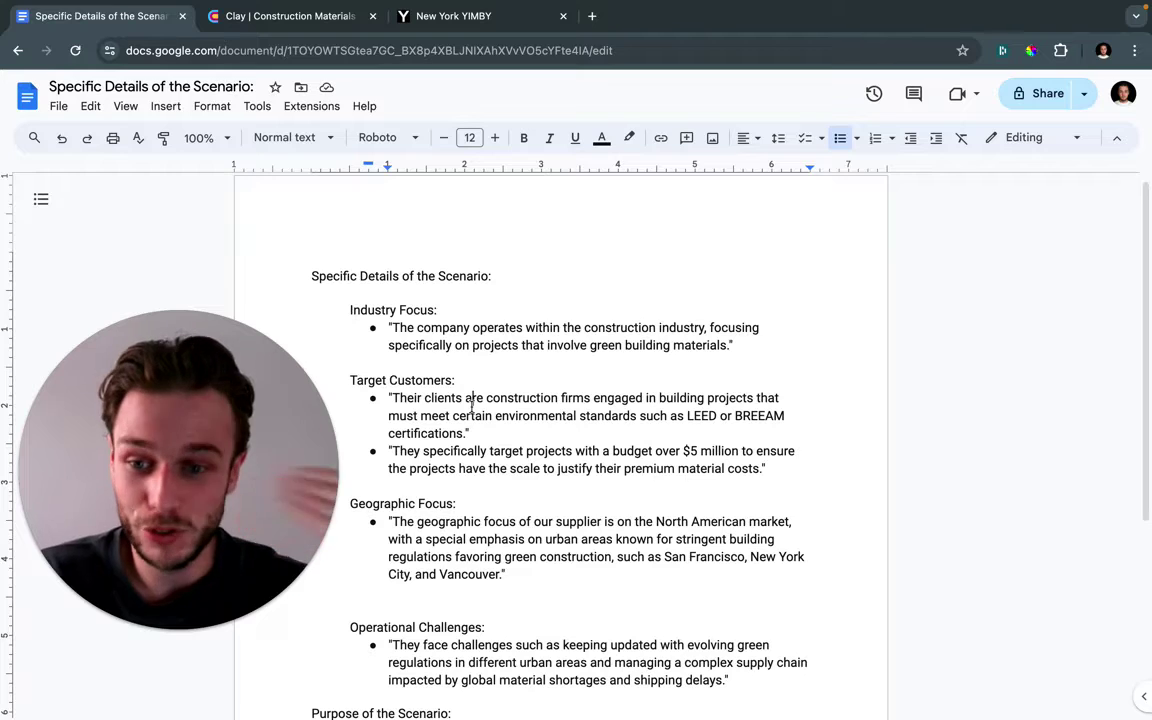
Highlight 'construction firms', the environmental standards phrase, LEED and BREEAM in the customers bullet.
left_click_drag(487, 398, 706, 398)
left_click(883, 341)
left_click(735, 398)
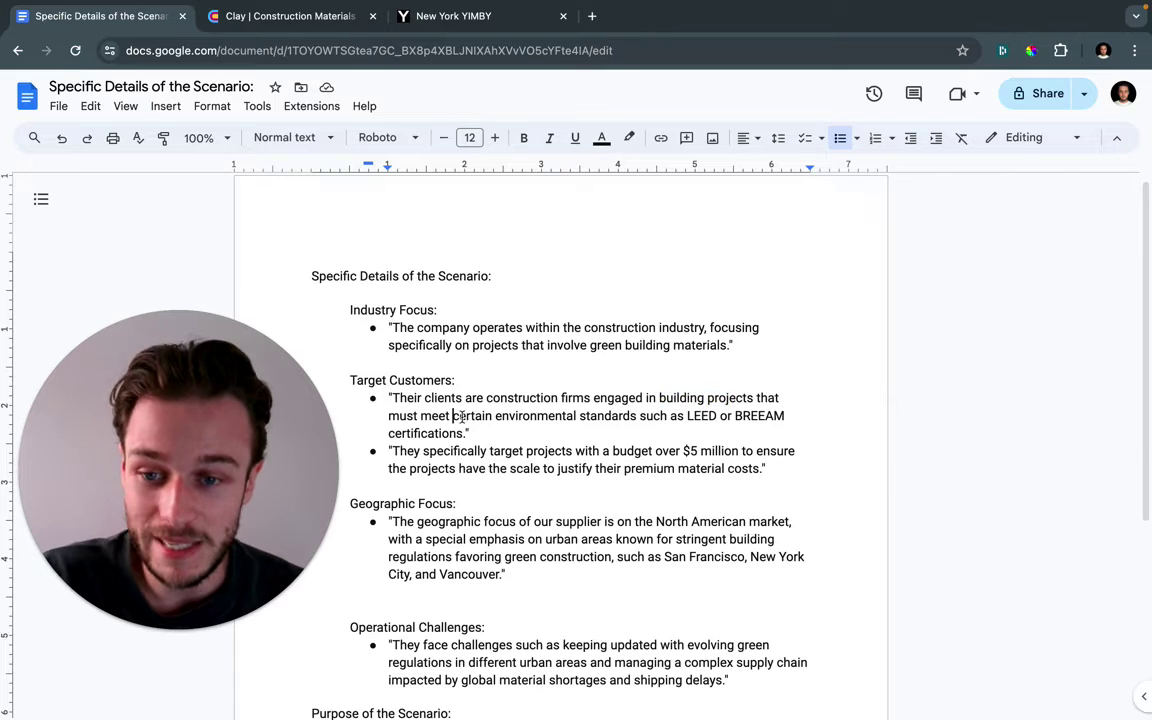
left_click_drag(453, 416, 700, 417)
left_click(700, 418)
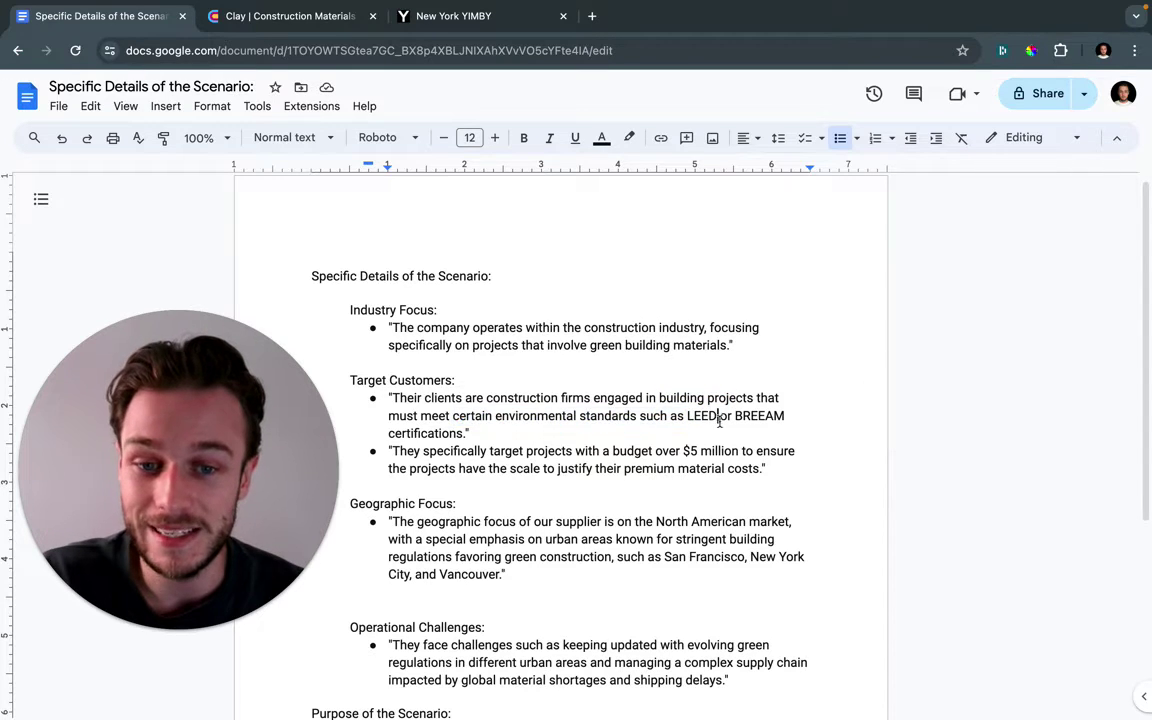
double_click(700, 418)
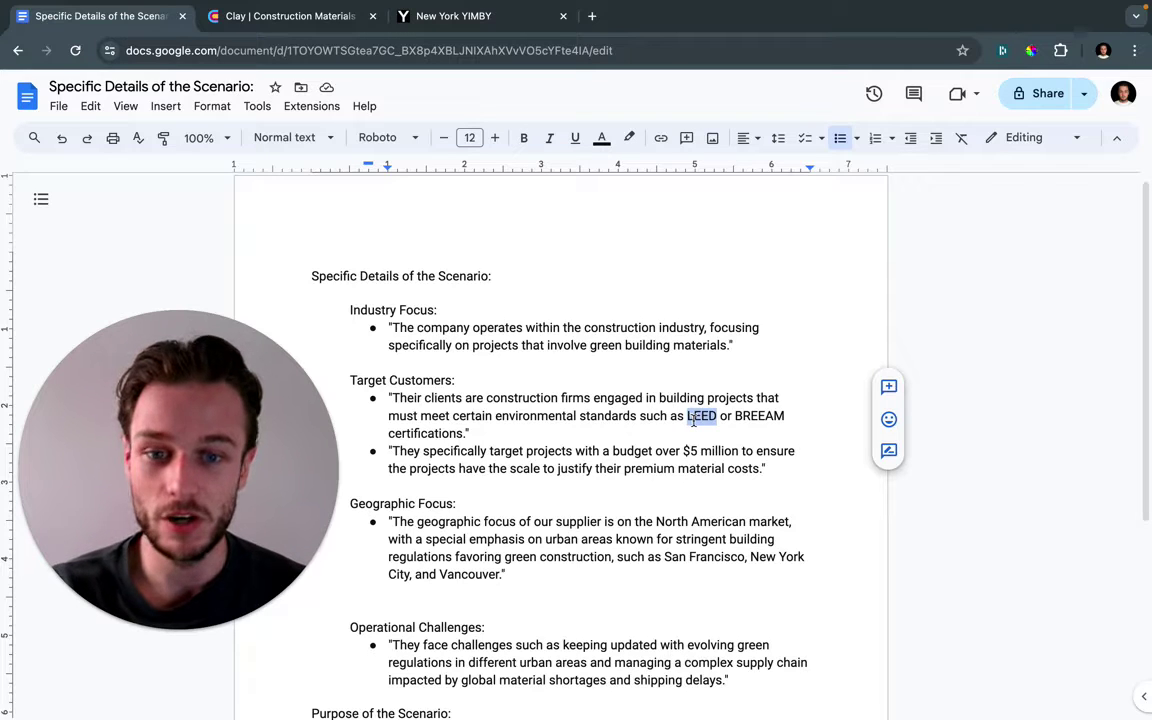
left_click(752, 418)
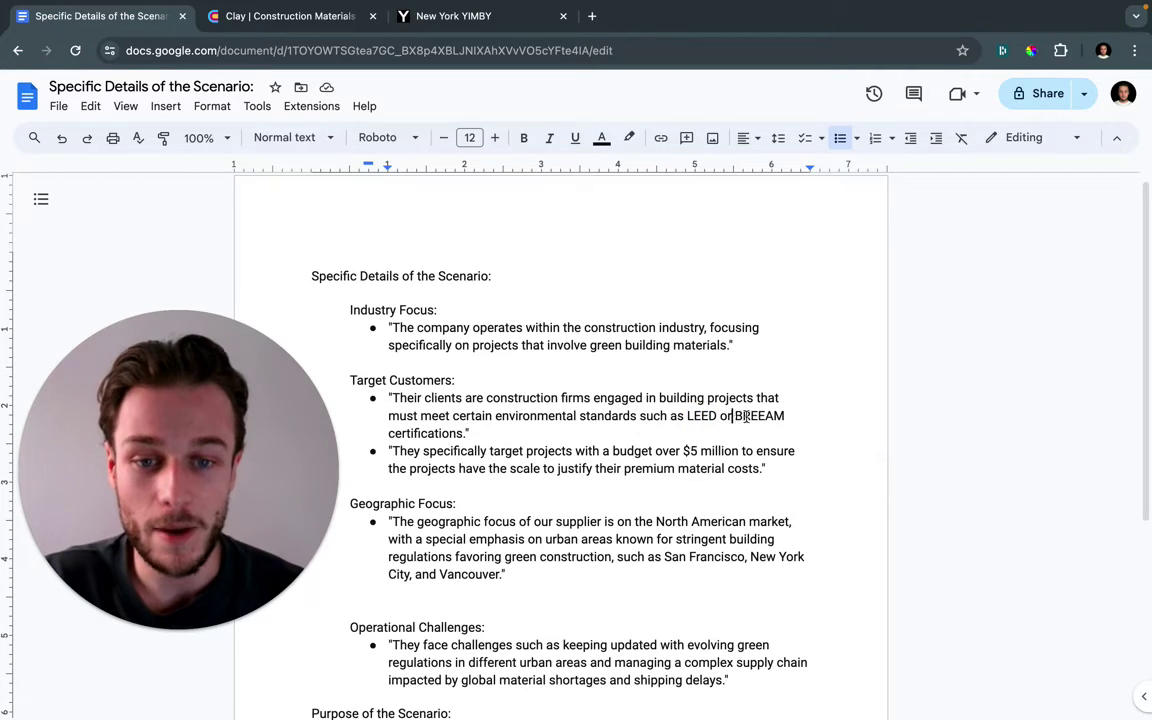
double_click(757, 418)
double_click(702, 416)
left_click(981, 386)
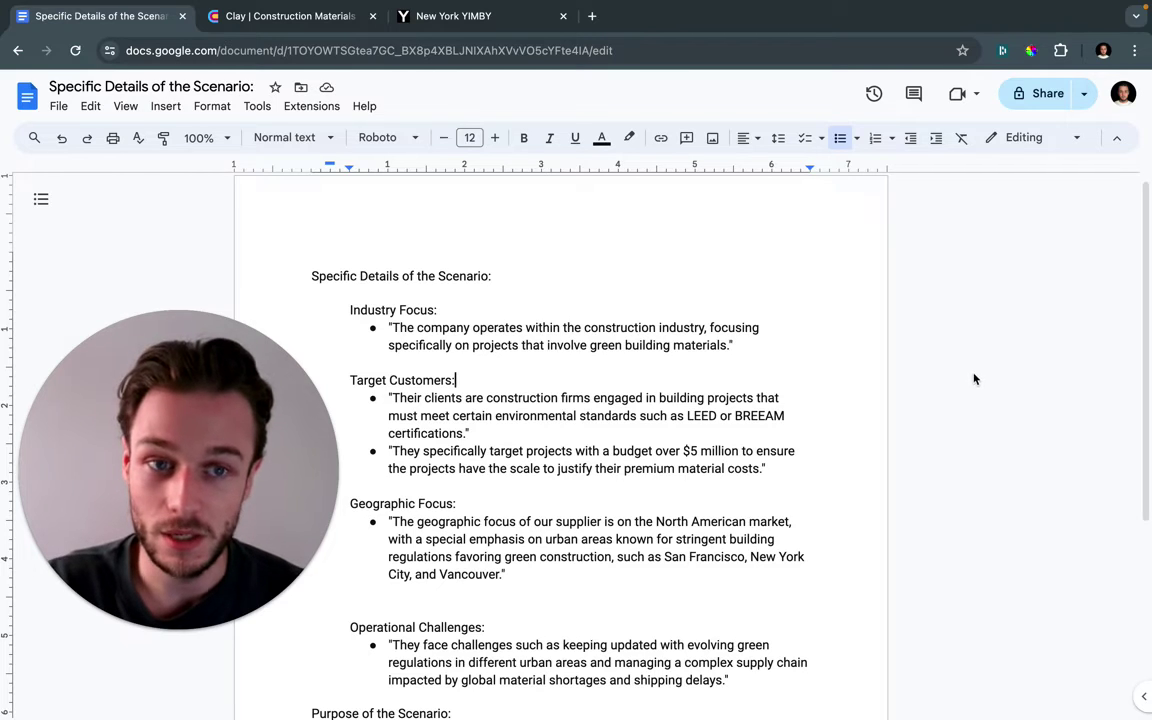
left_click(968, 369)
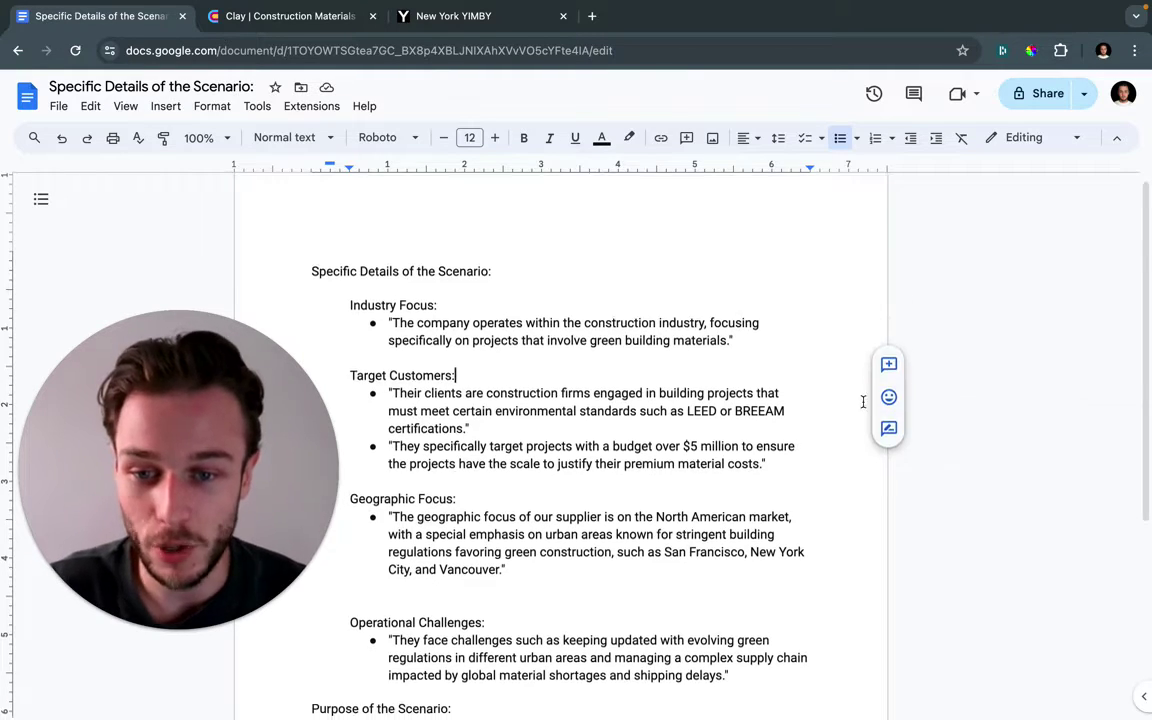
Highlight the Geographic Focus bullet, then 'emphasis' and the stringent building regulations phrase.
scroll(823, 404, "down", 1)
left_click(417, 491)
scroll(805, 383, "down", 1)
left_click_drag(389, 465, 514, 514)
left_click(517, 517)
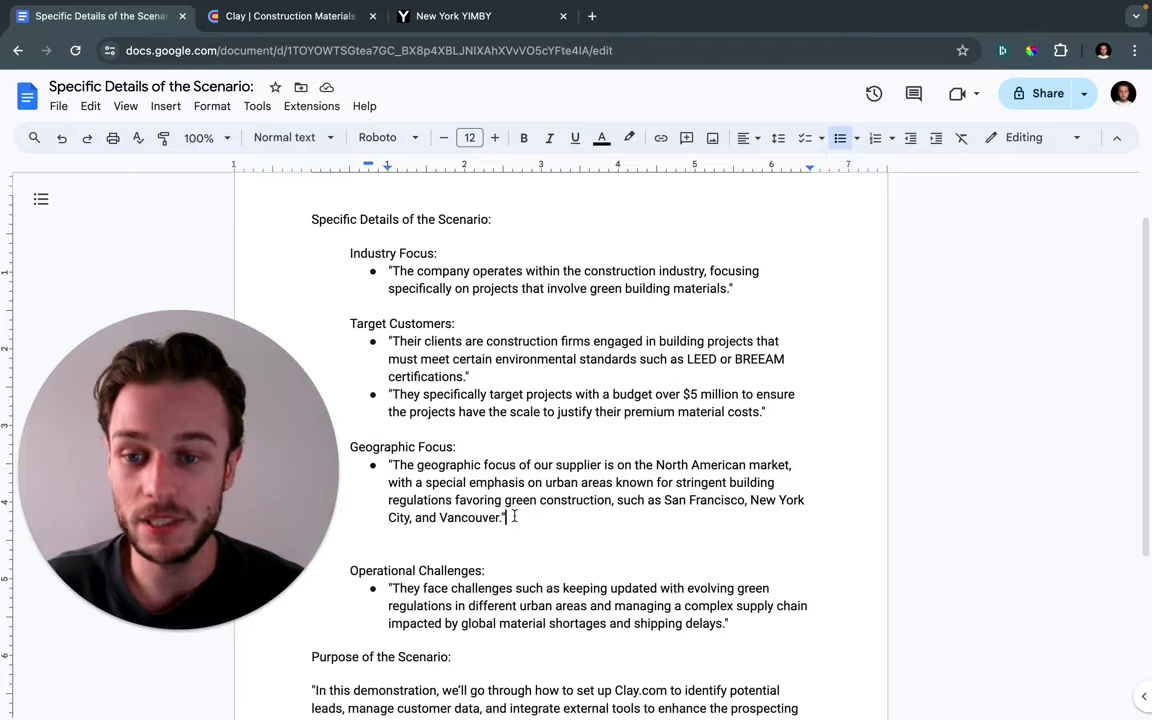
double_click(515, 483)
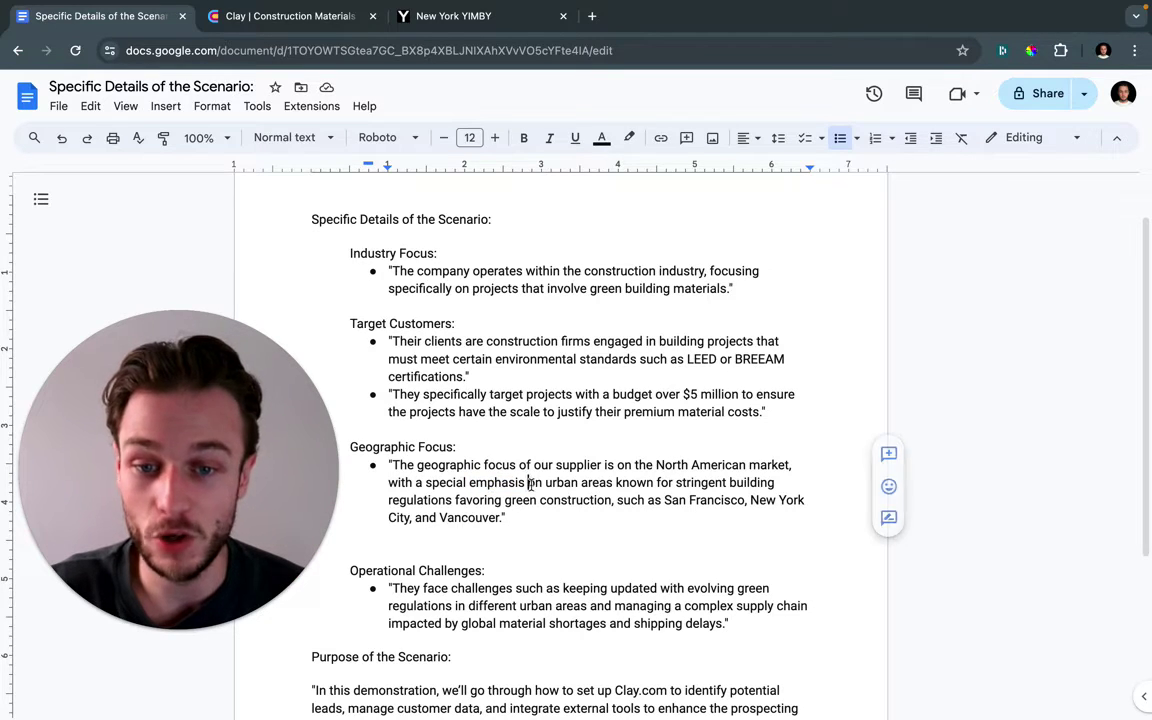
double_click(700, 483)
left_click_drag(801, 483, 460, 500)
left_click(455, 500)
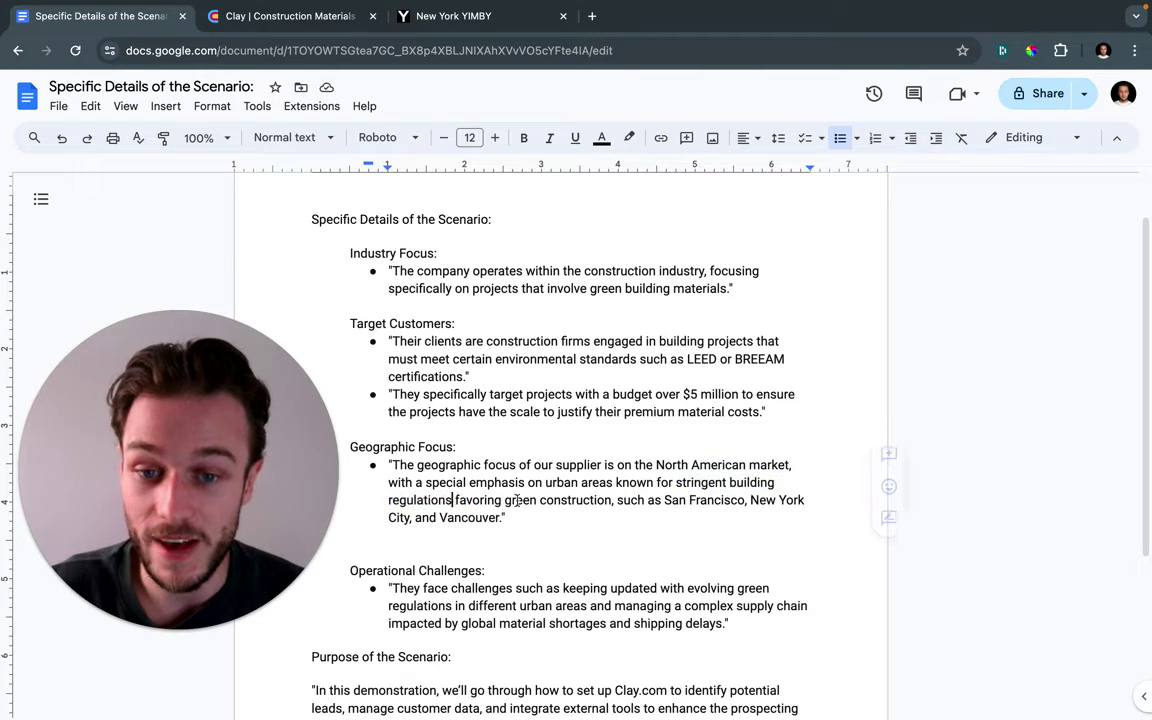
Highlight the target cities list and New York in the Geographic bullet.
left_click_drag(664, 500, 786, 512)
left_click(786, 512)
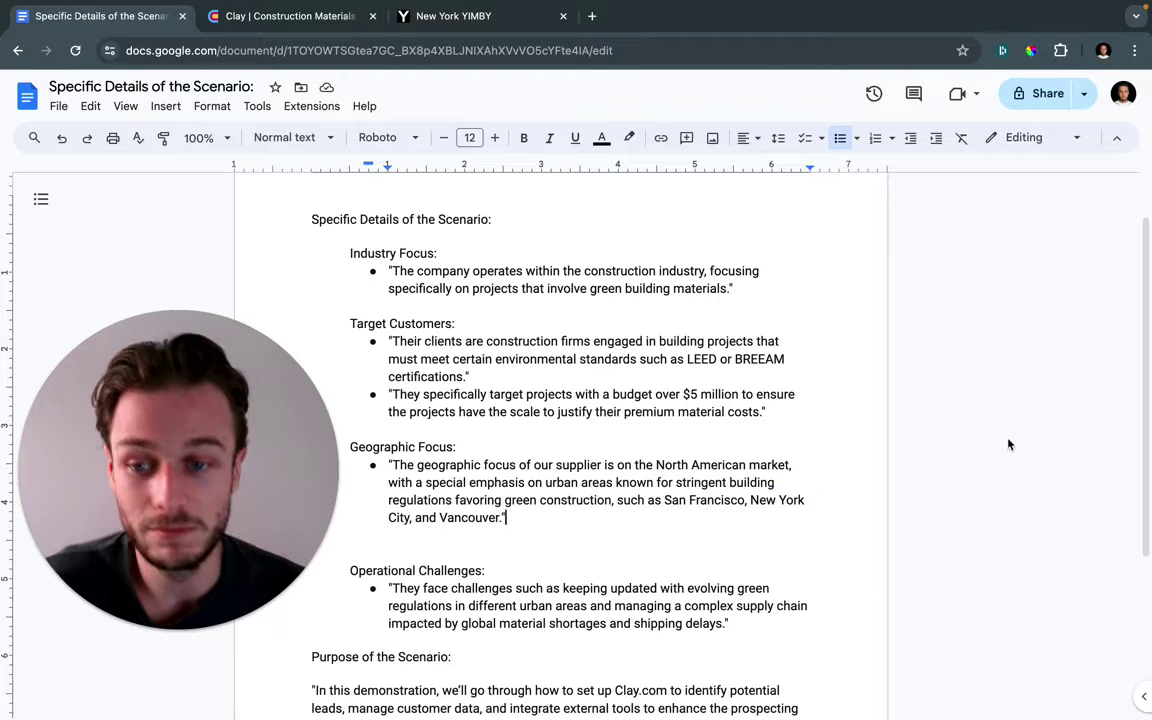
left_click_drag(749, 497, 806, 497)
left_click(982, 414)
Highlight the evolving green regulations phrase in Operational Challenges and the LEED or BREEAM certifications.
scroll(982, 416, "down", 2)
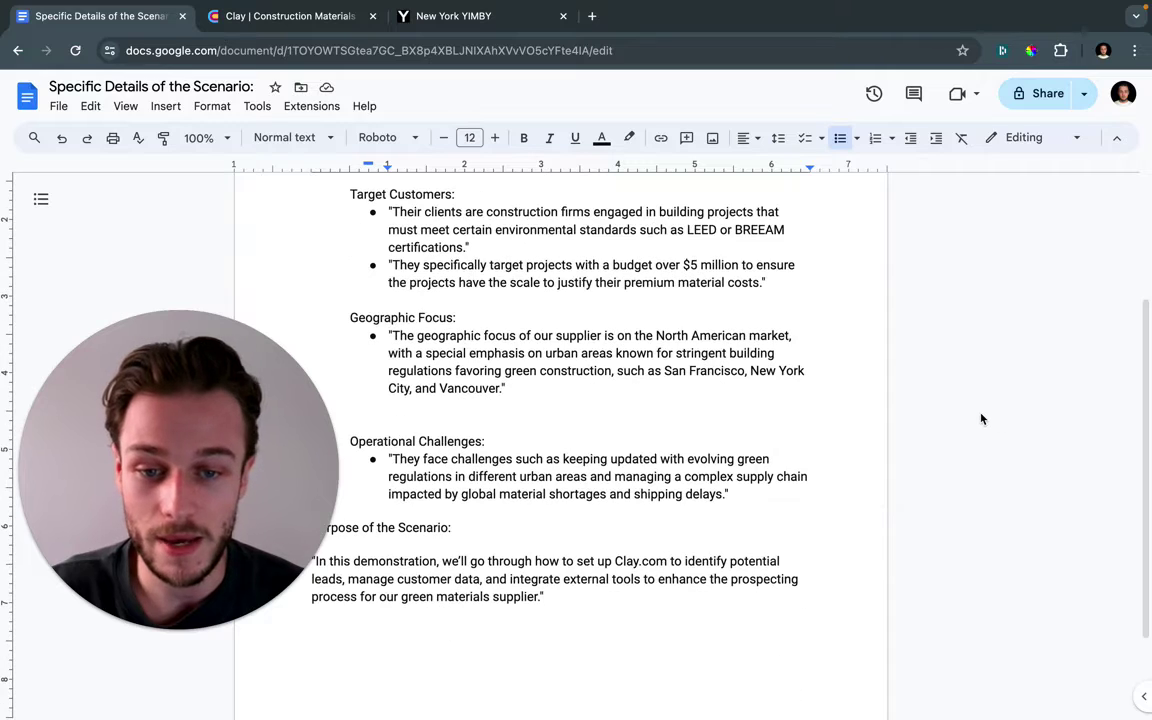
left_click_drag(388, 458, 612, 476)
left_click(626, 478)
left_click_drag(687, 460, 507, 480)
left_click(992, 375)
scroll(995, 373, "up", 1)
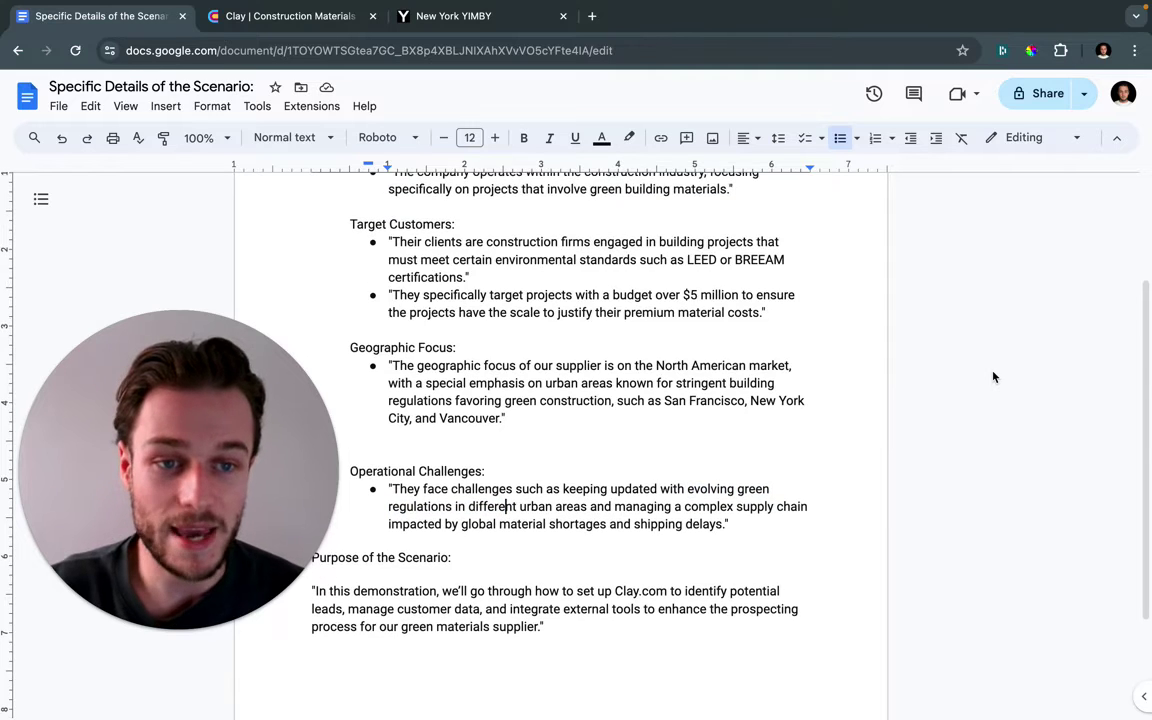
scroll(1002, 371, "up", 1)
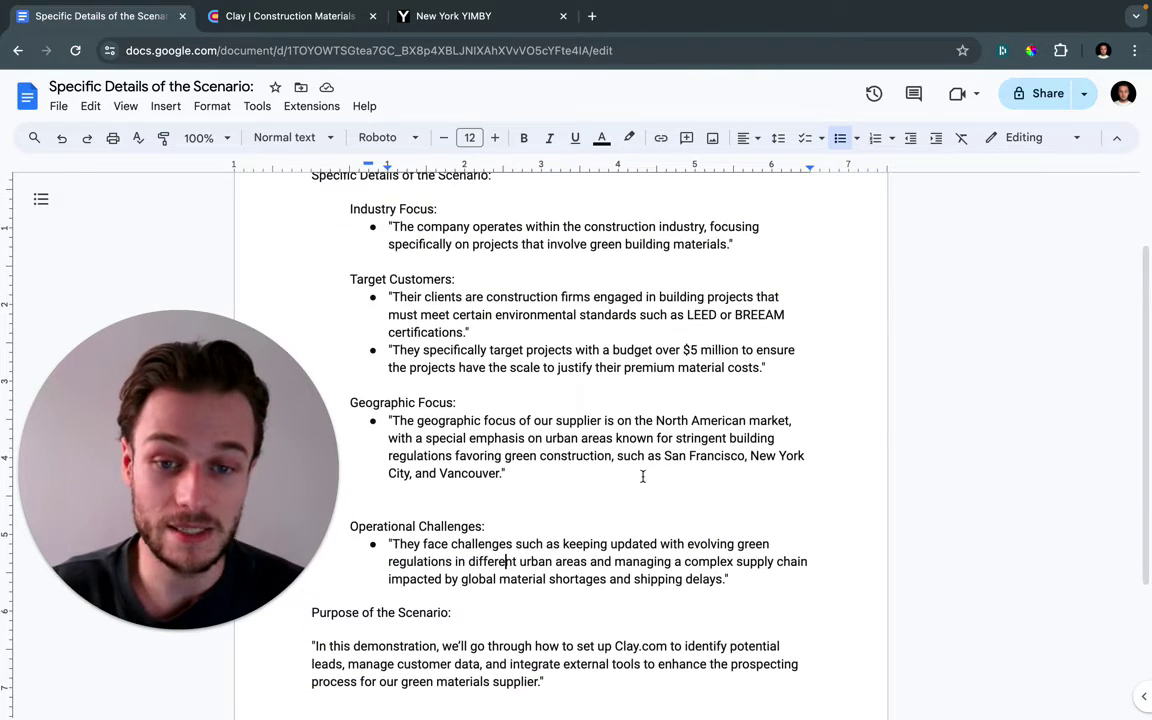
left_click_drag(687, 316, 475, 332)
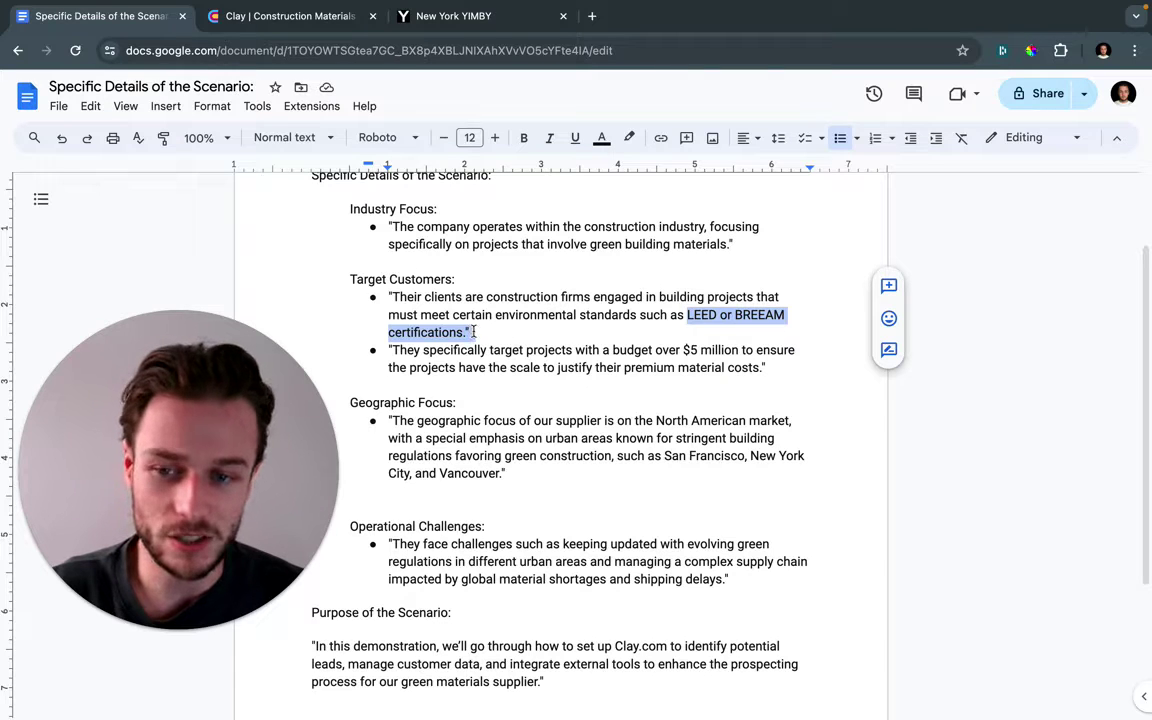
left_click(475, 332)
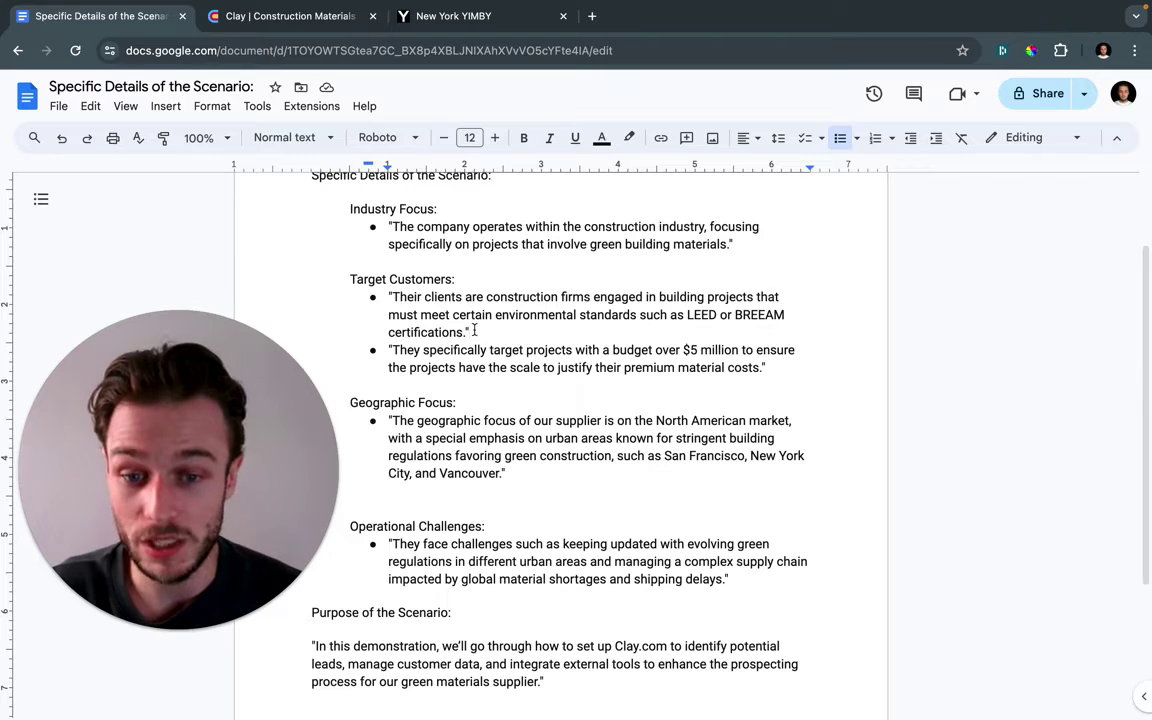
scroll(480, 330, "up", 2)
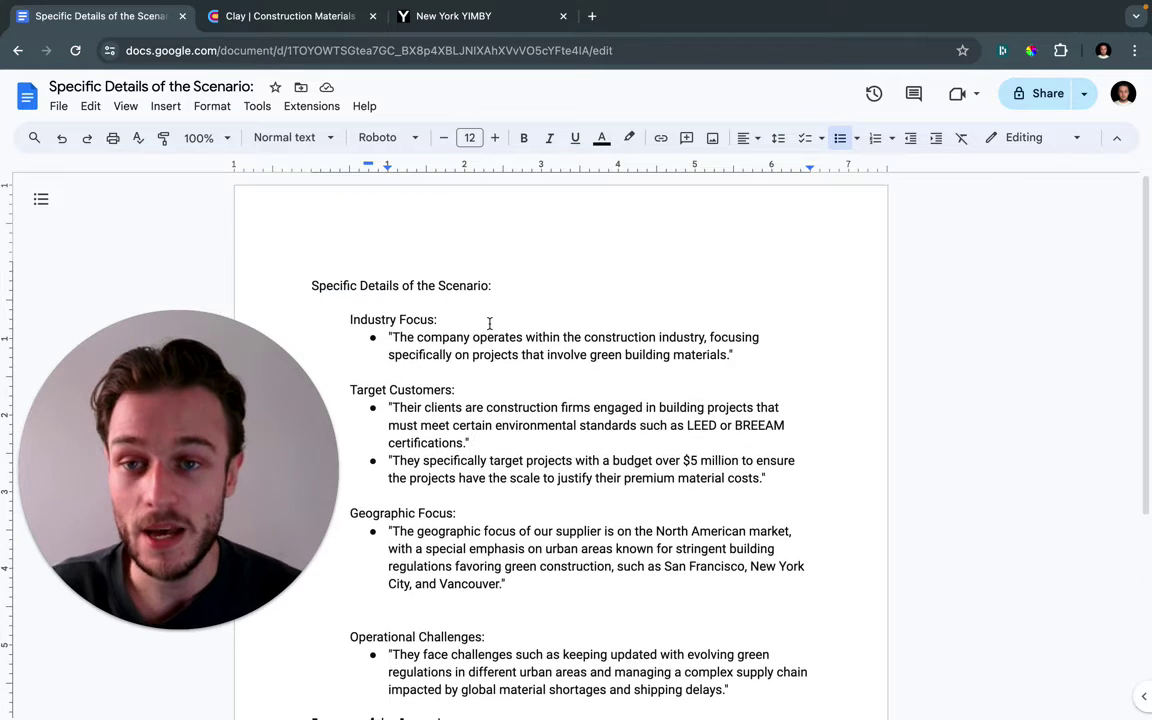
left_click(296, 26)
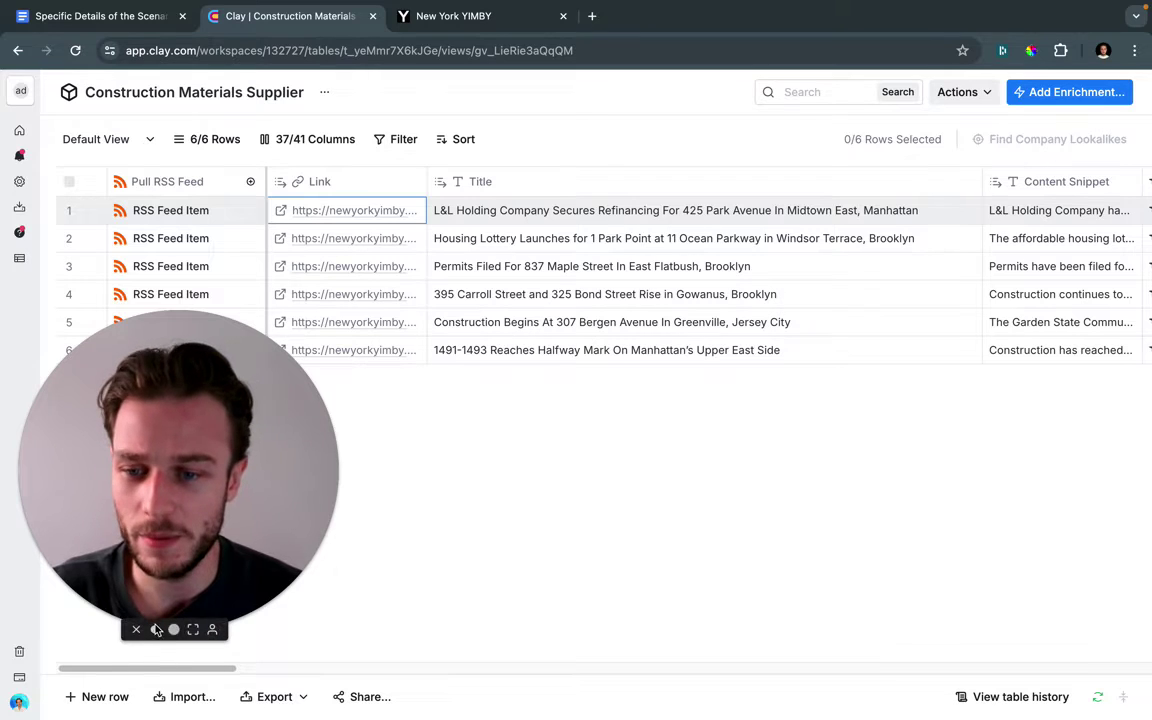
left_click(155, 630)
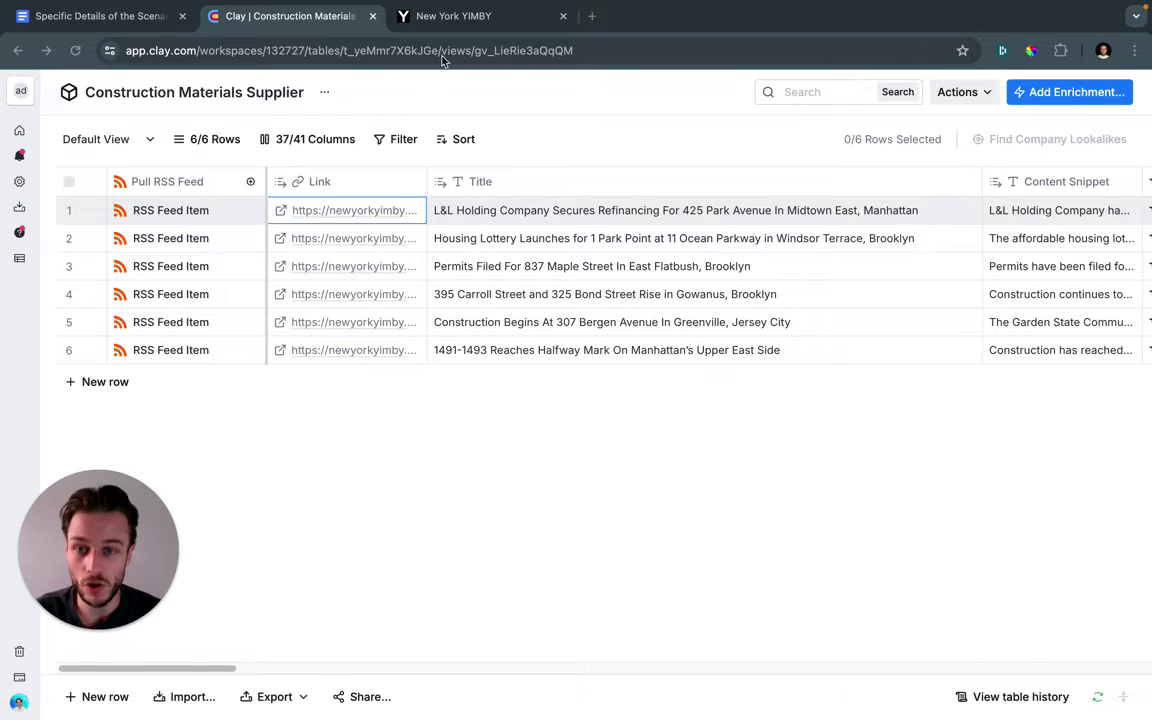
Browse the latest New York YIMBY homepage articles, then return to the Clay RSS table.
left_click(452, 18)
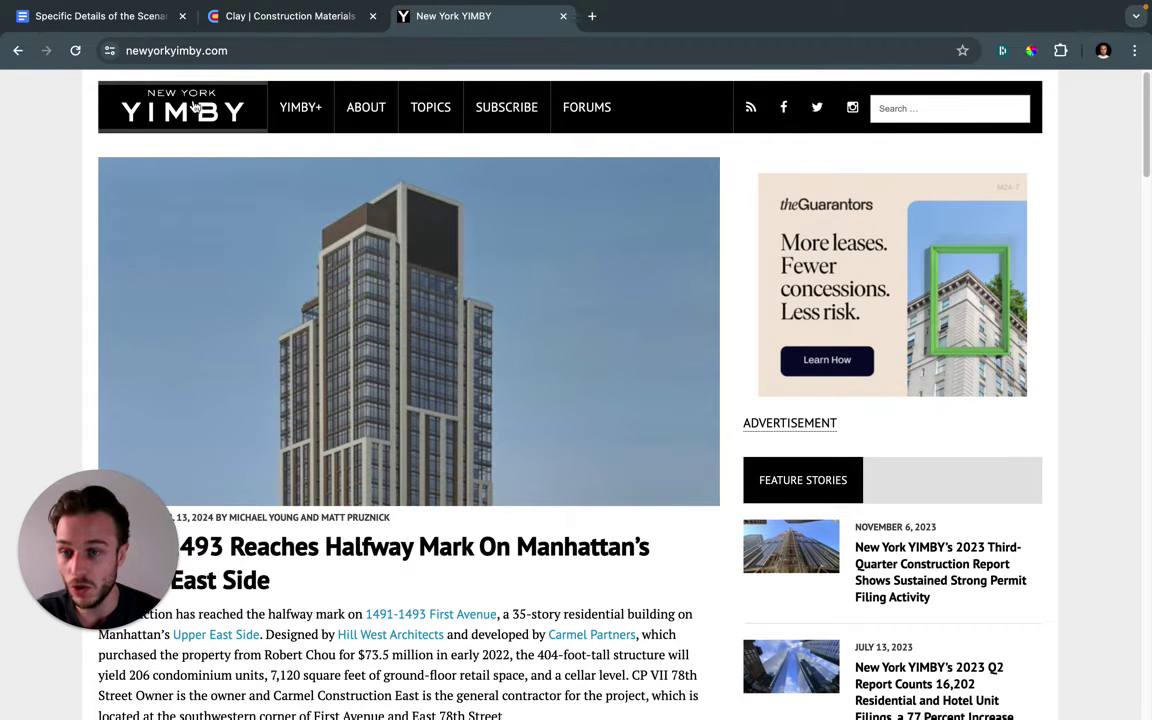
scroll(62, 231, "down", 10)
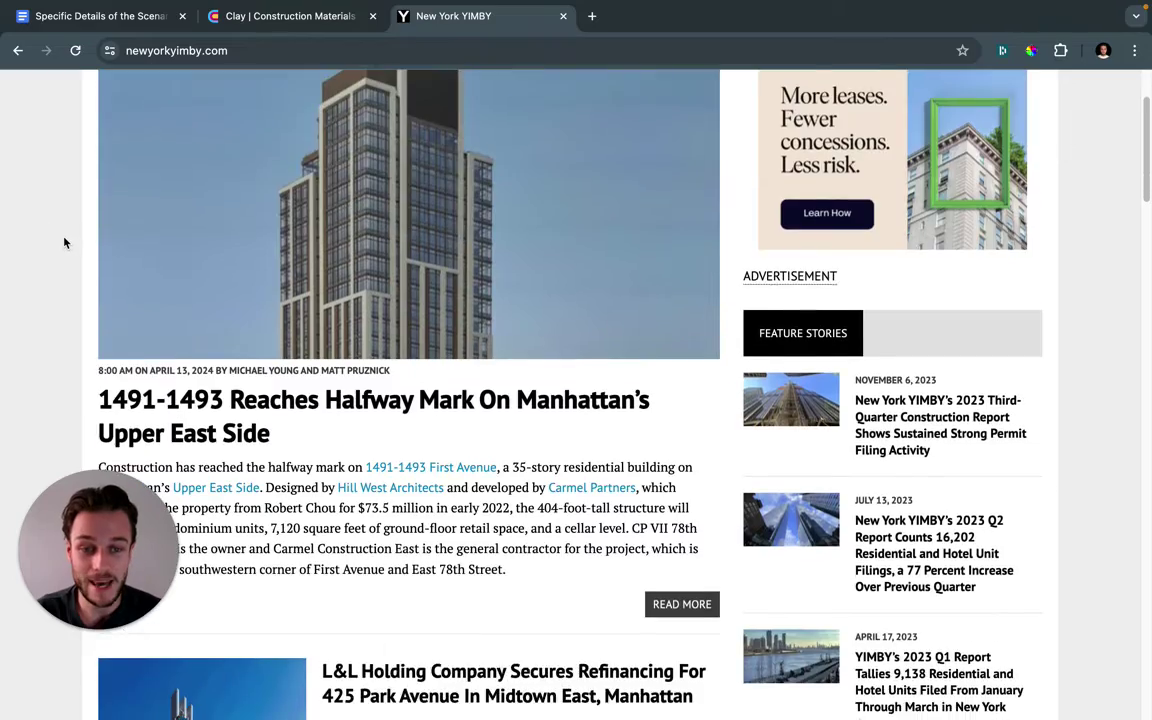
scroll(64, 242, "down", 10)
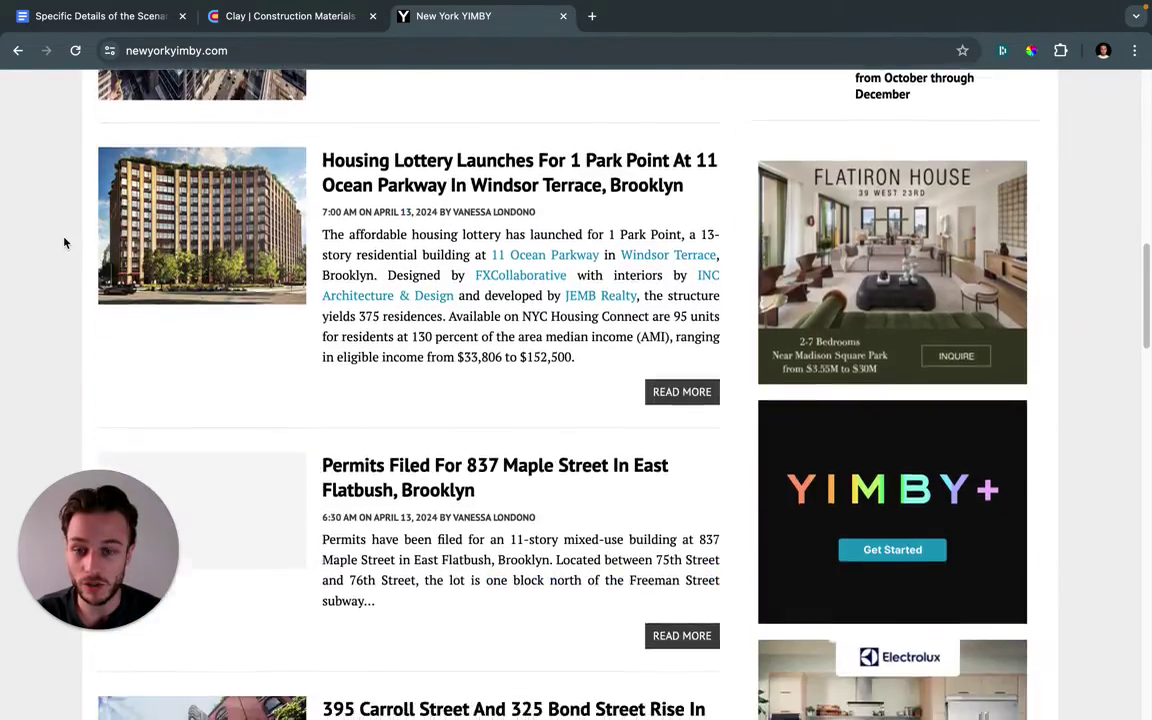
scroll(64, 242, "down", 5)
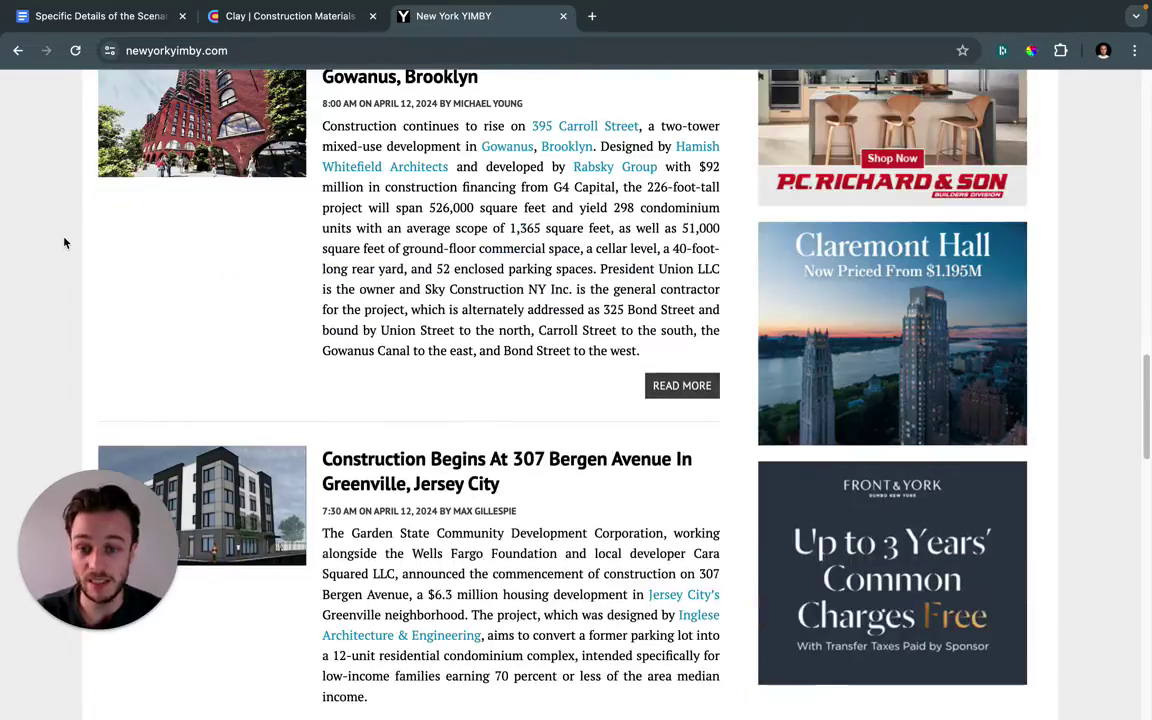
scroll(64, 242, "down", 10)
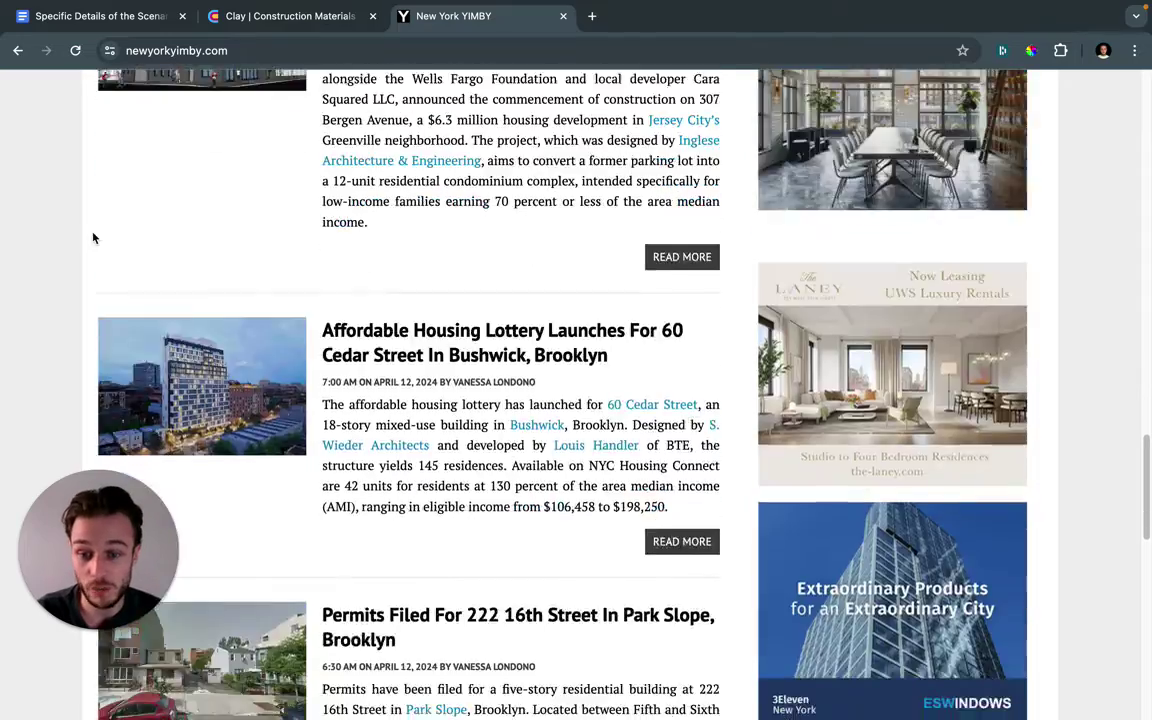
scroll(265, 300, "up", 8)
scroll(360, 355, "down", 5)
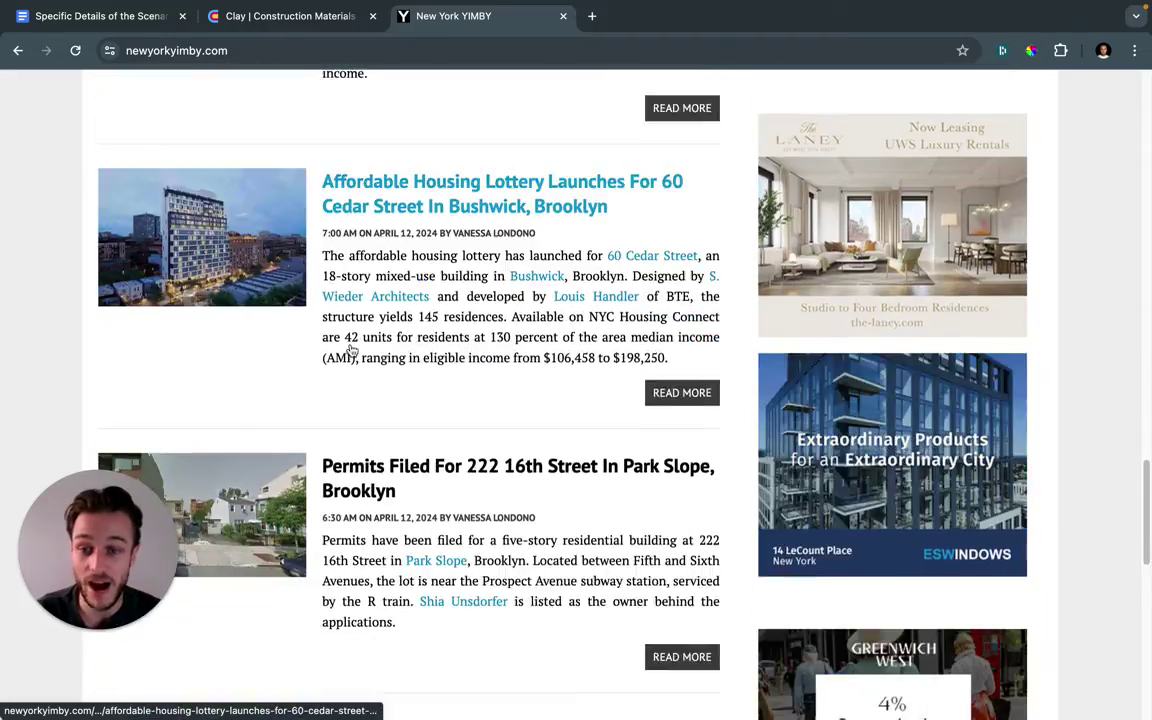
scroll(387, 287, "up", 2)
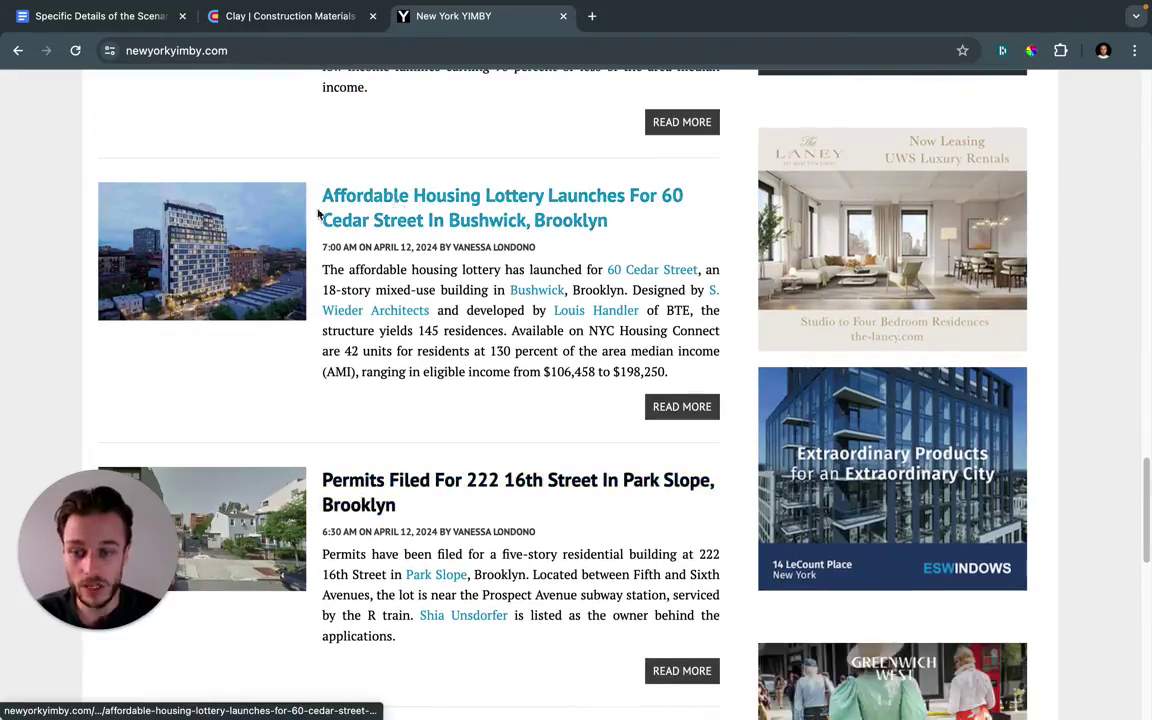
scroll(69, 211, "up", 3)
scroll(69, 211, "up", 2)
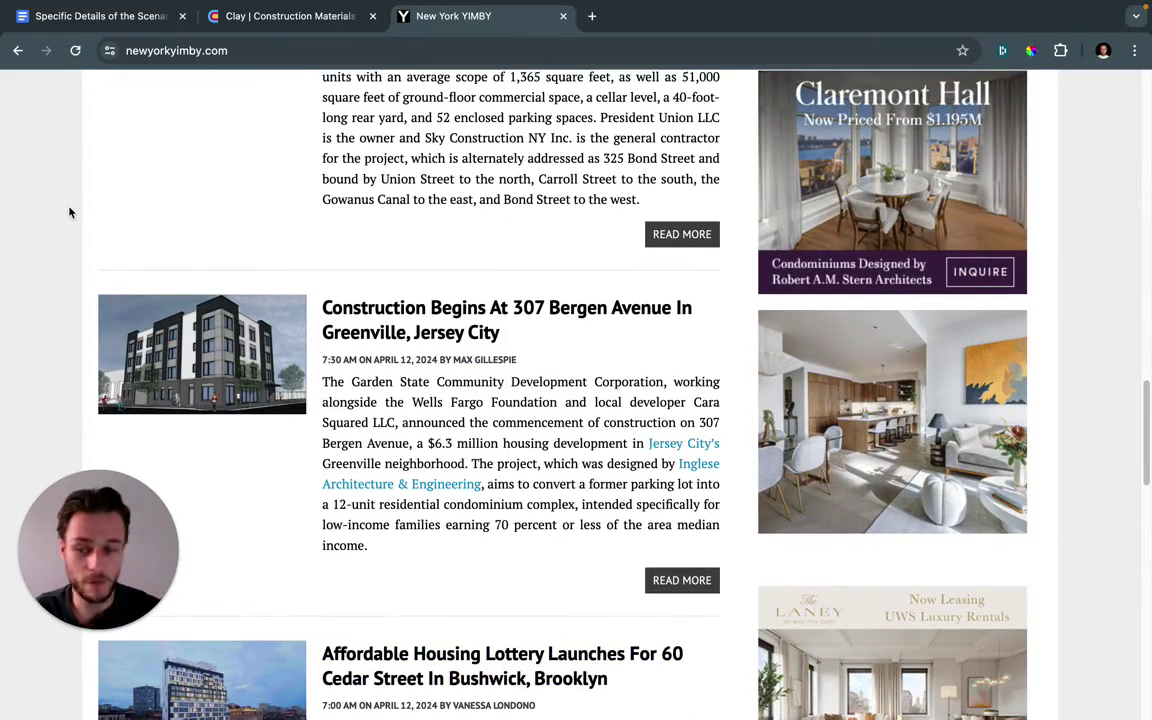
scroll(80, 211, "up", 4)
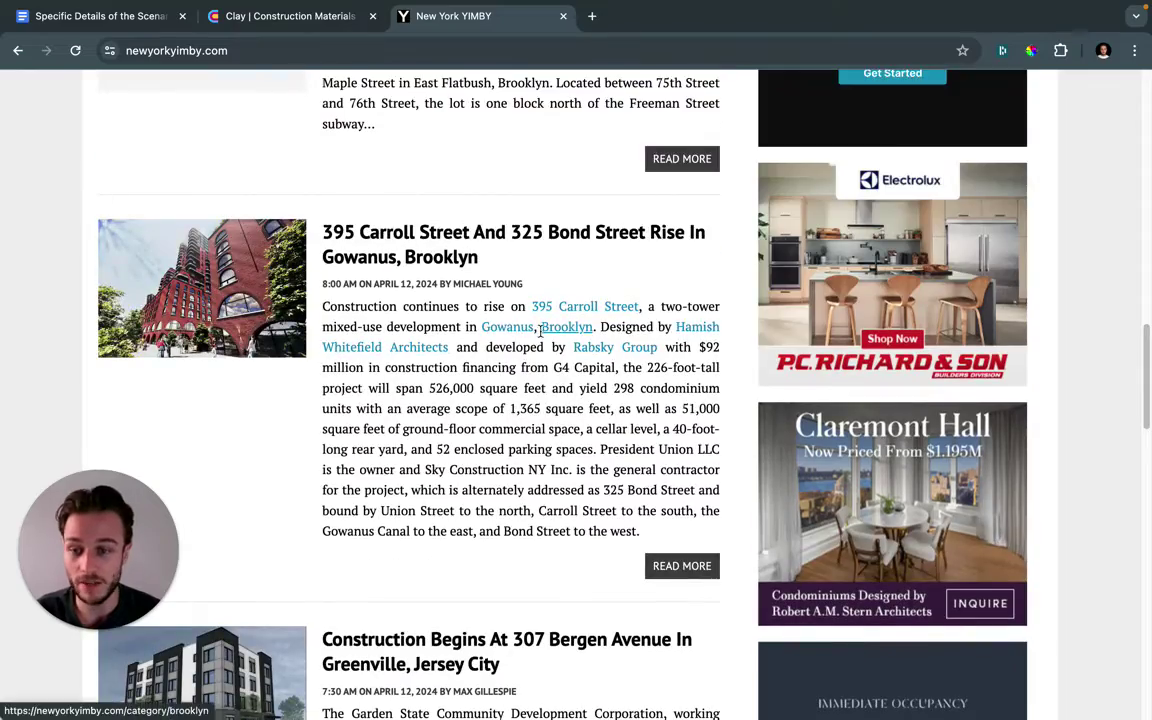
scroll(540, 330, "up", 15)
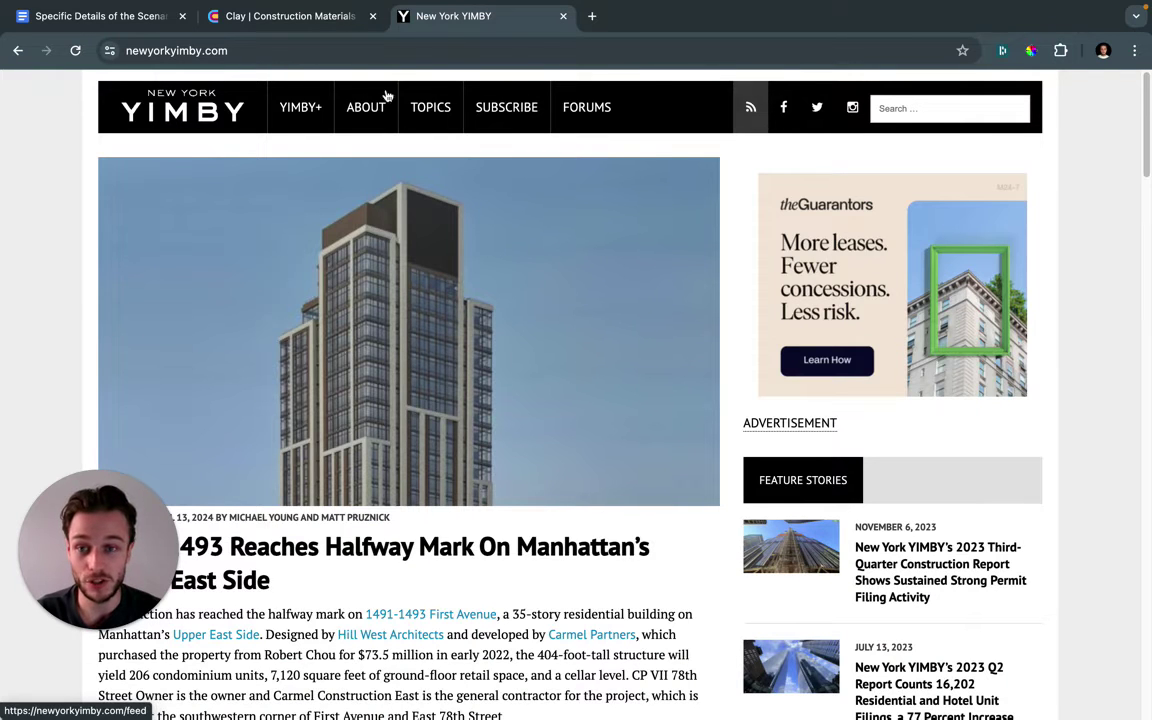
left_click(281, 22)
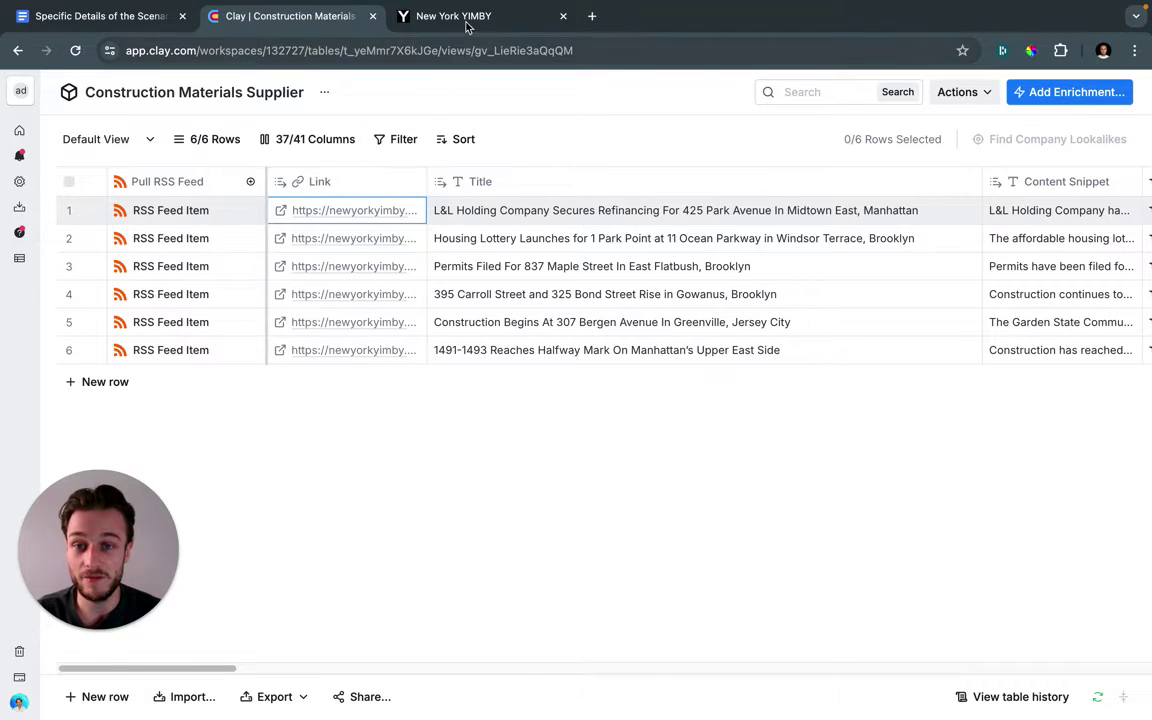
left_click(422, 18)
scroll(8, 297, "down", 3)
scroll(8, 297, "up", 3)
left_click(238, 26)
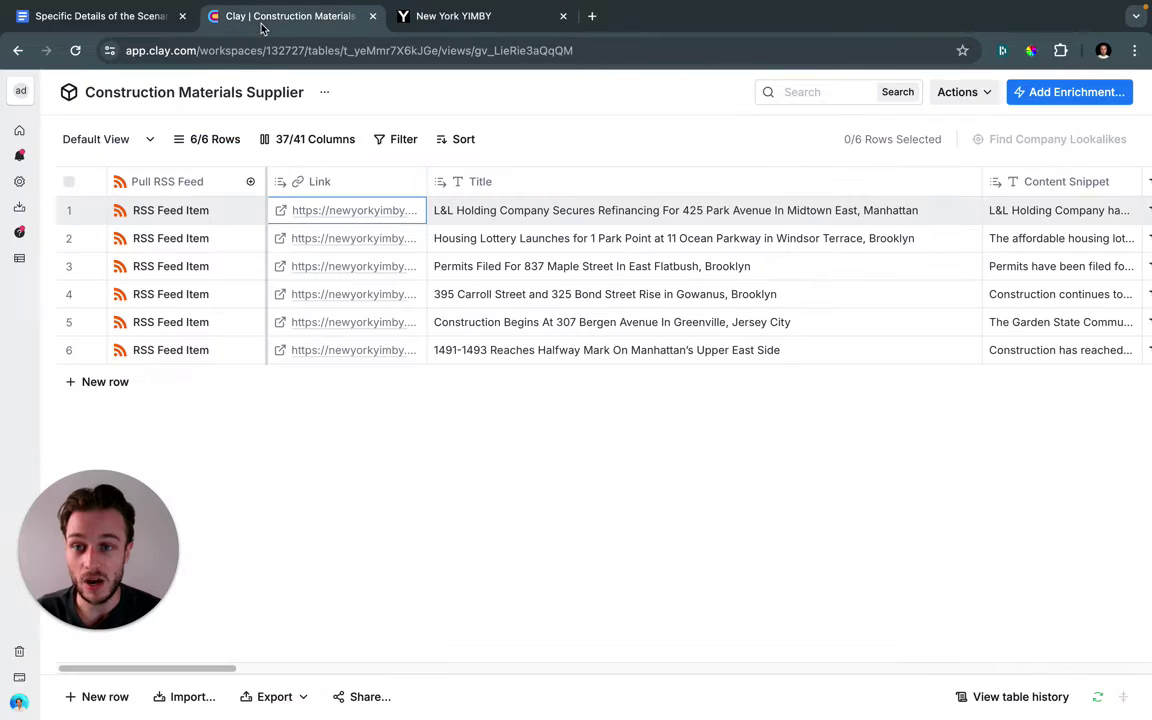
left_click(184, 190)
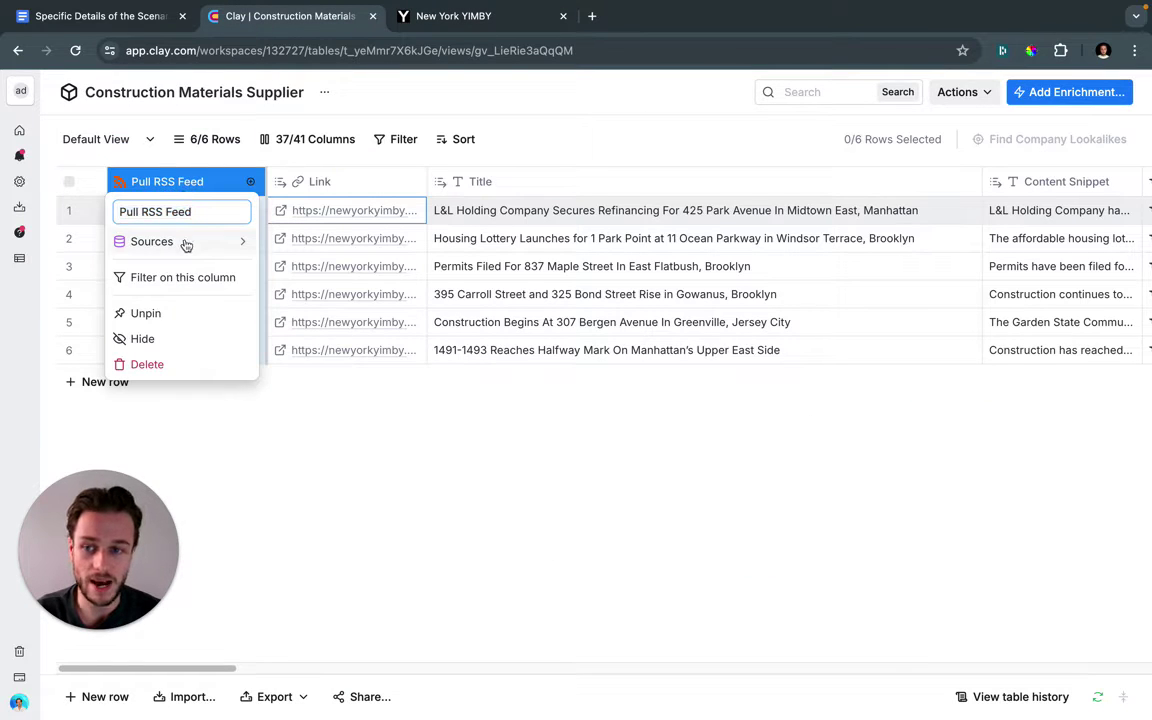
mouse_move(185, 243)
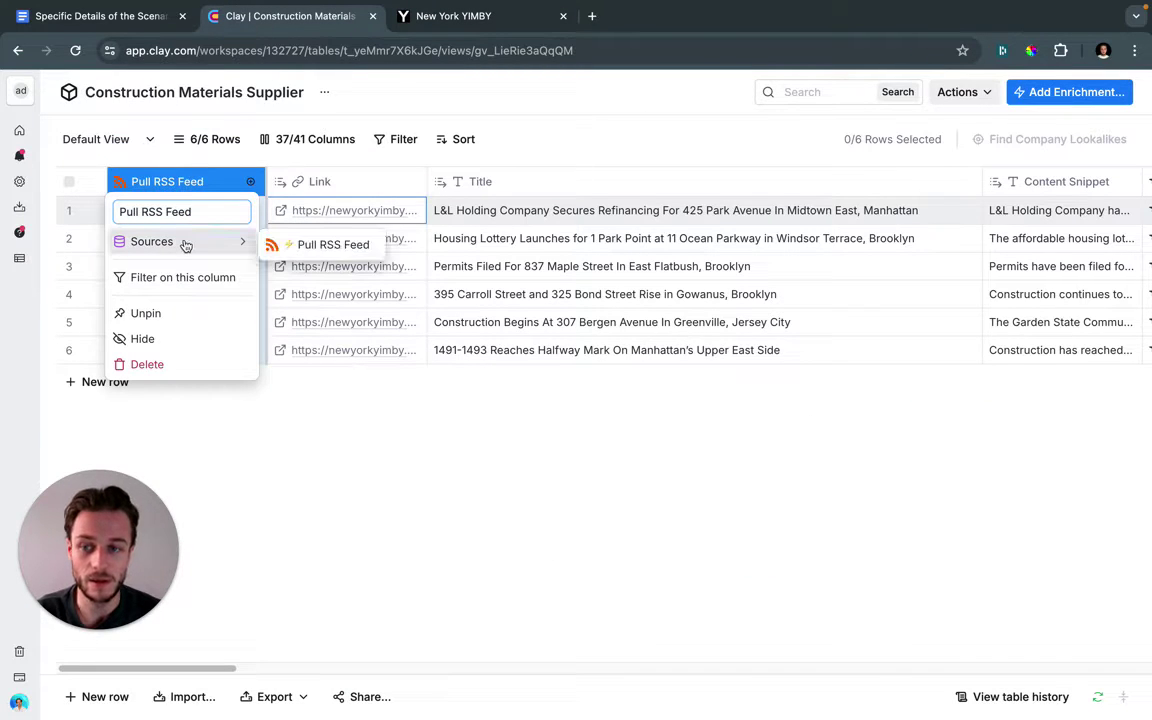
left_click(323, 246)
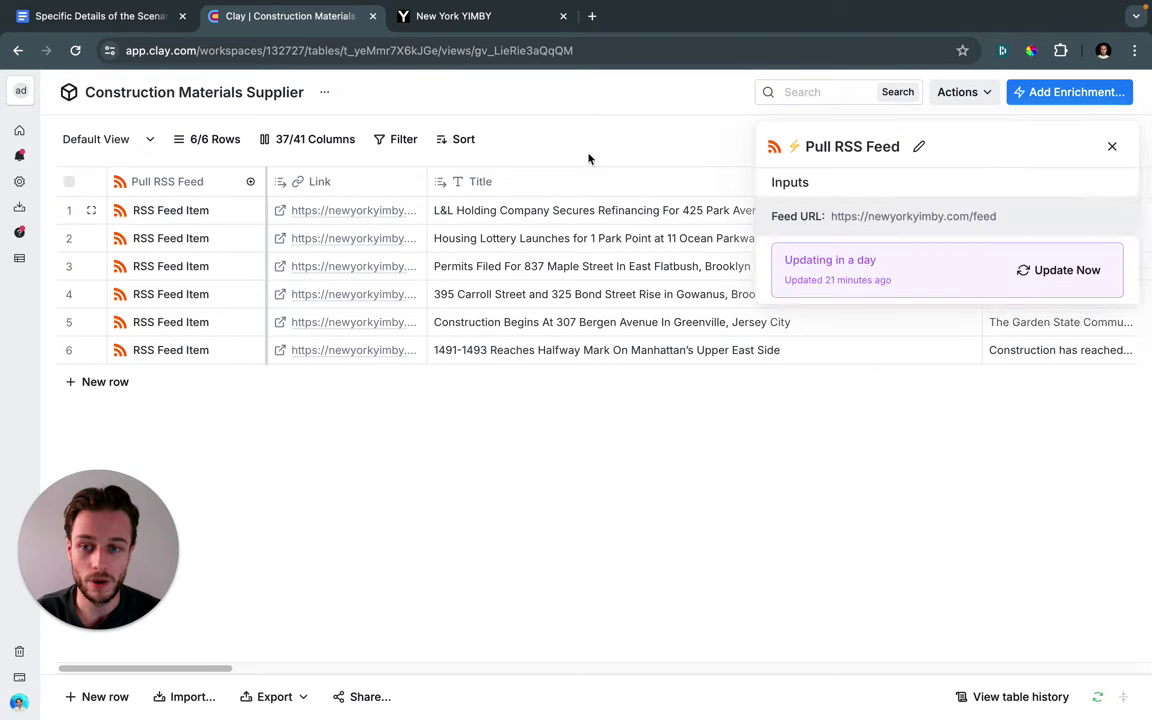
left_click(1116, 146)
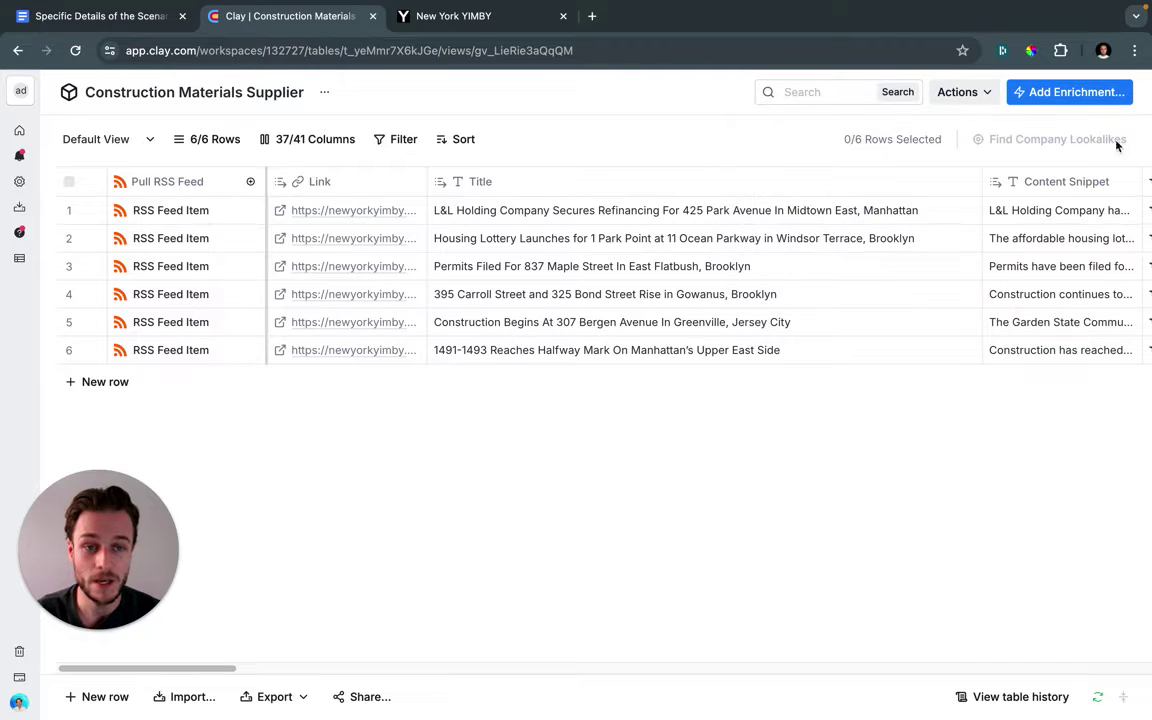
left_click(473, 31)
scroll(507, 470, "down", 3)
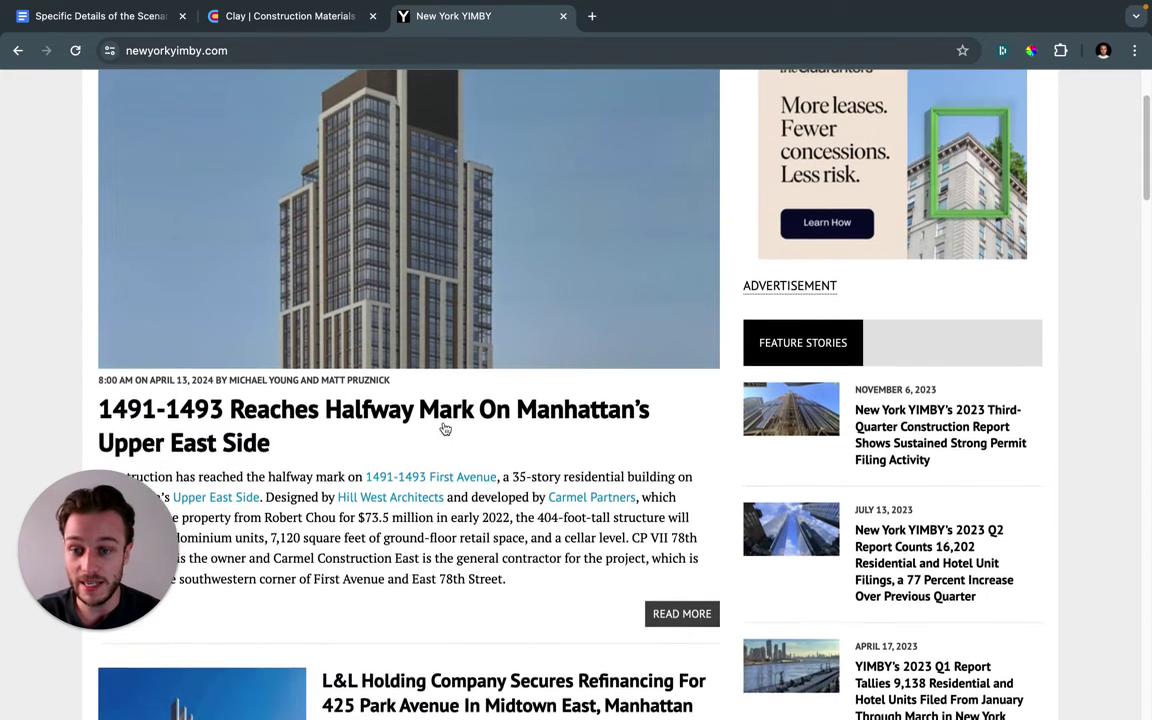
scroll(517, 463, "up", 3)
left_click(296, 20)
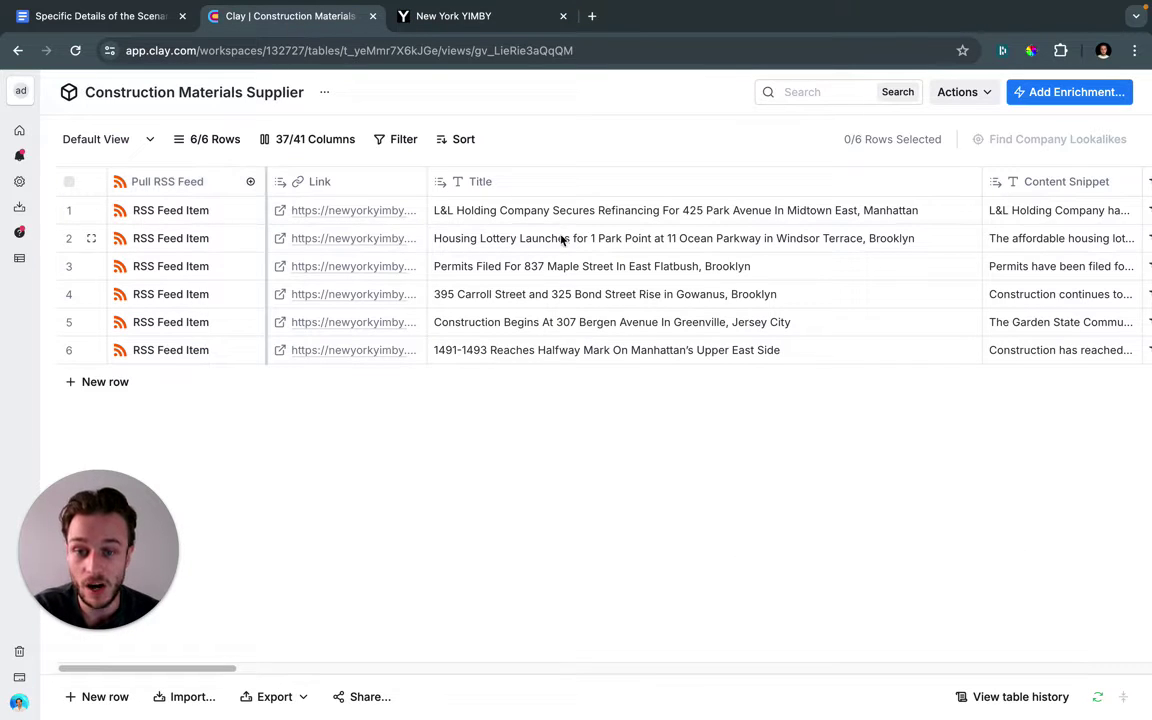
Scroll the supplier table right to the Construction Article and Construction Company columns.
left_click_drag(234, 669, 237, 673)
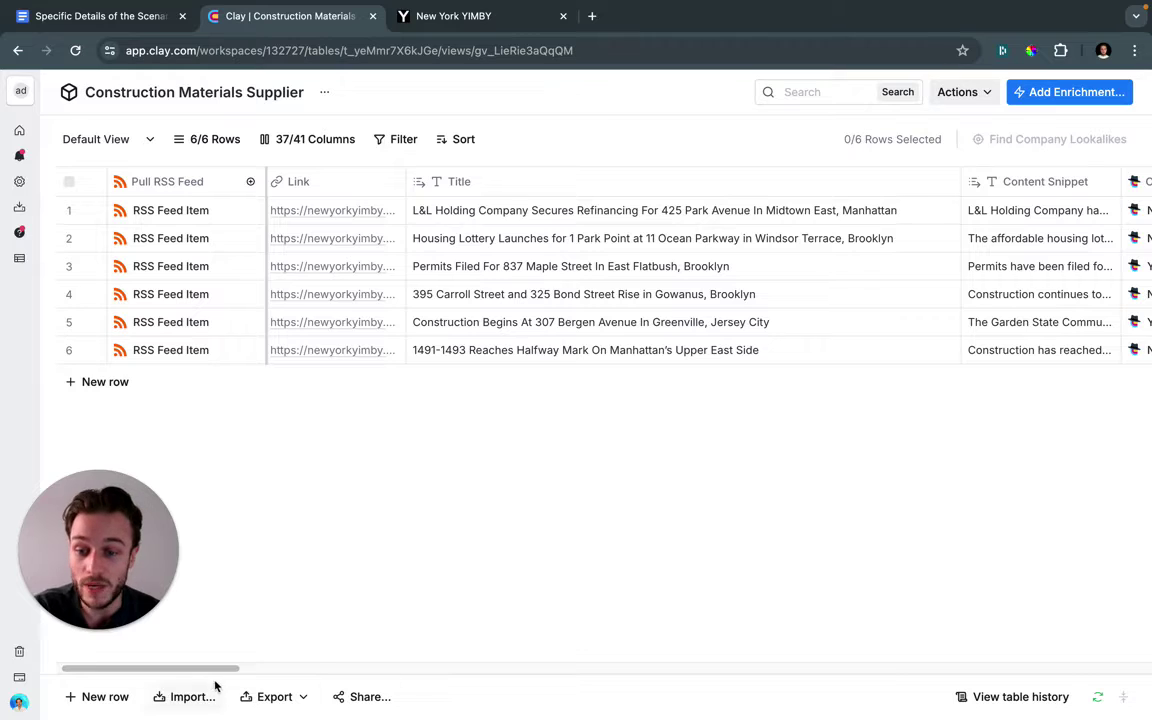
left_click_drag(213, 676, 231, 676)
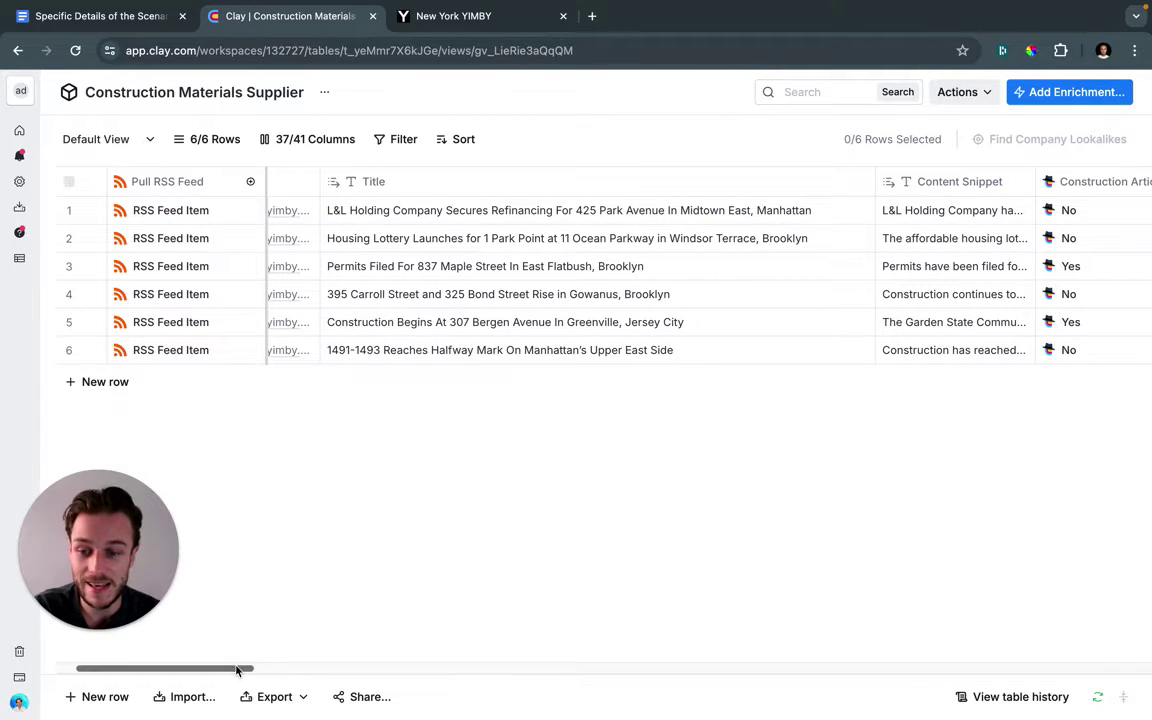
left_click_drag(239, 671, 268, 676)
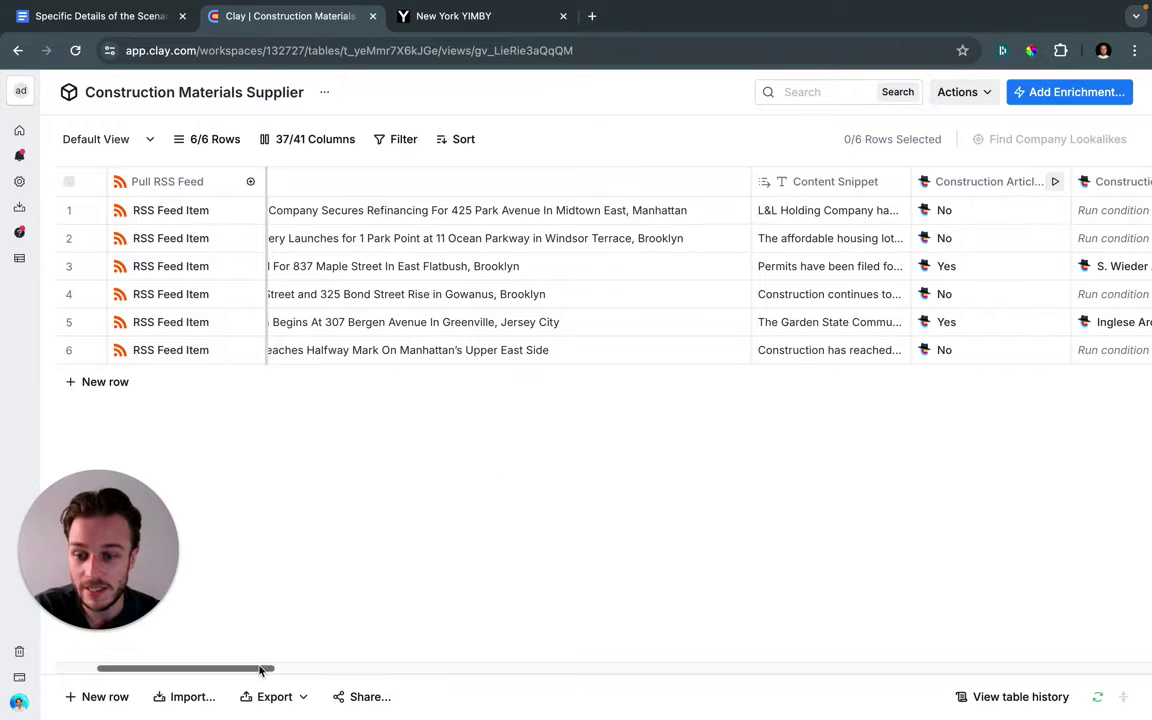
left_click_drag(261, 671, 249, 674)
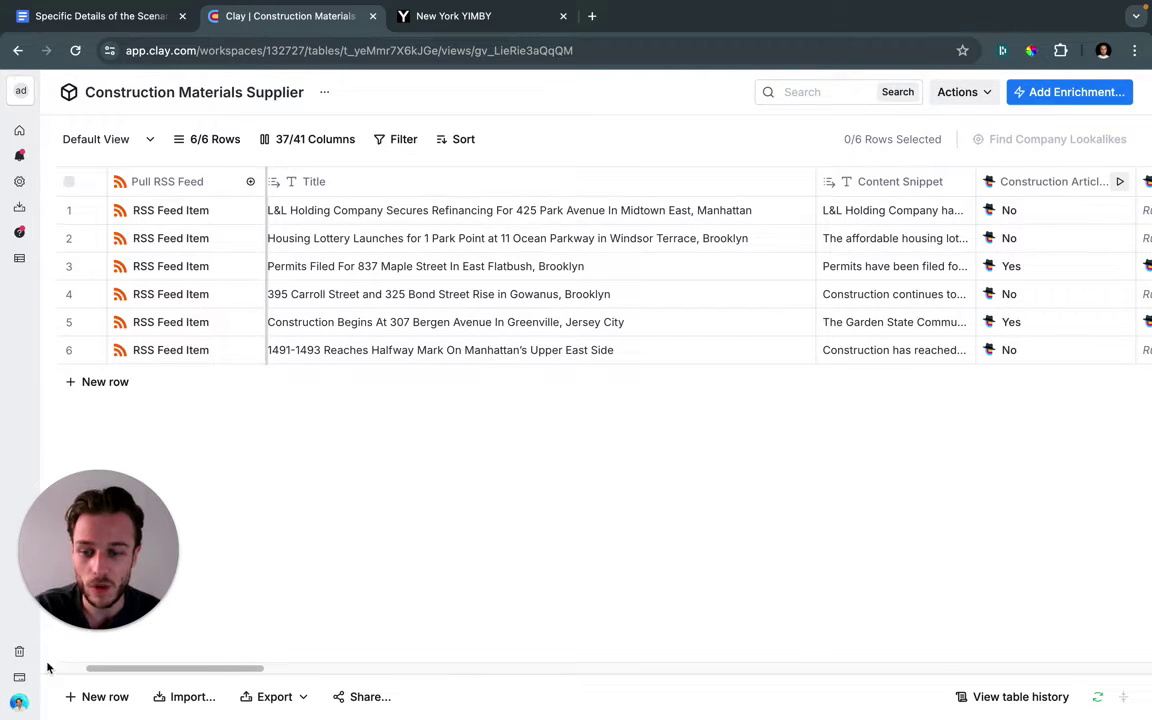
scroll(240, 675, "right", 3)
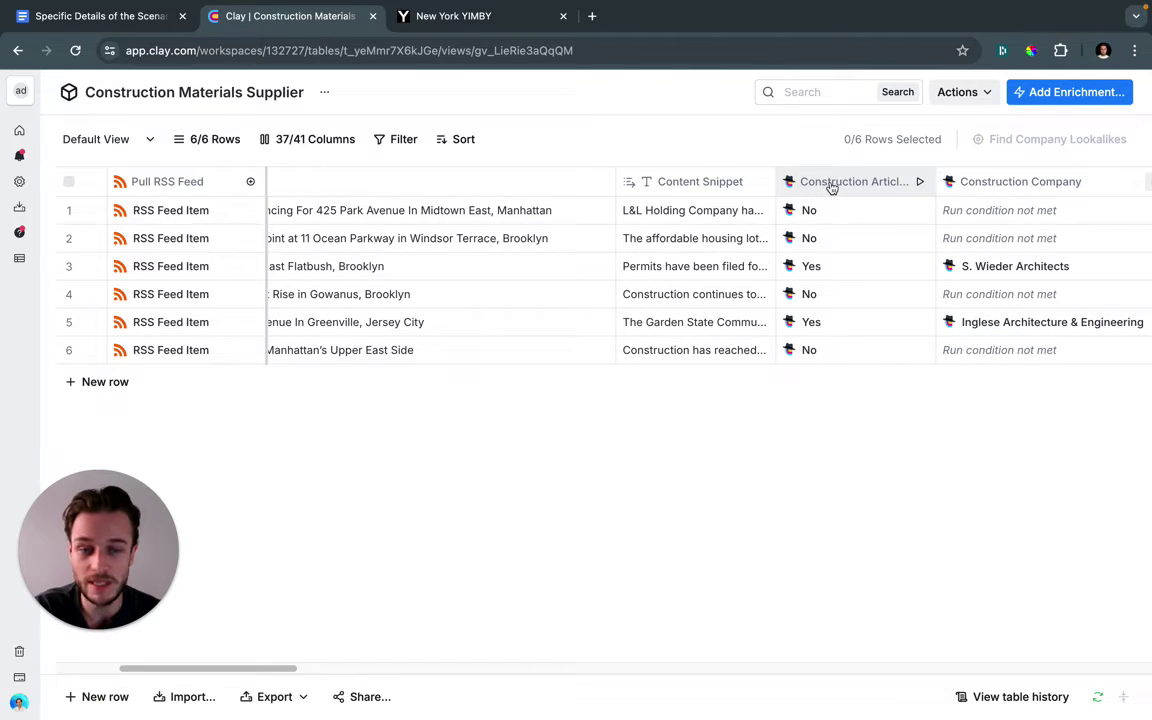
Append Yes/No output instructions to the Construction Article Identification mission and close its settings.
left_click(830, 185)
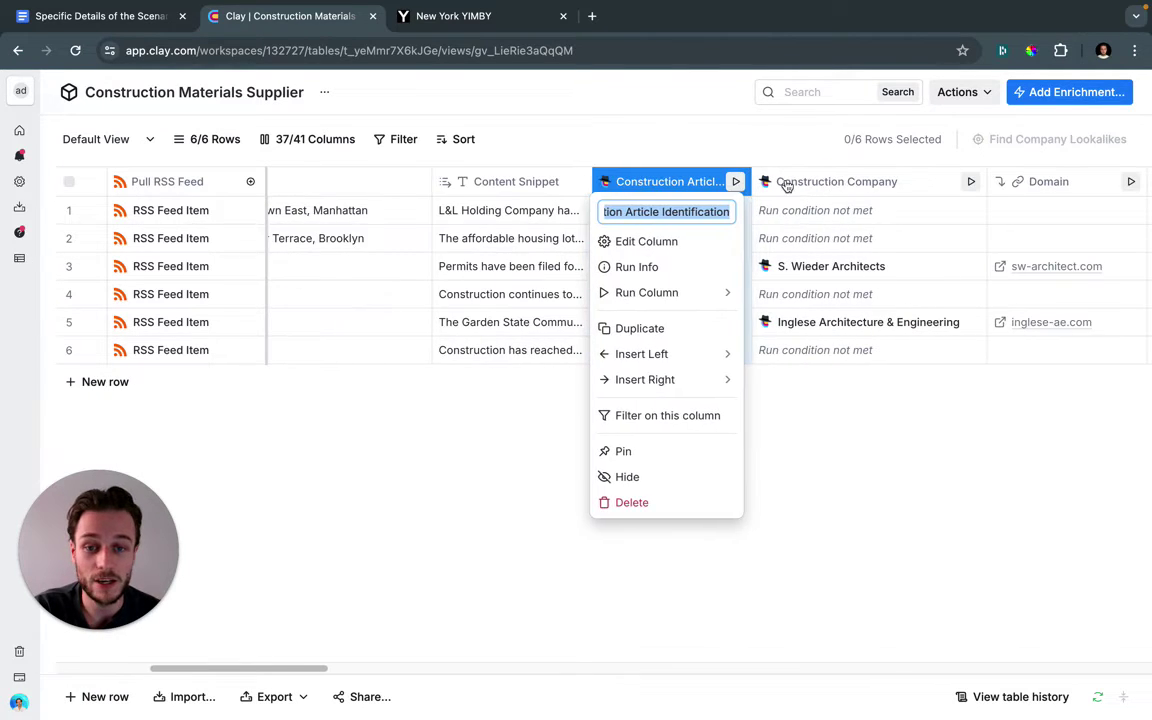
left_click(689, 188)
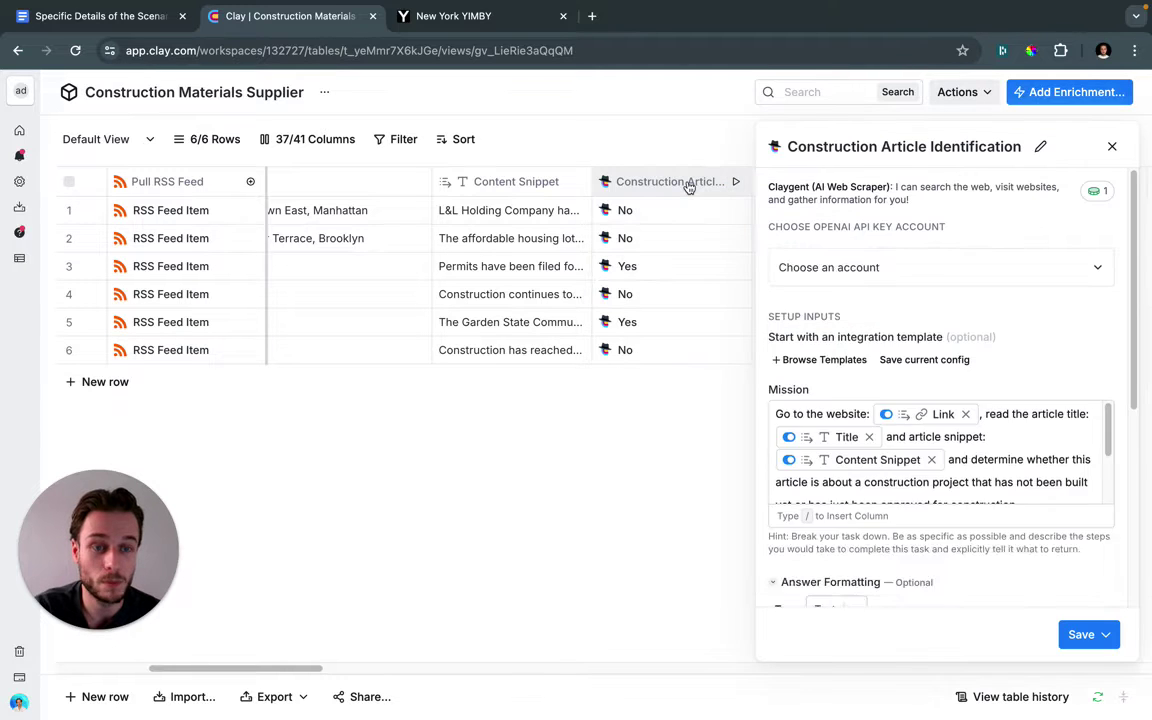
scroll(1022, 480, "down", 1)
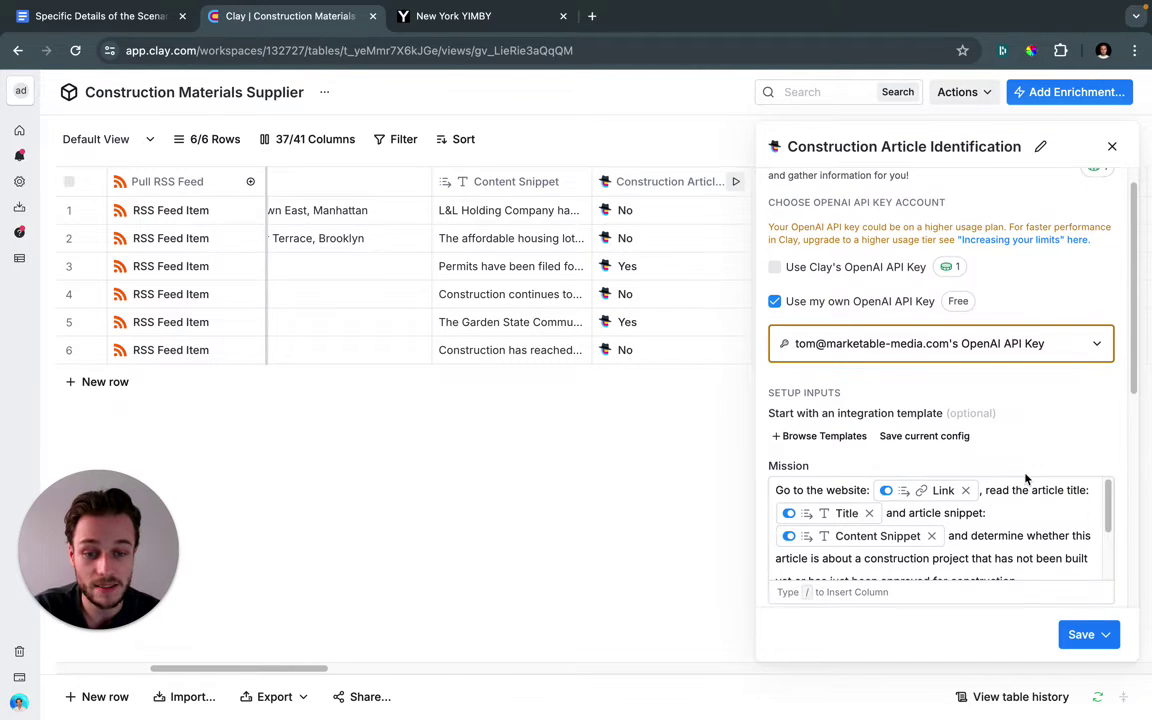
scroll(1022, 480, "down", 1)
left_click_drag(280, 668, 230, 669)
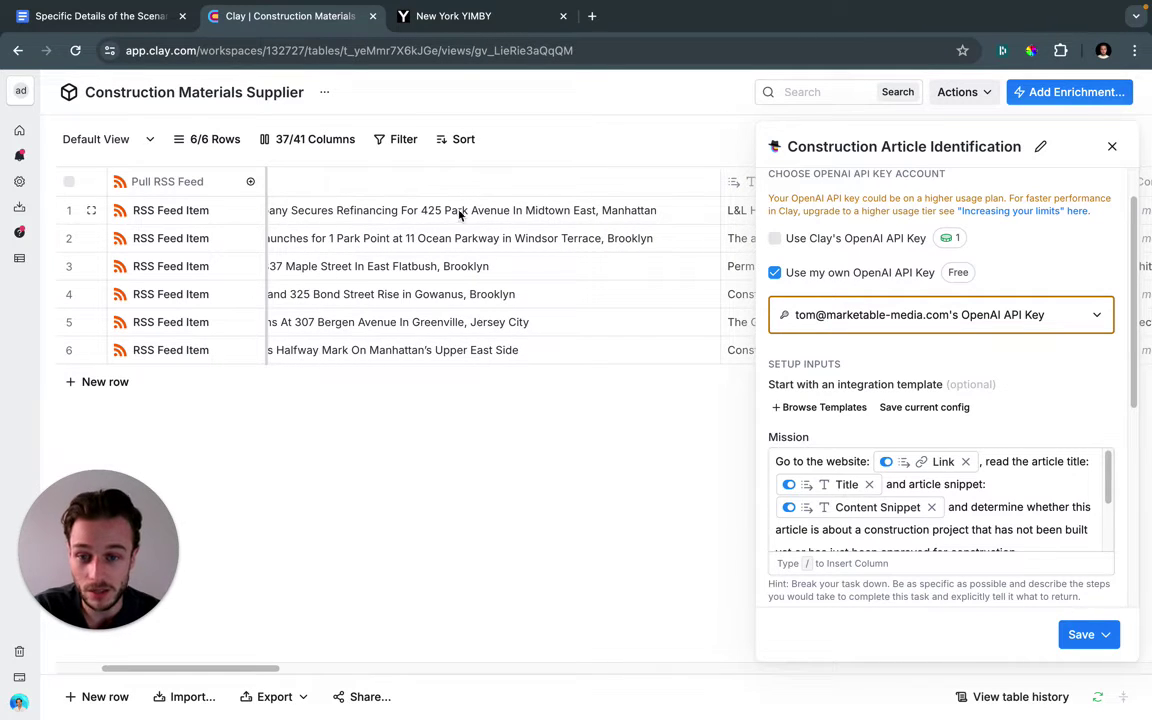
left_click_drag(266, 669, 292, 670)
scroll(1055, 480, "down", 2)
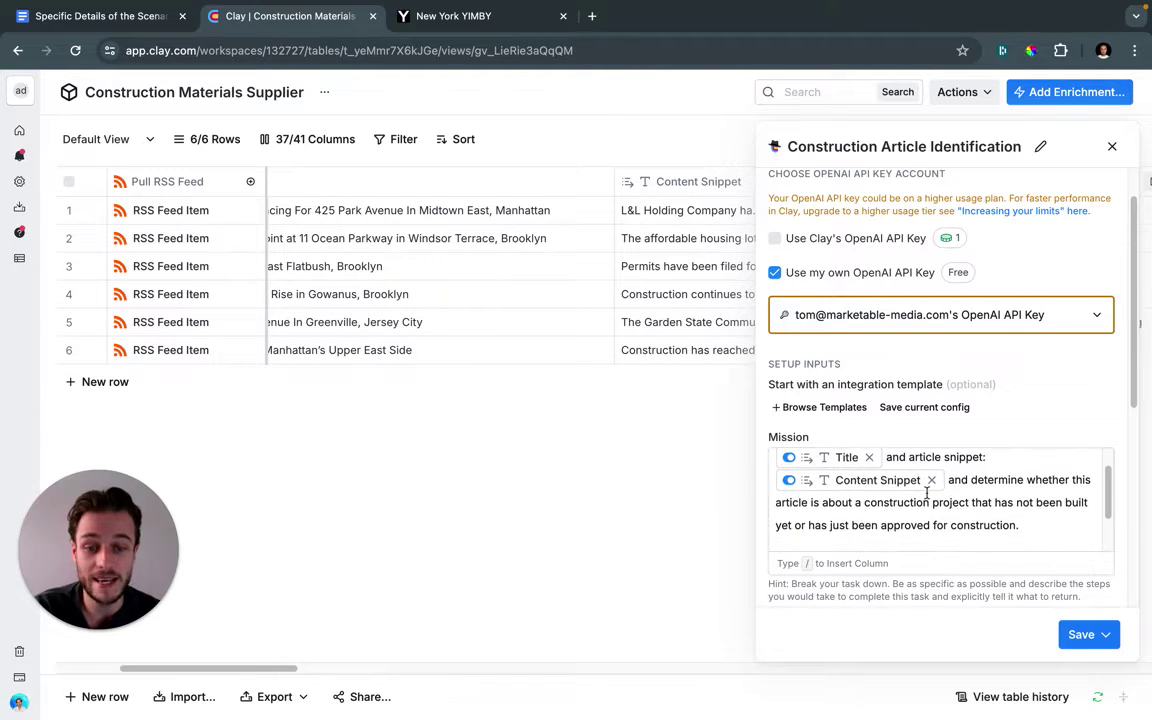
scroll(870, 500, "down", 1)
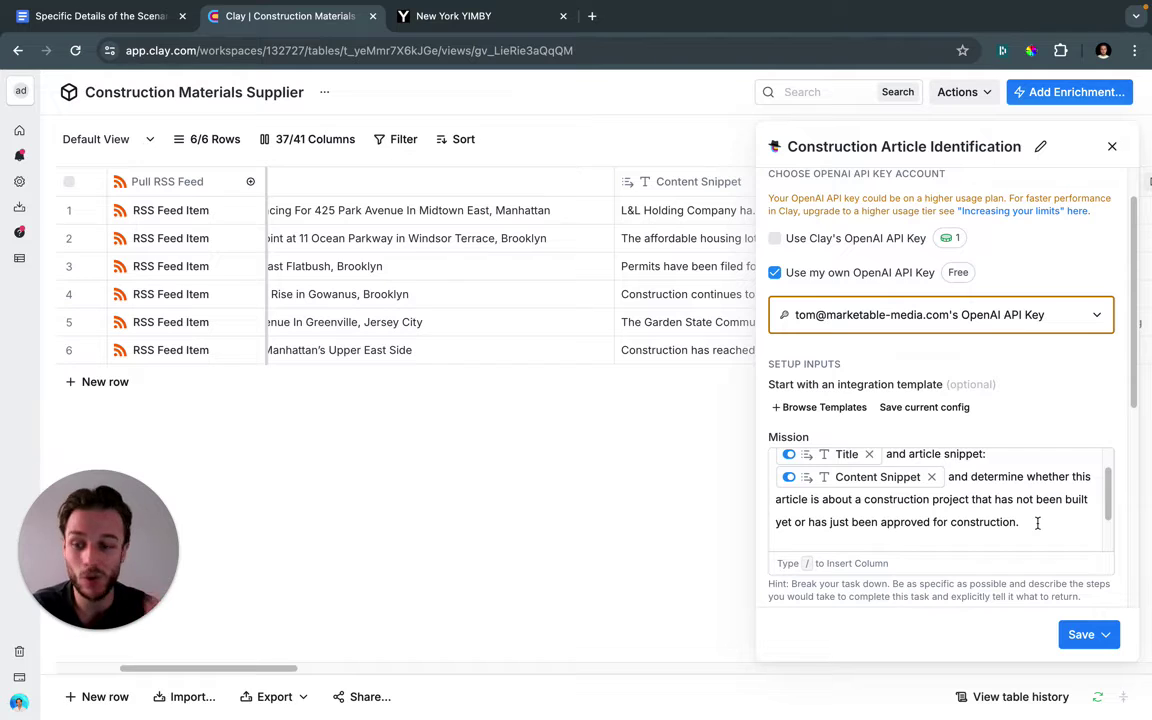
key("XF86MonBrightnessDown")
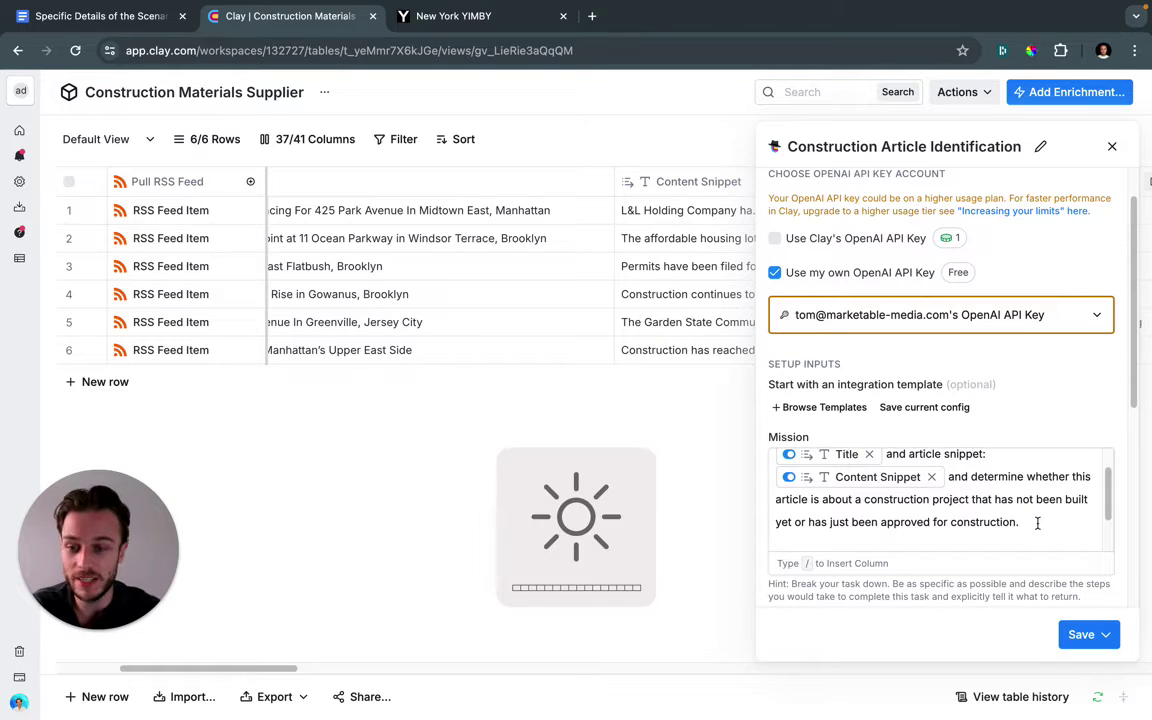
type("If it is then output: Yes If it is not then output: No")
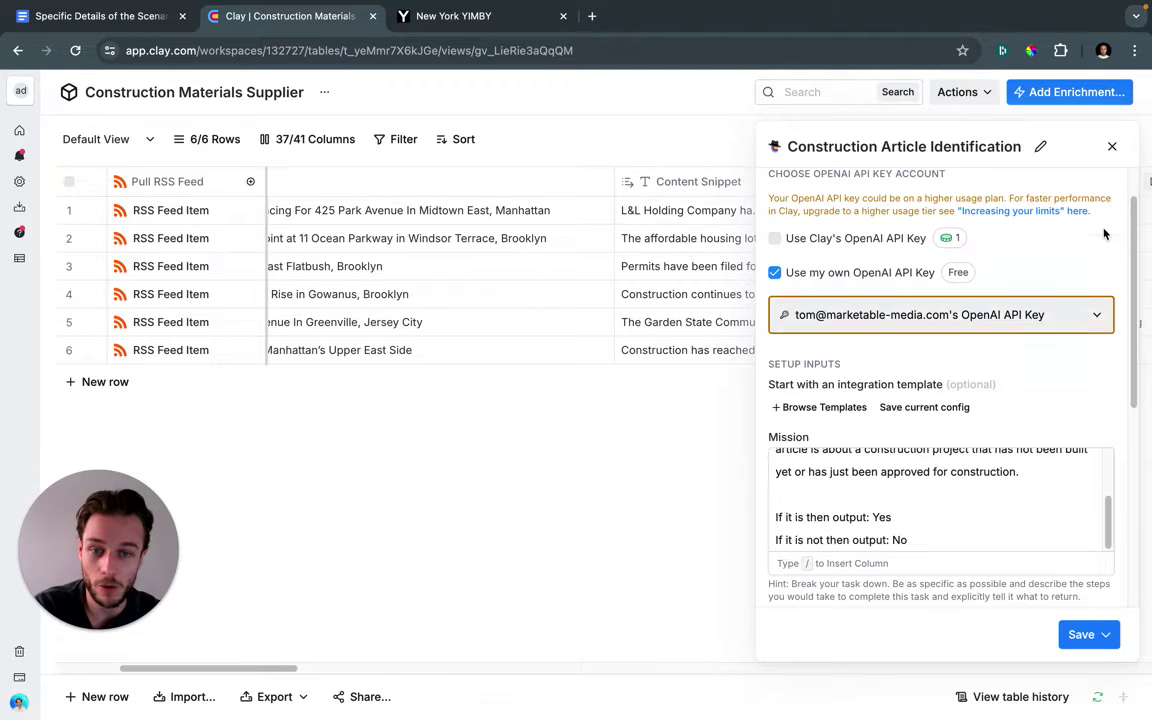
left_click(1112, 146)
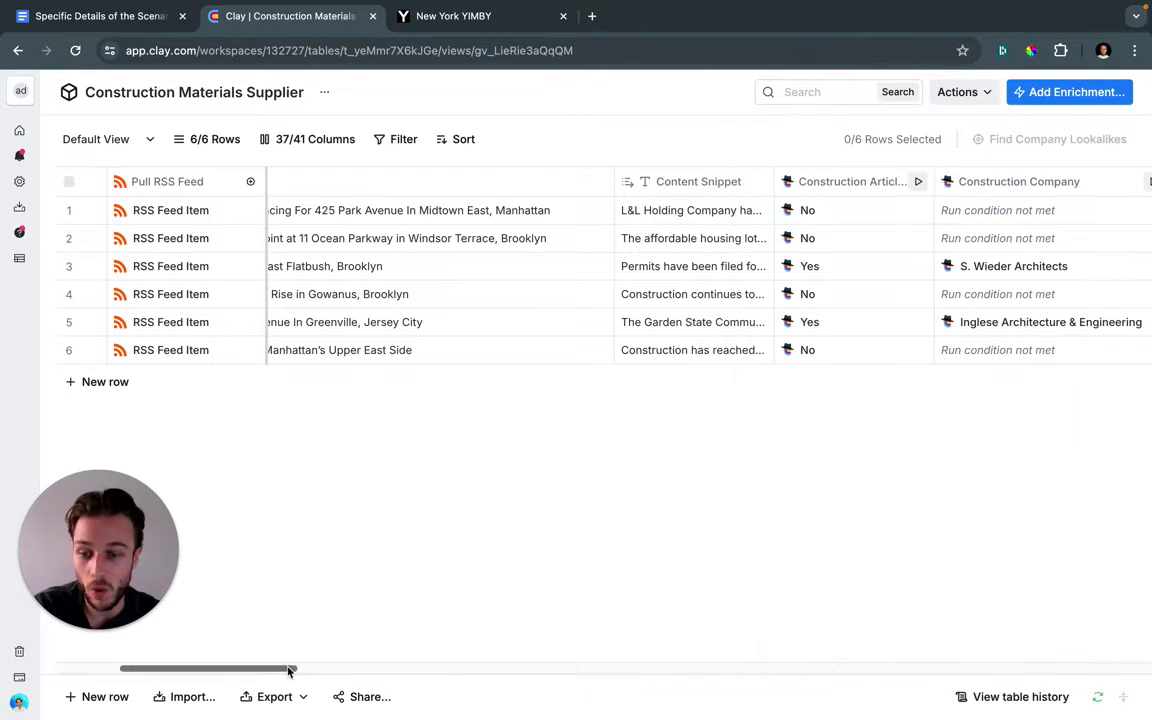
Bring the Construction Company column into view and open its column menu.
left_click_drag(287, 672, 292, 672)
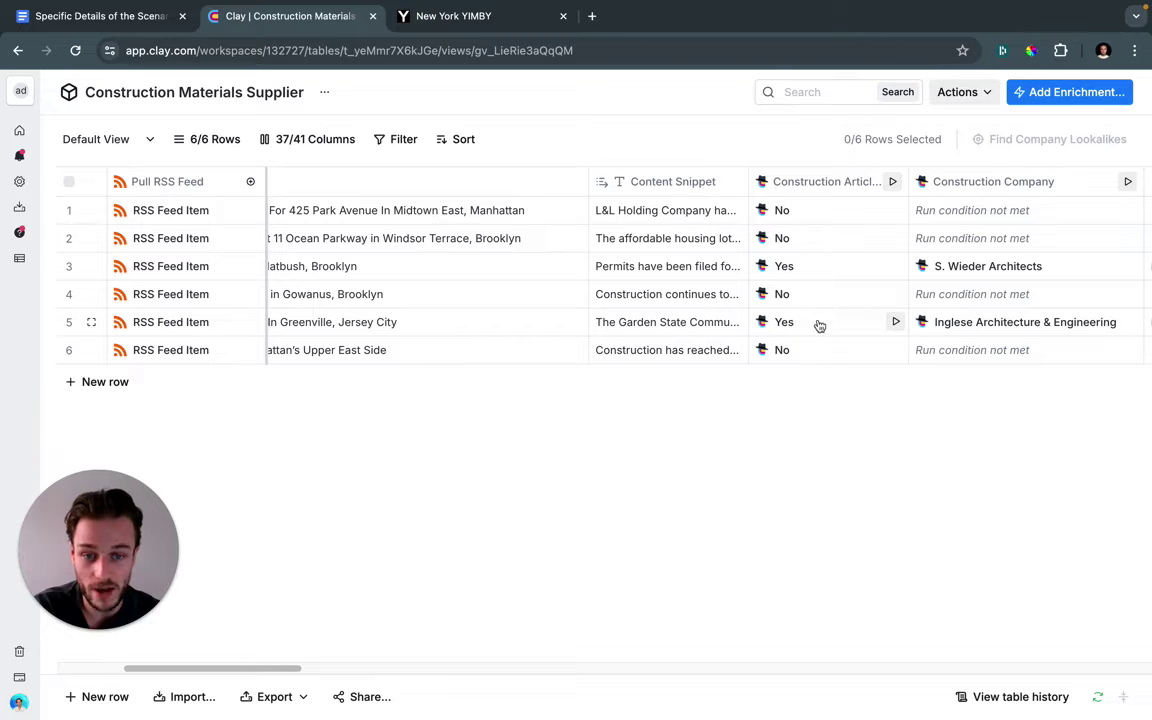
left_click_drag(291, 671, 327, 670)
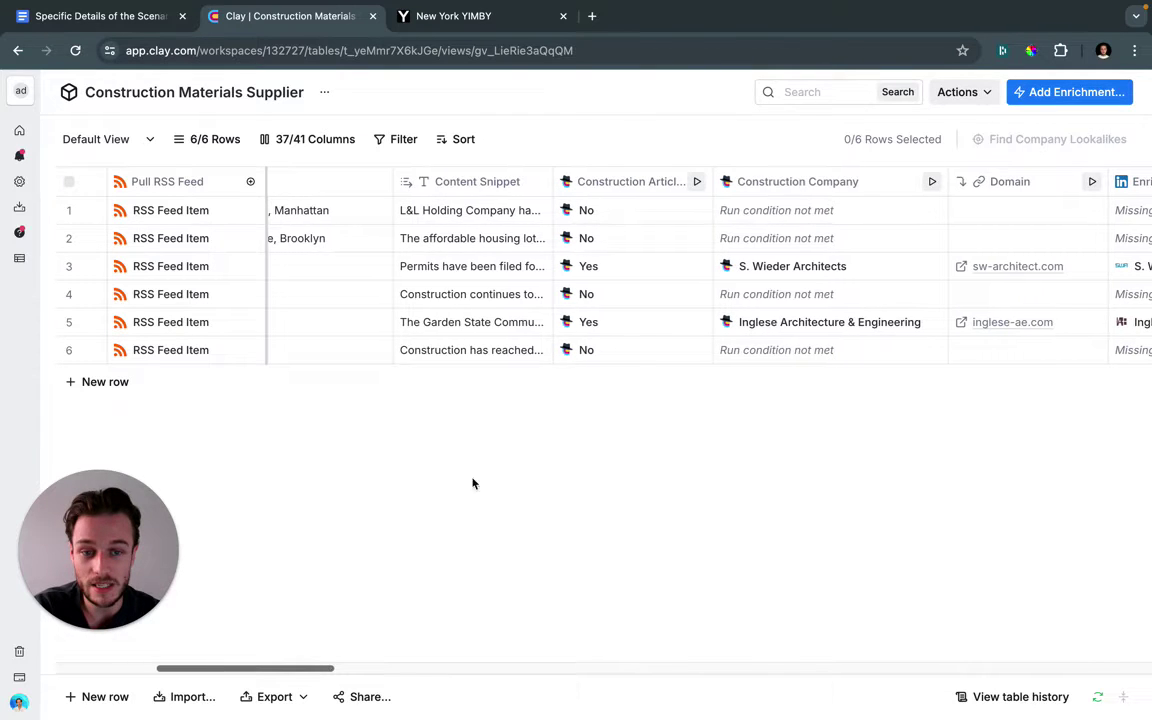
left_click(852, 190)
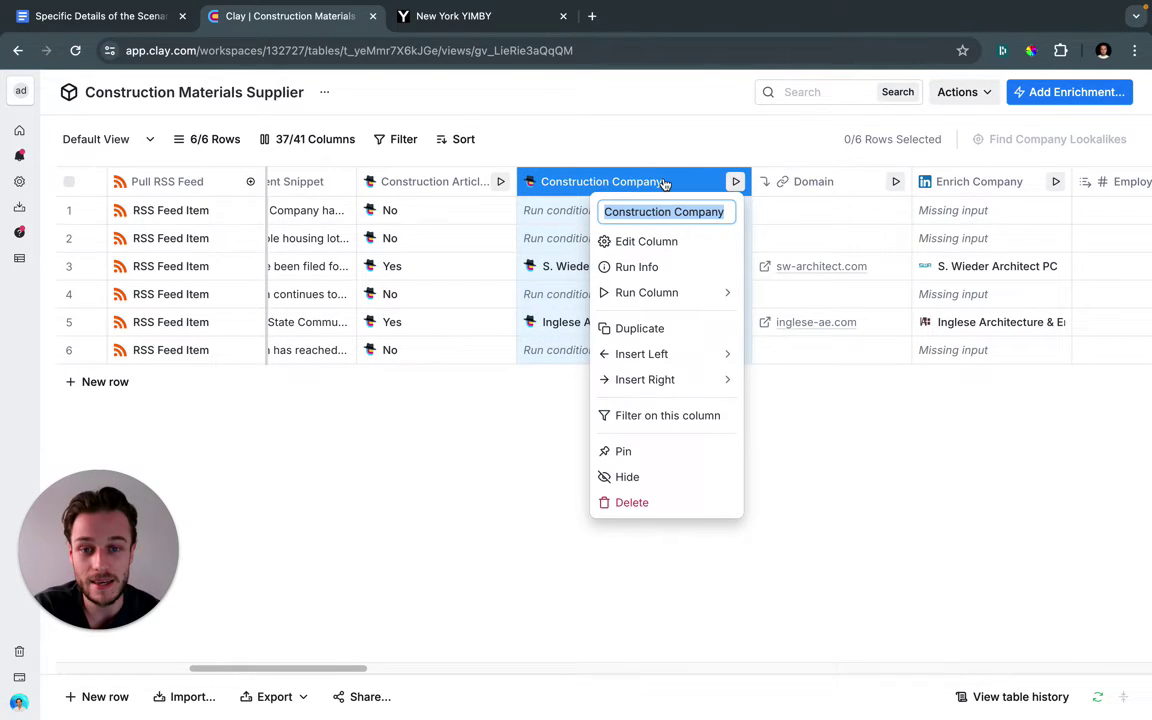
left_click(664, 184)
scroll(1100, 470, "down", 1)
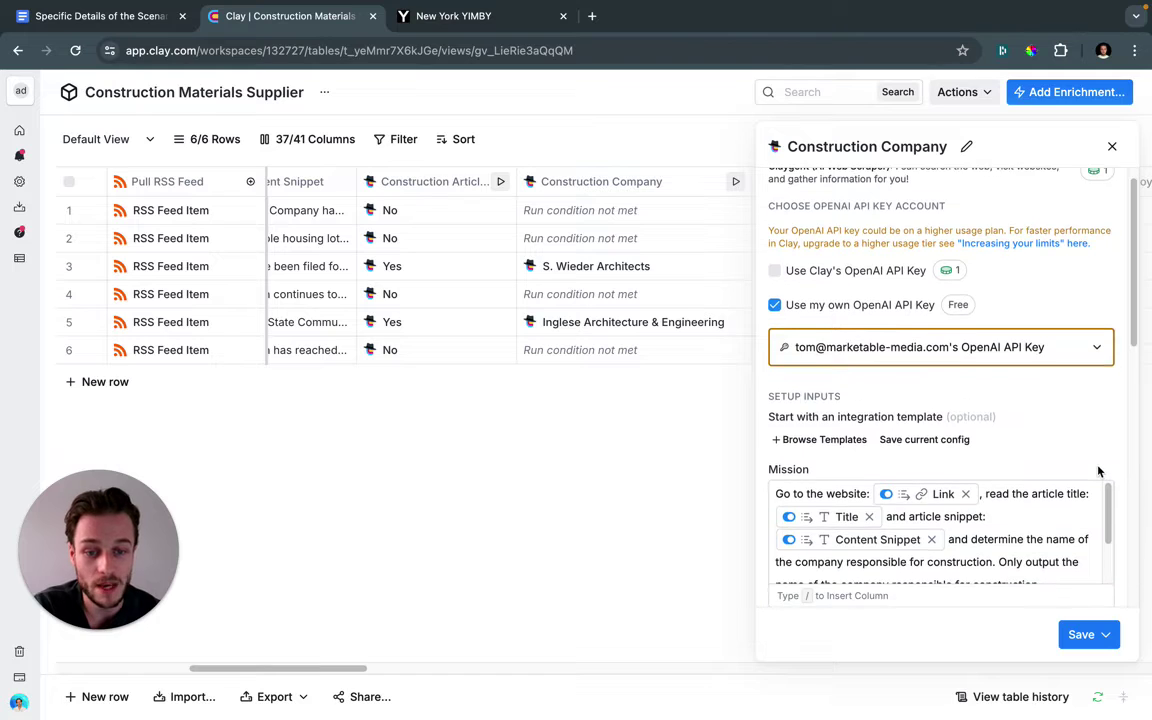
scroll(1098, 471, "down", 2)
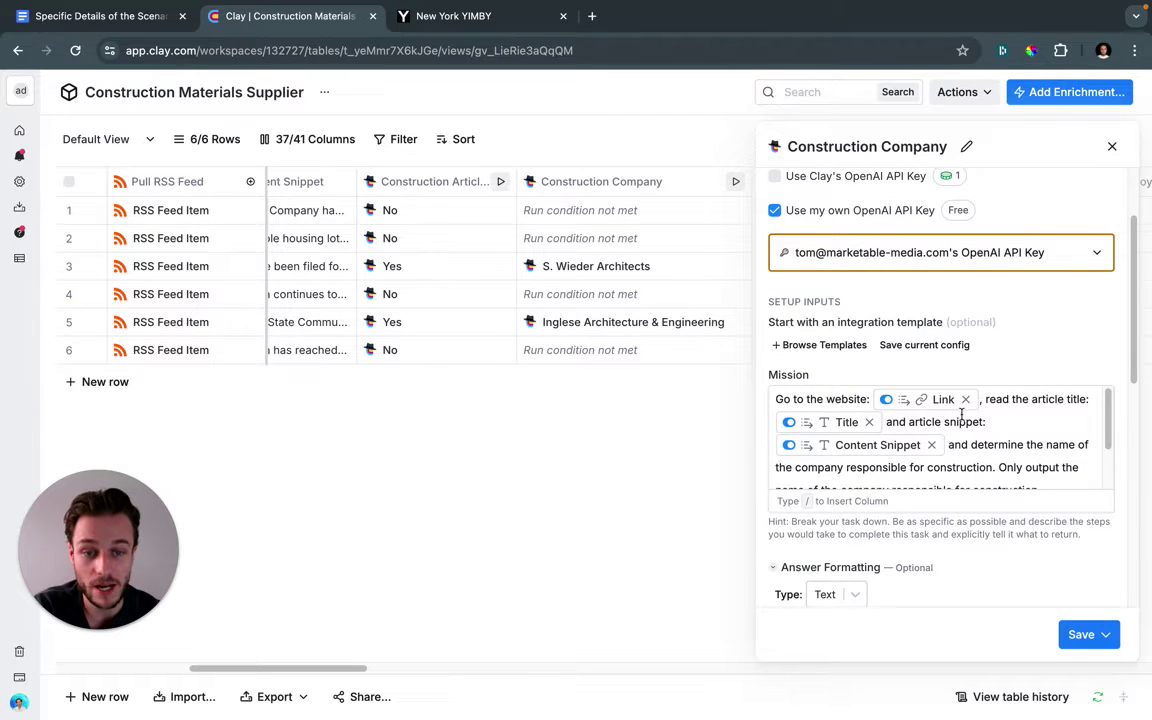
scroll(880, 421, "down", 1)
scroll(907, 418, "down", 2)
scroll(990, 430, "down", 1)
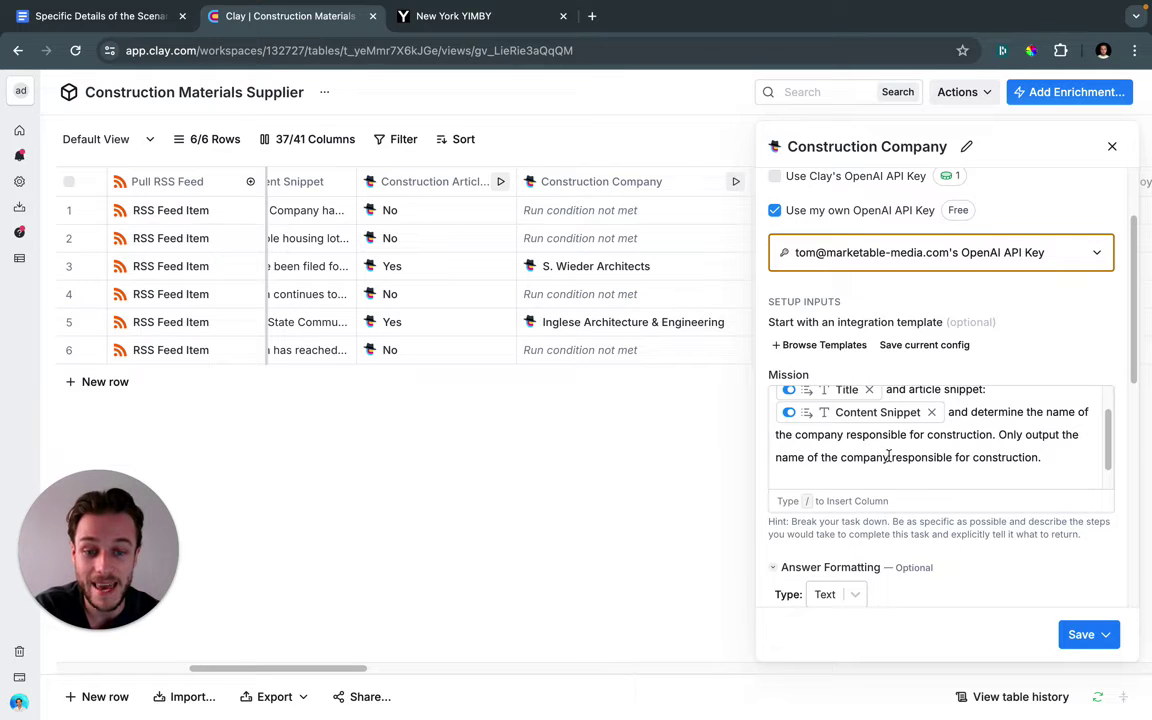
scroll(1045, 467, "down", 2)
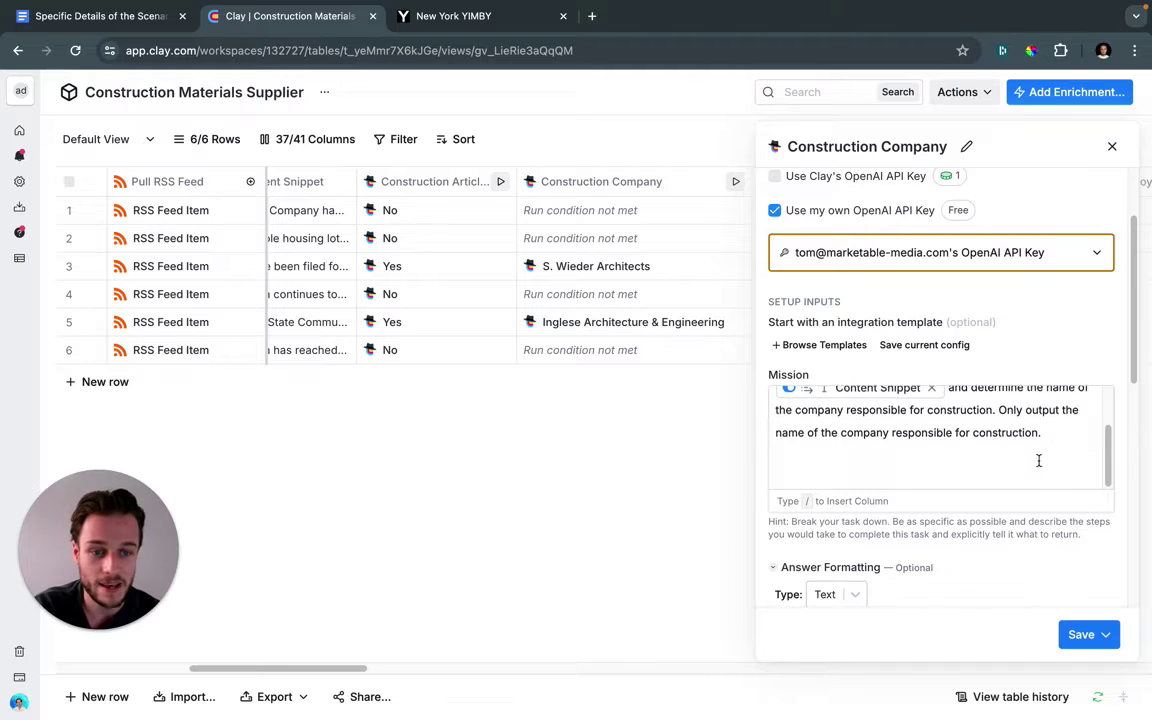
scroll(1046, 461, "up", 2)
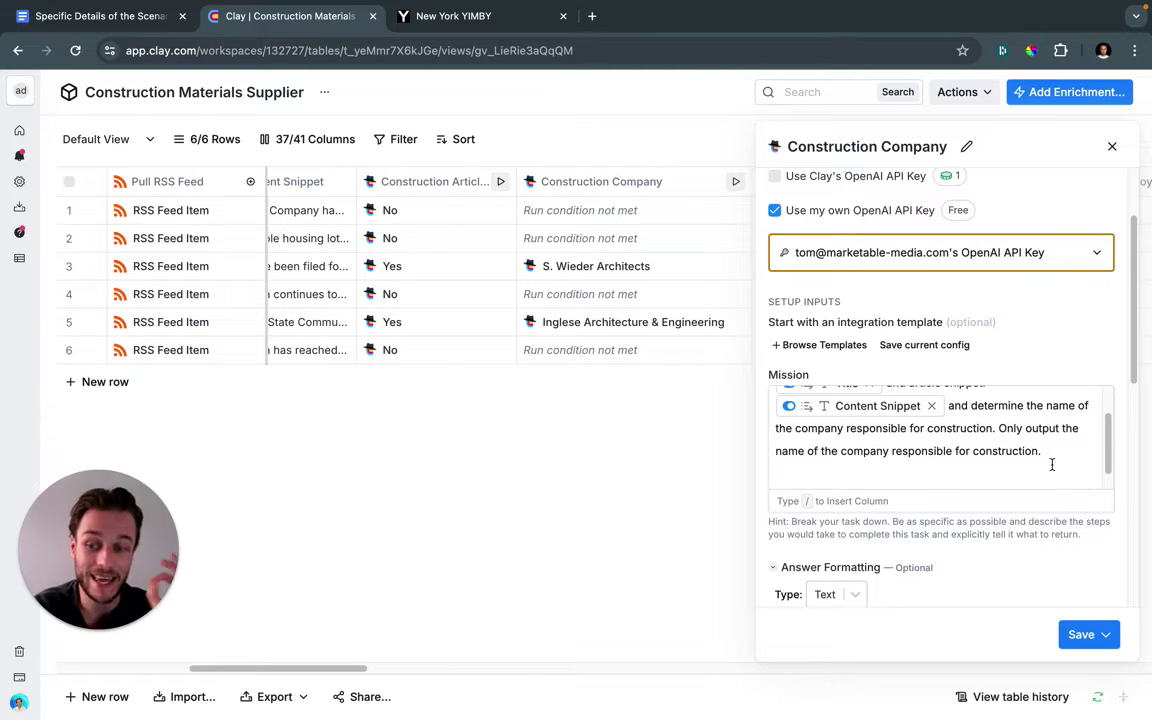
left_click(1111, 146)
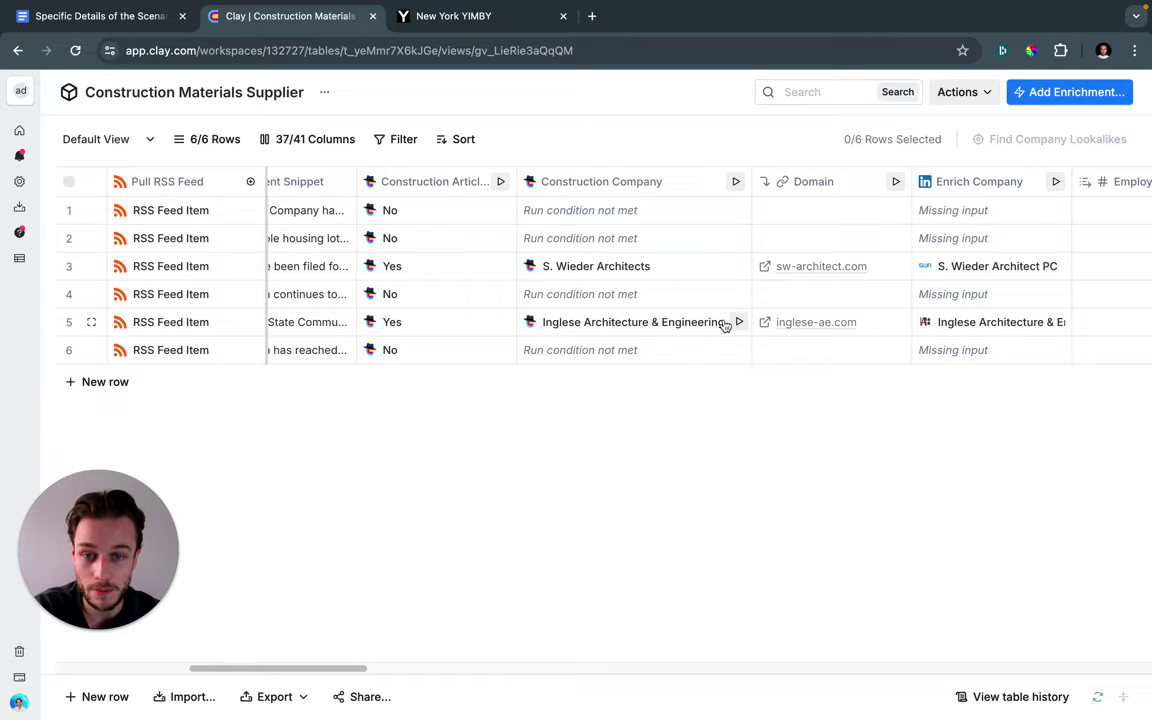
left_click_drag(358, 668, 401, 678)
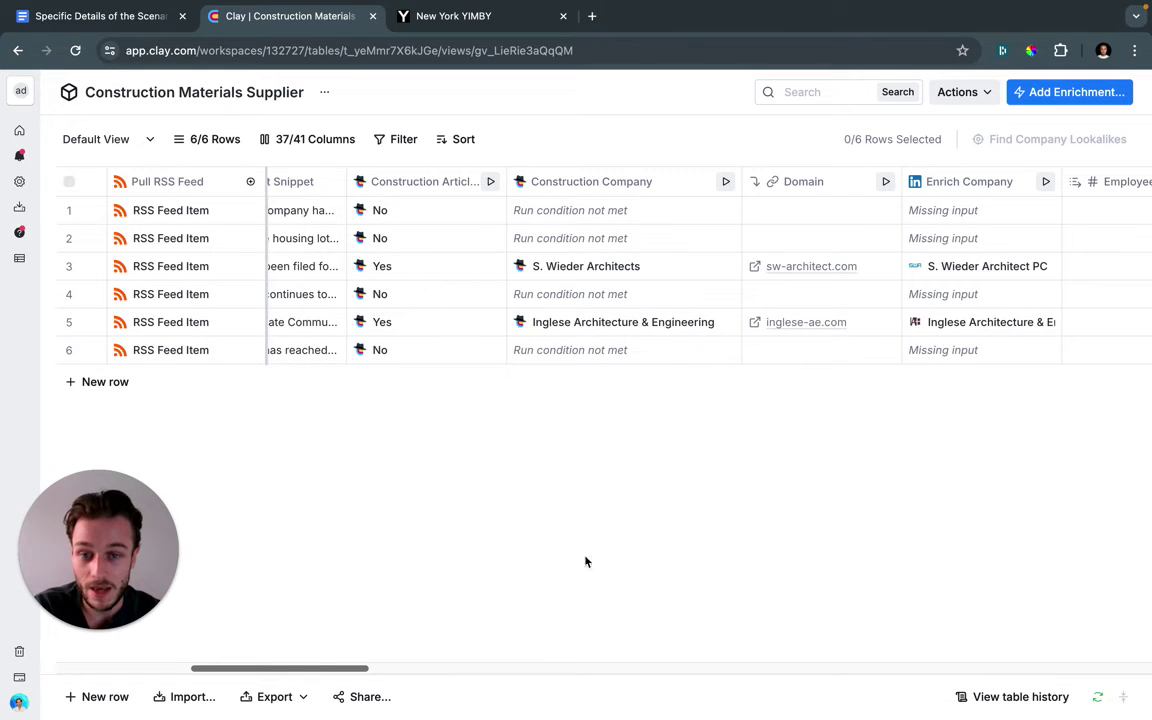
left_click(824, 190)
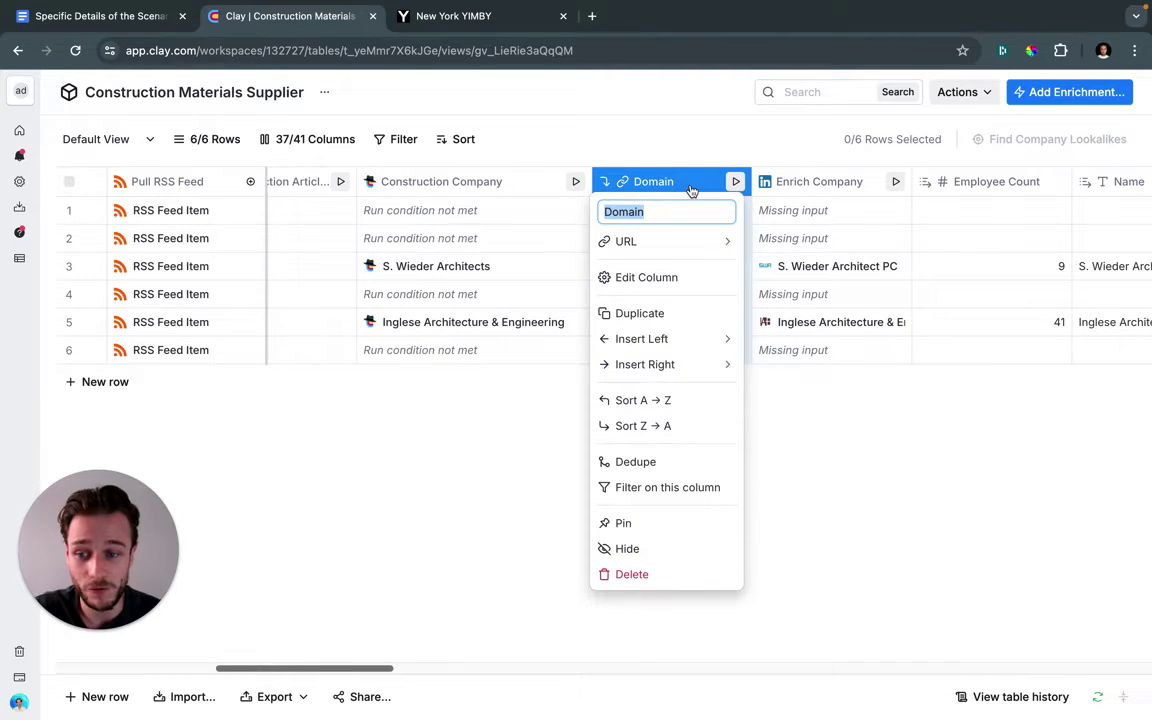
double_click(690, 190)
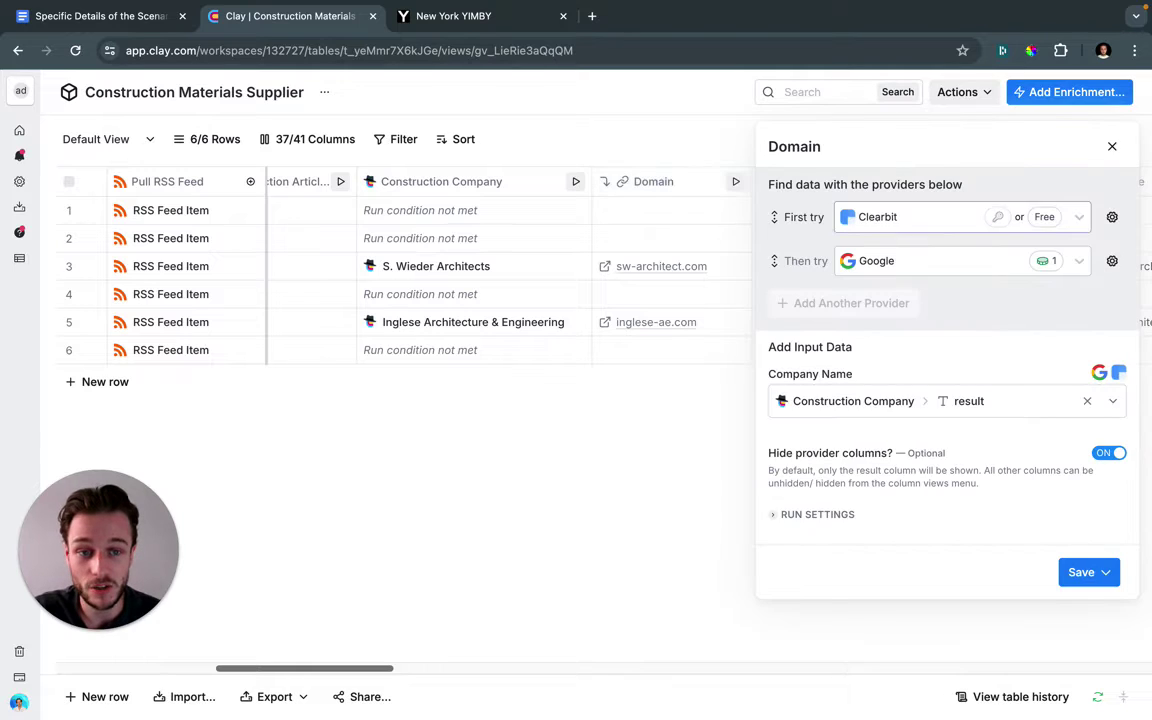
left_click(1111, 146)
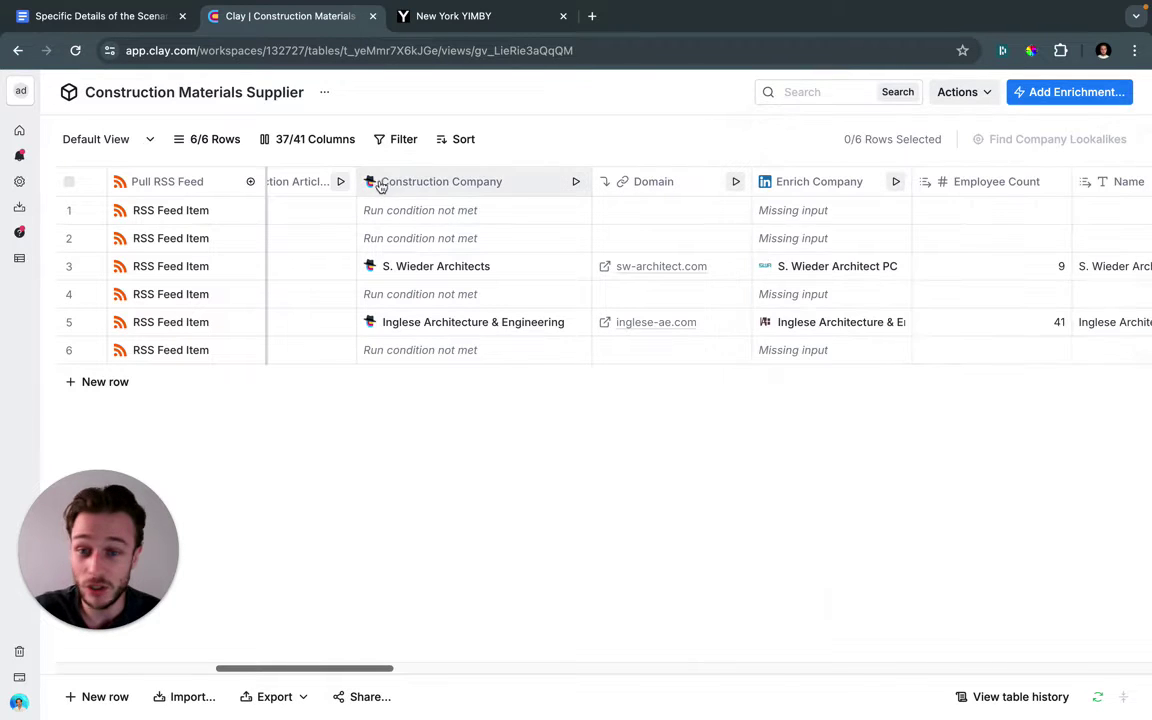
left_click(380, 192)
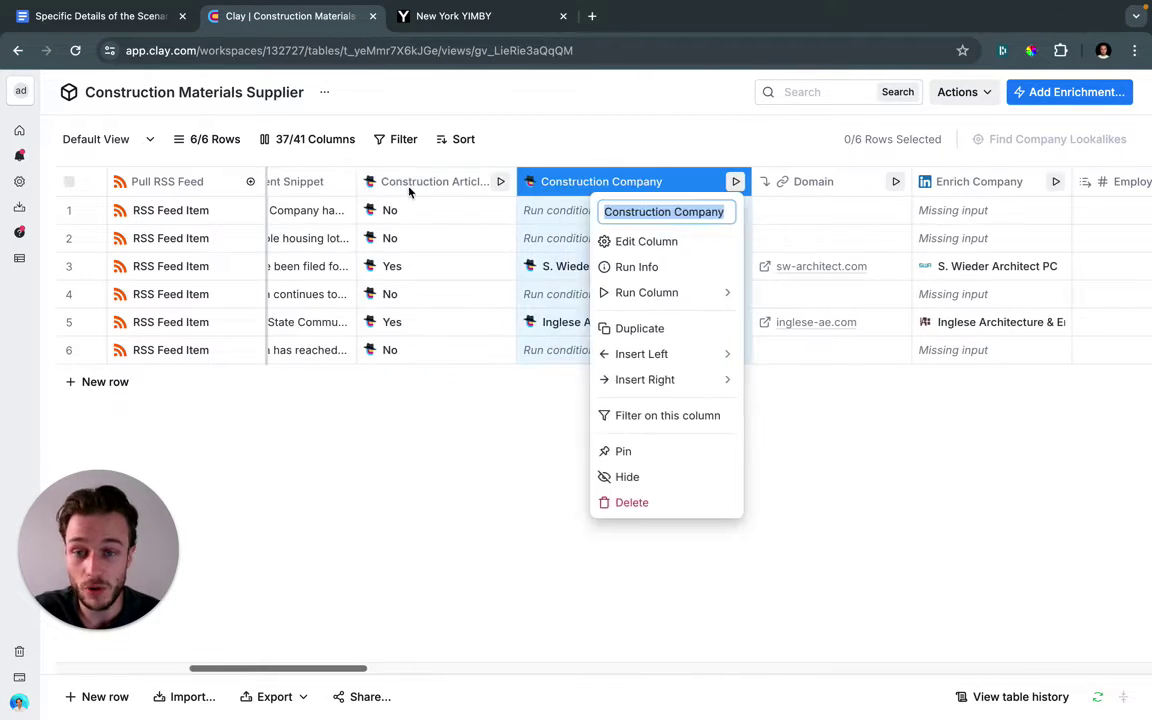
left_click(580, 192)
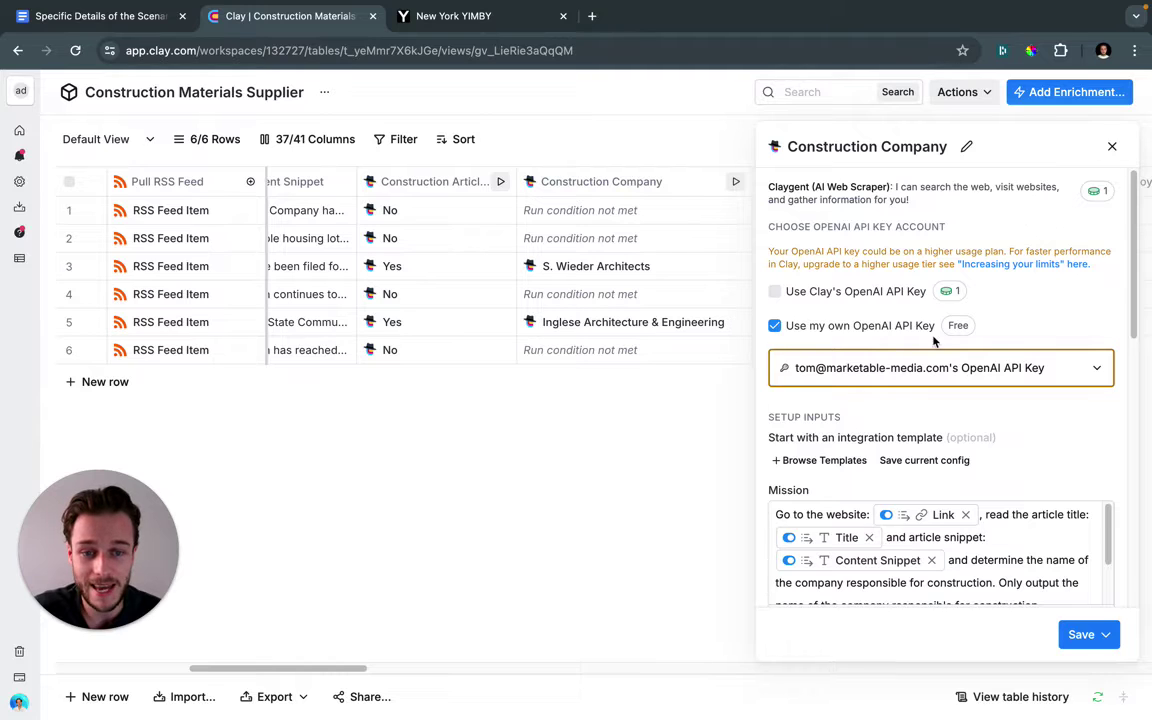
left_click(1111, 147)
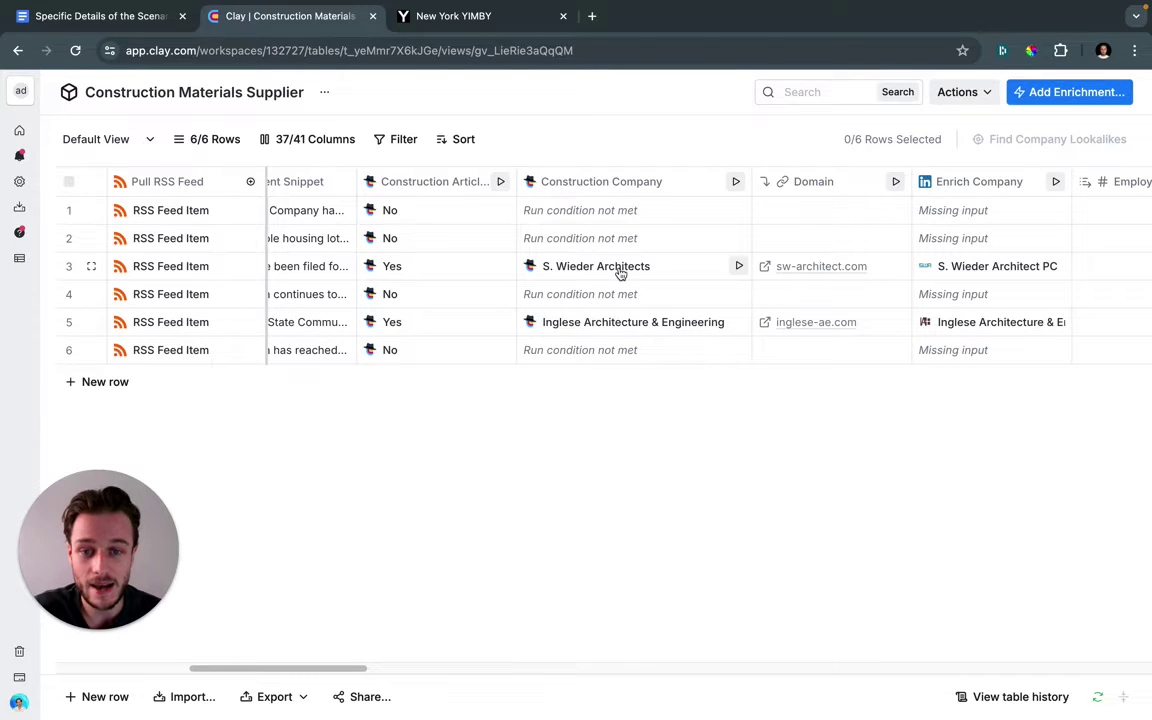
left_click(620, 272)
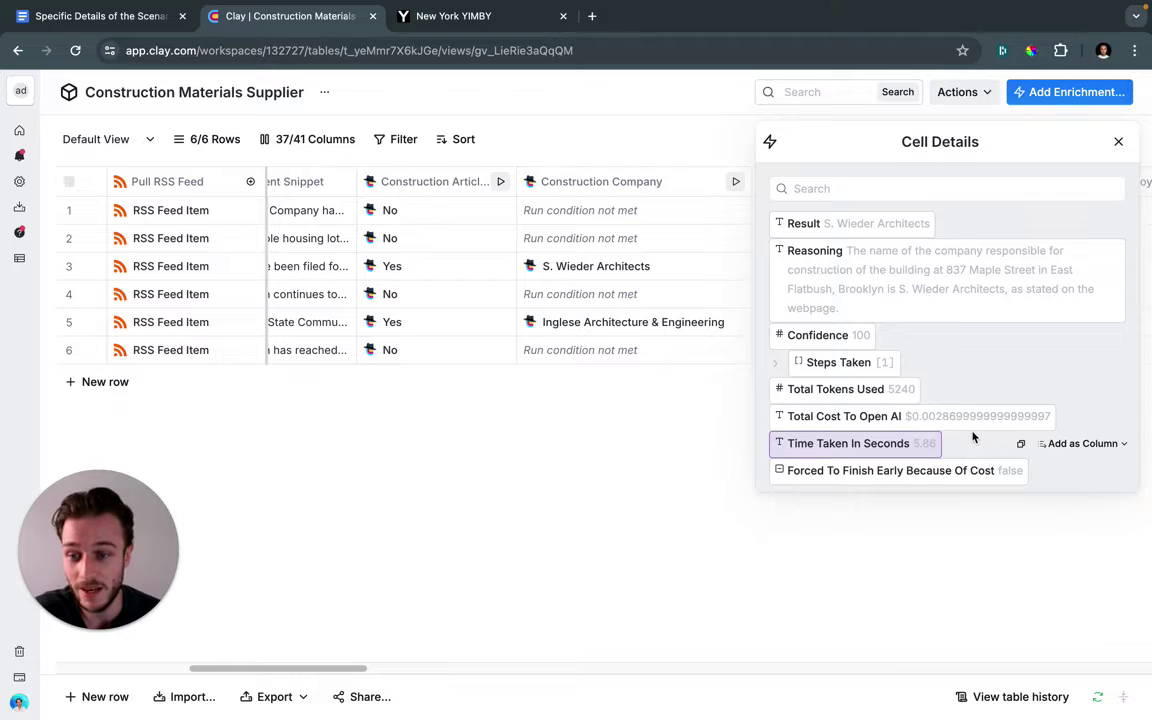
left_click(1119, 142)
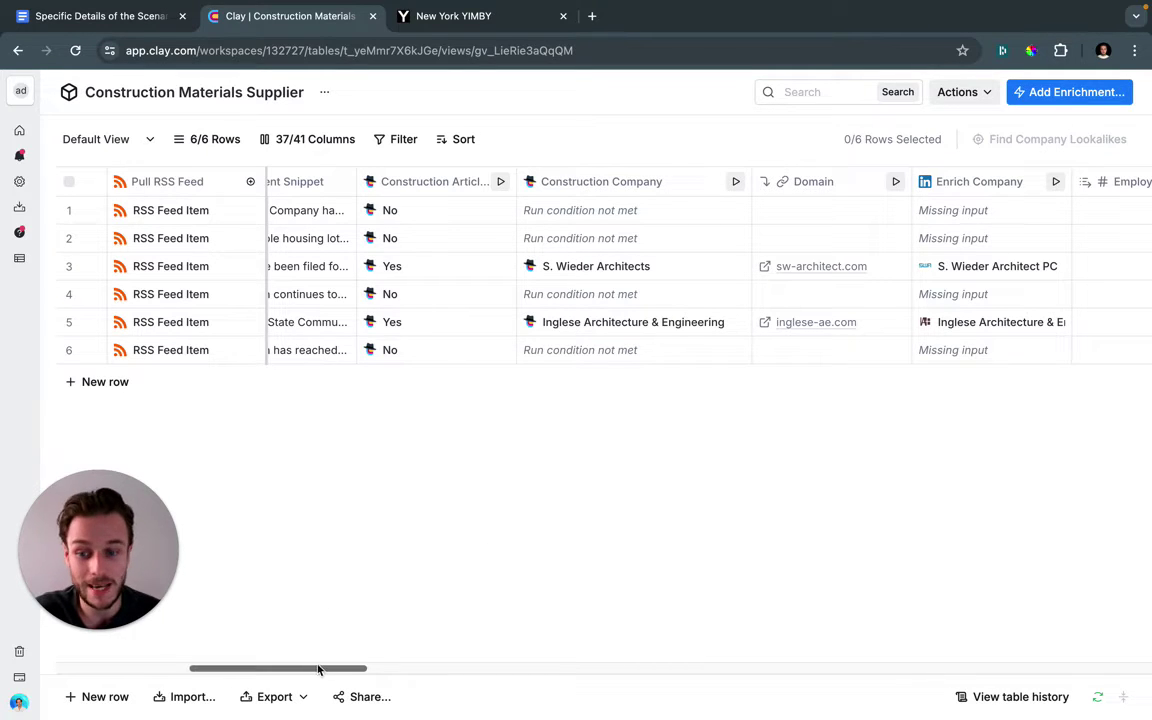
scroll(333, 670, "right", 1)
scroll(333, 670, "right", 3)
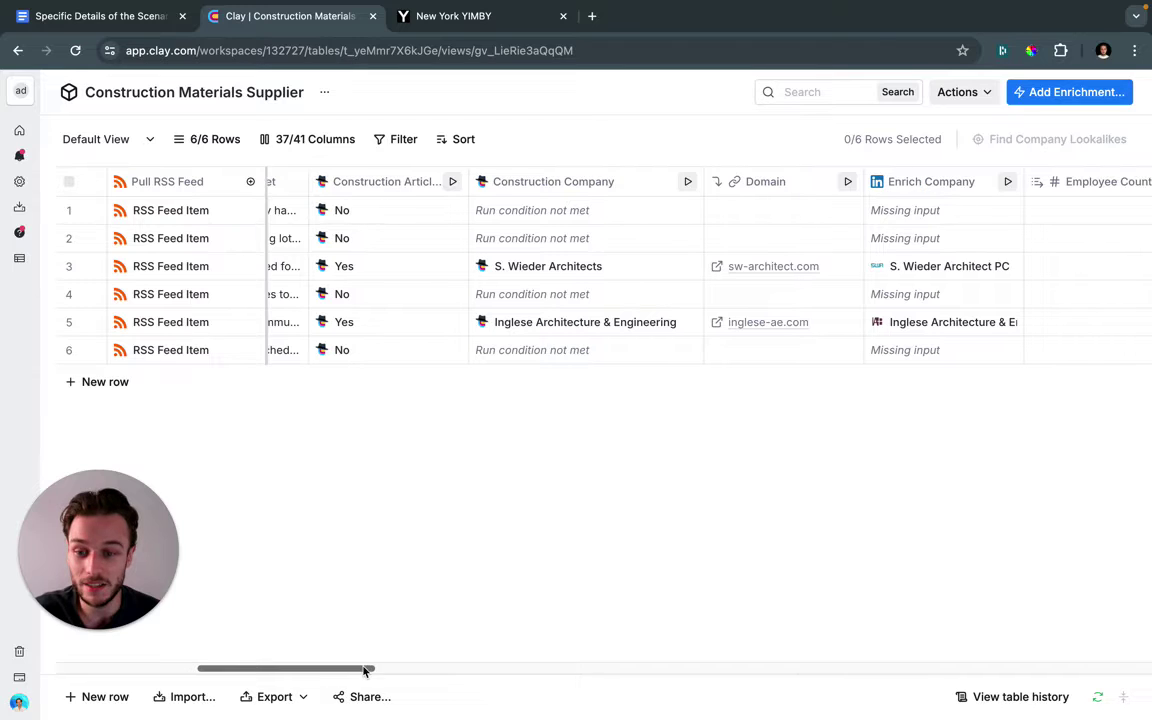
scroll(370, 671, "right", 3)
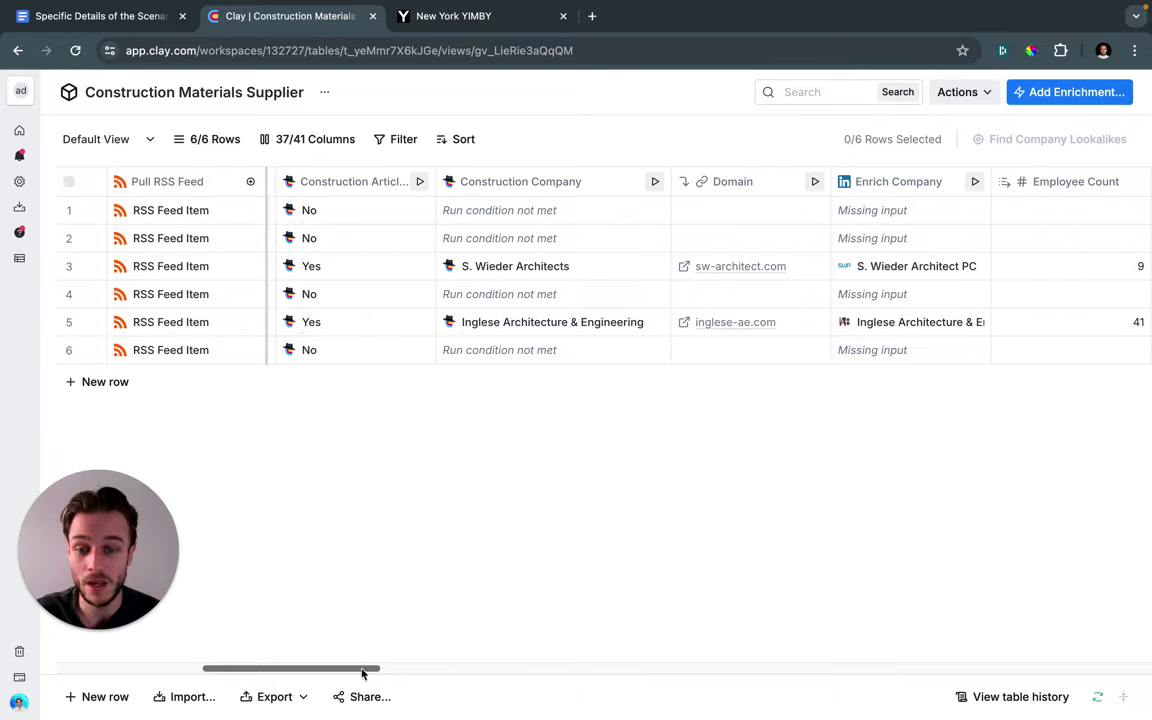
left_click_drag(365, 675, 436, 673)
scroll(455, 670, "right", 10)
scroll(455, 670, "left", 7)
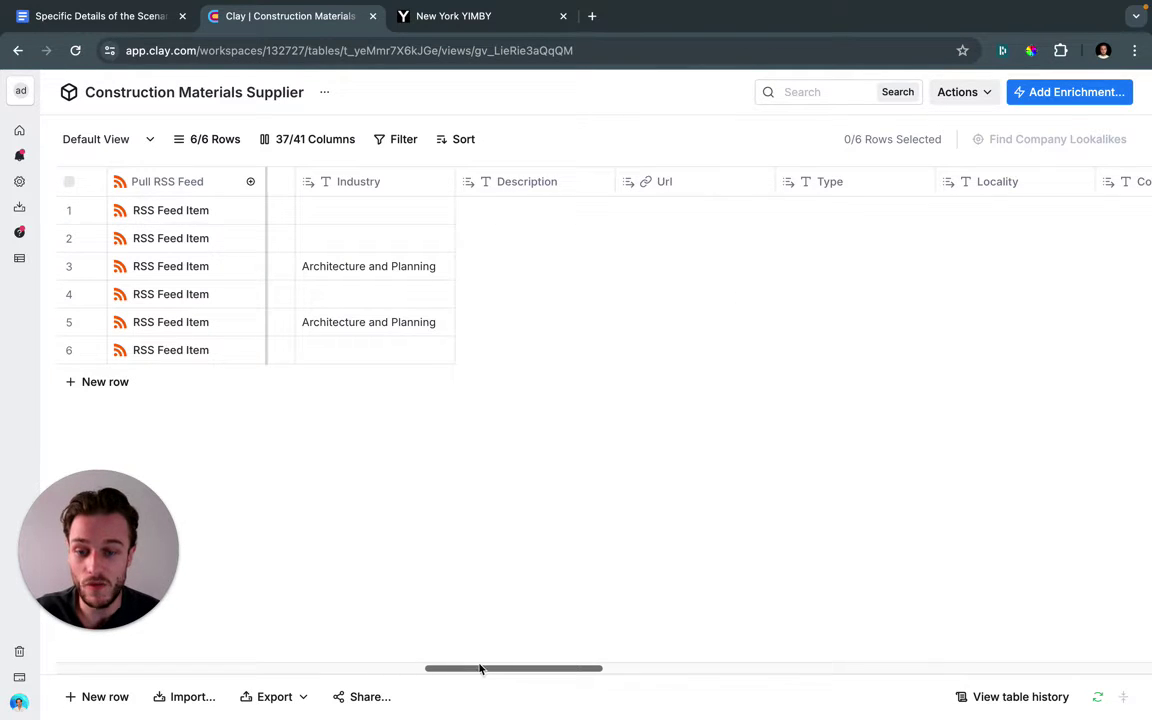
scroll(478, 670, "left", 2)
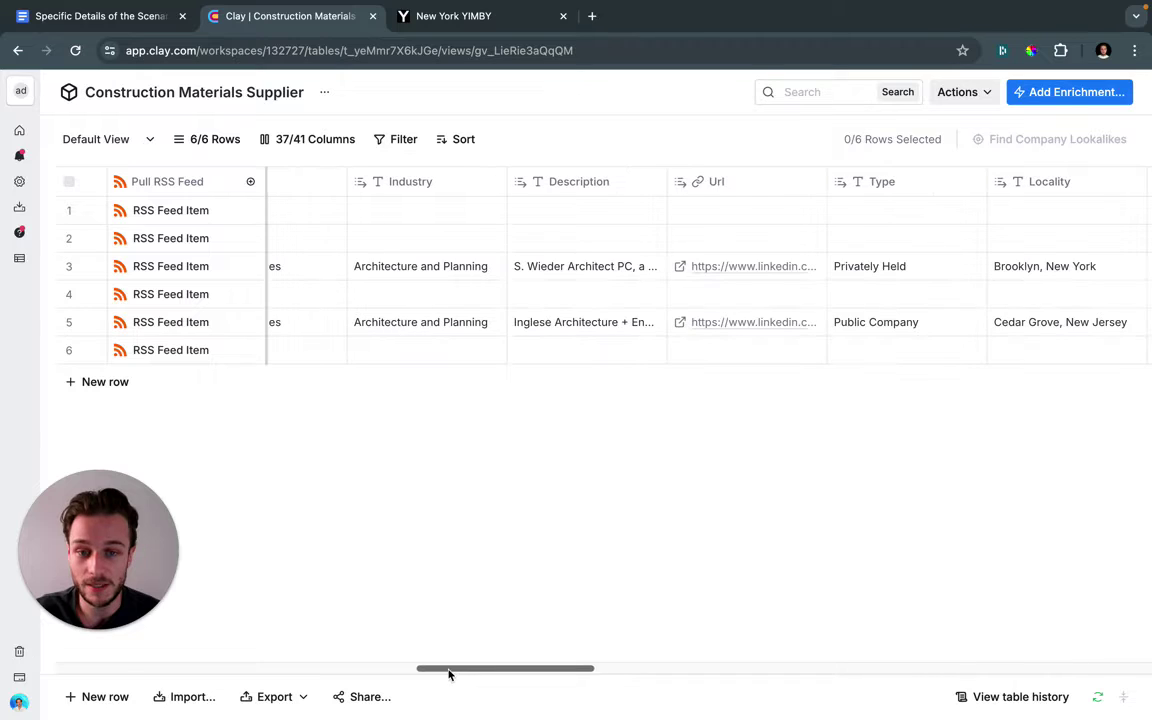
scroll(440, 672, "left", 1)
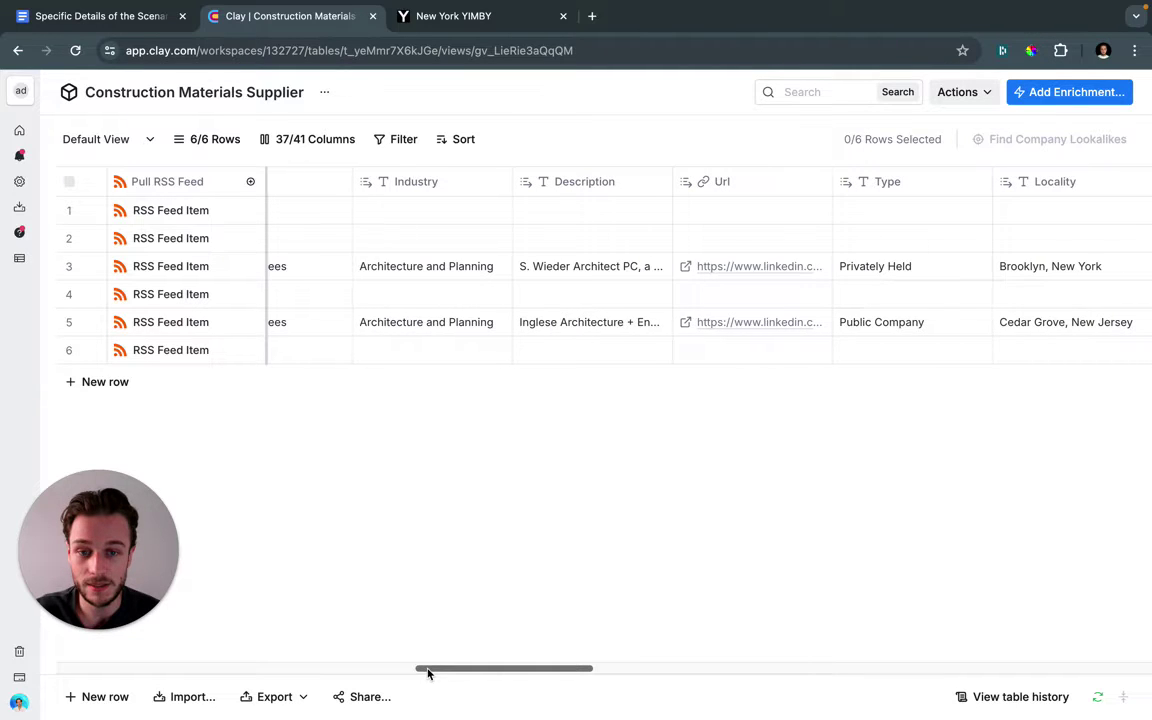
scroll(428, 673, "left", 2)
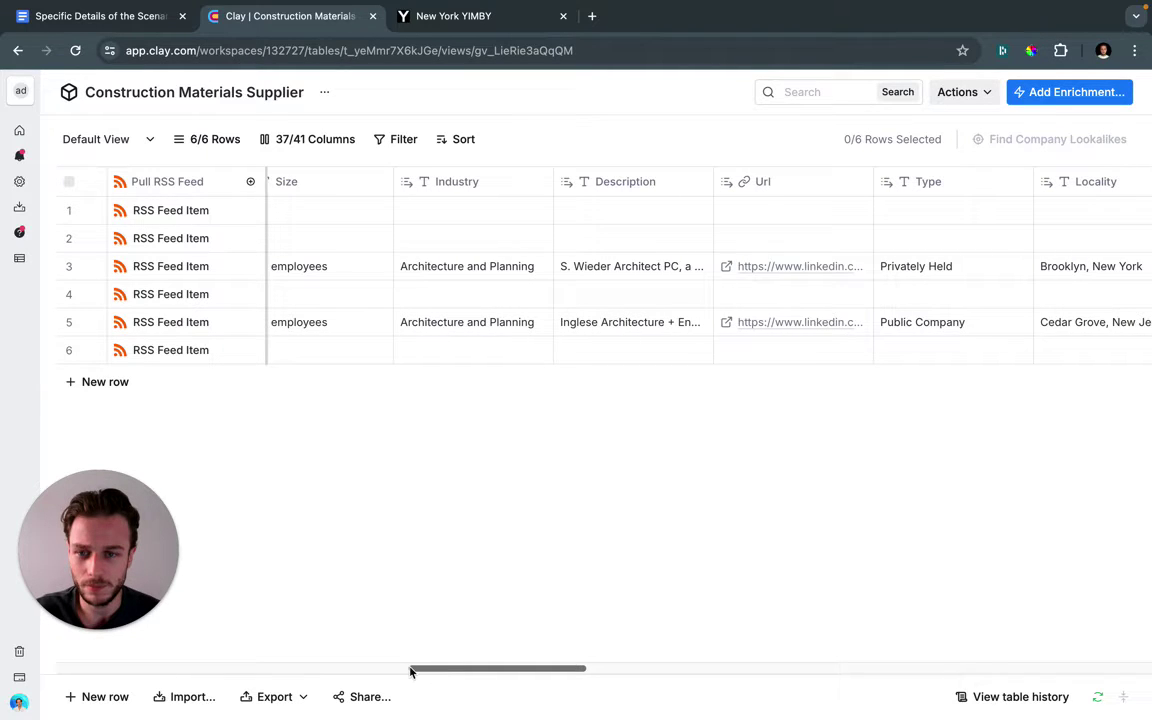
scroll(410, 672, "left", 2)
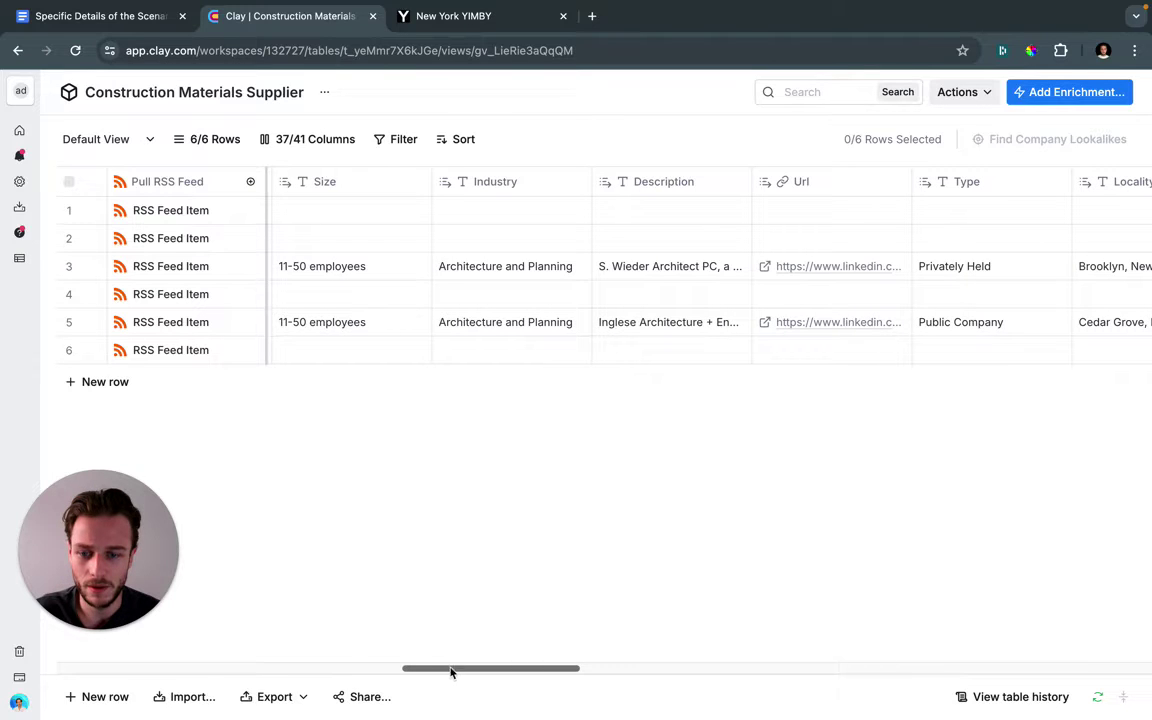
scroll(341, 663, "left", 3)
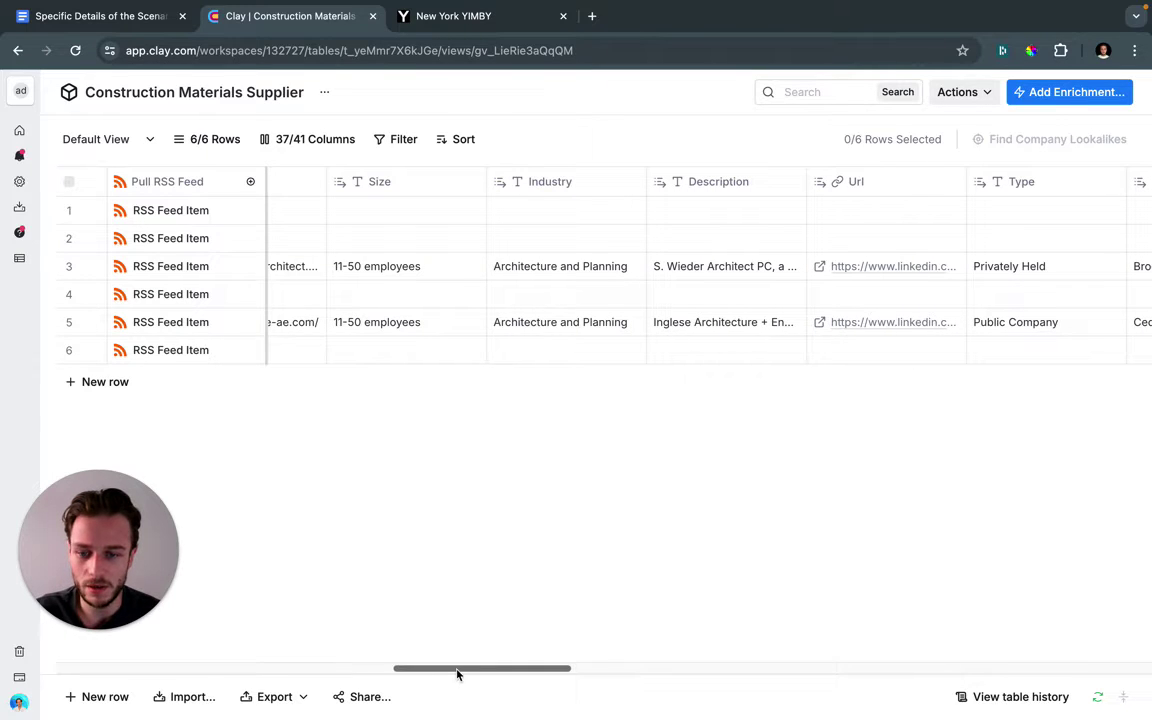
left_click_drag(457, 672, 372, 667)
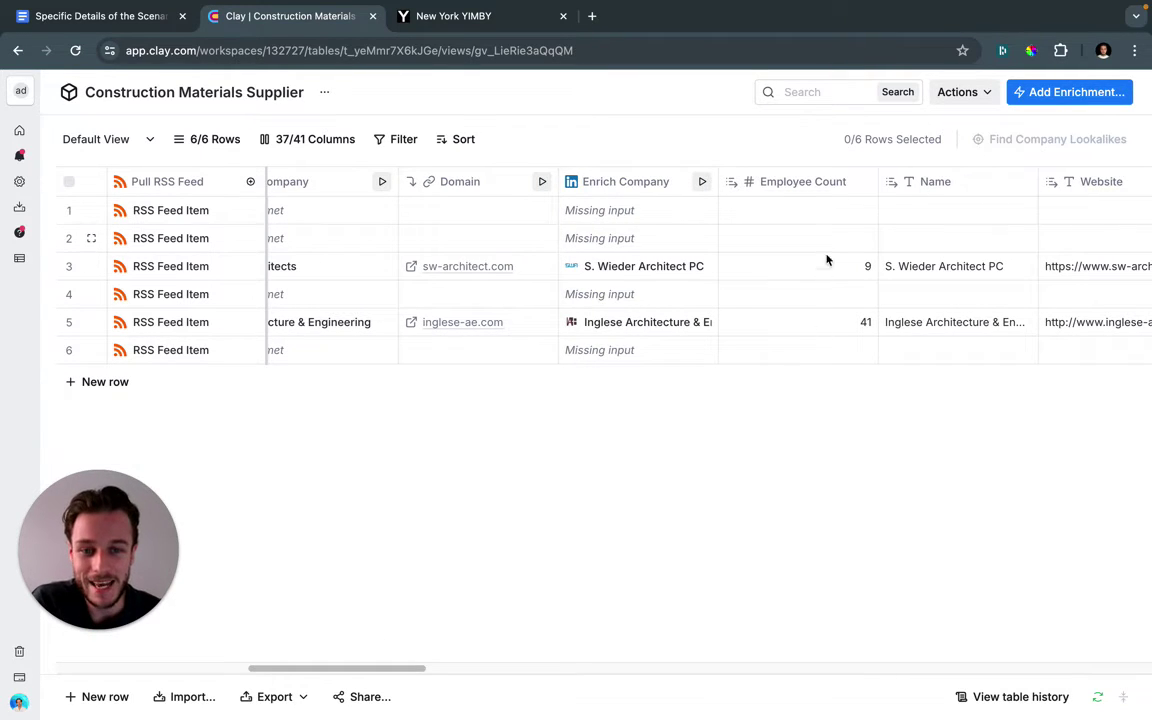
left_click_drag(376, 672, 574, 669)
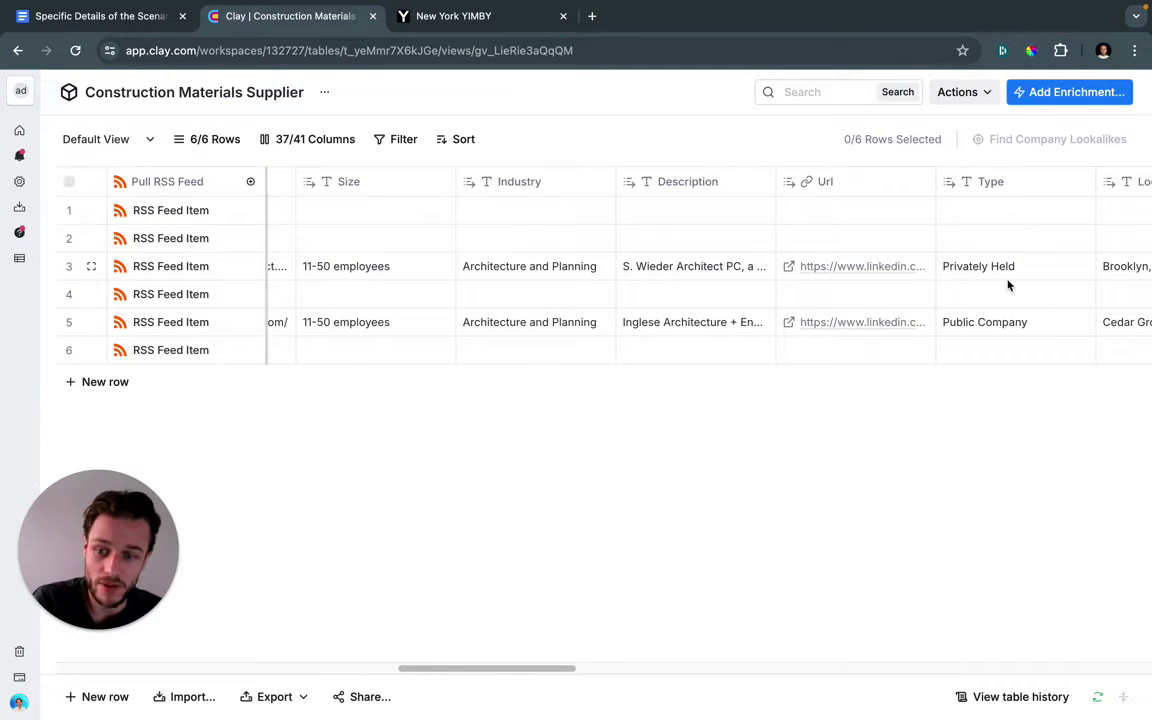
left_click_drag(470, 669, 561, 680)
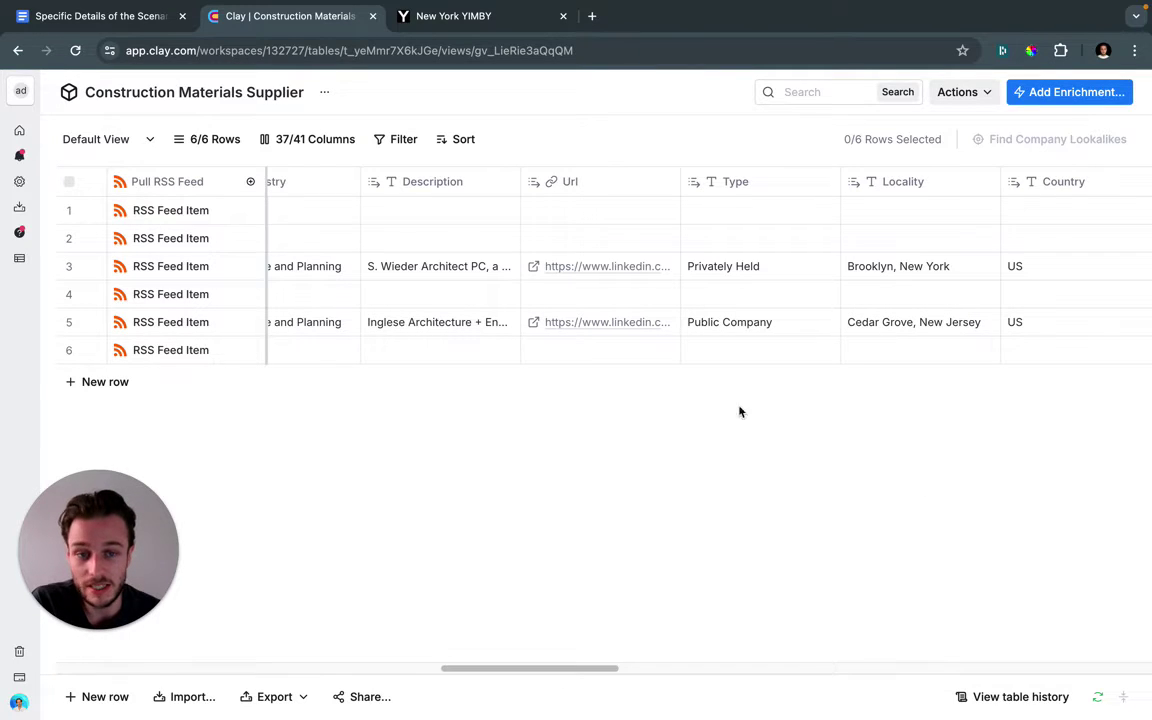
left_click_drag(527, 669, 260, 671)
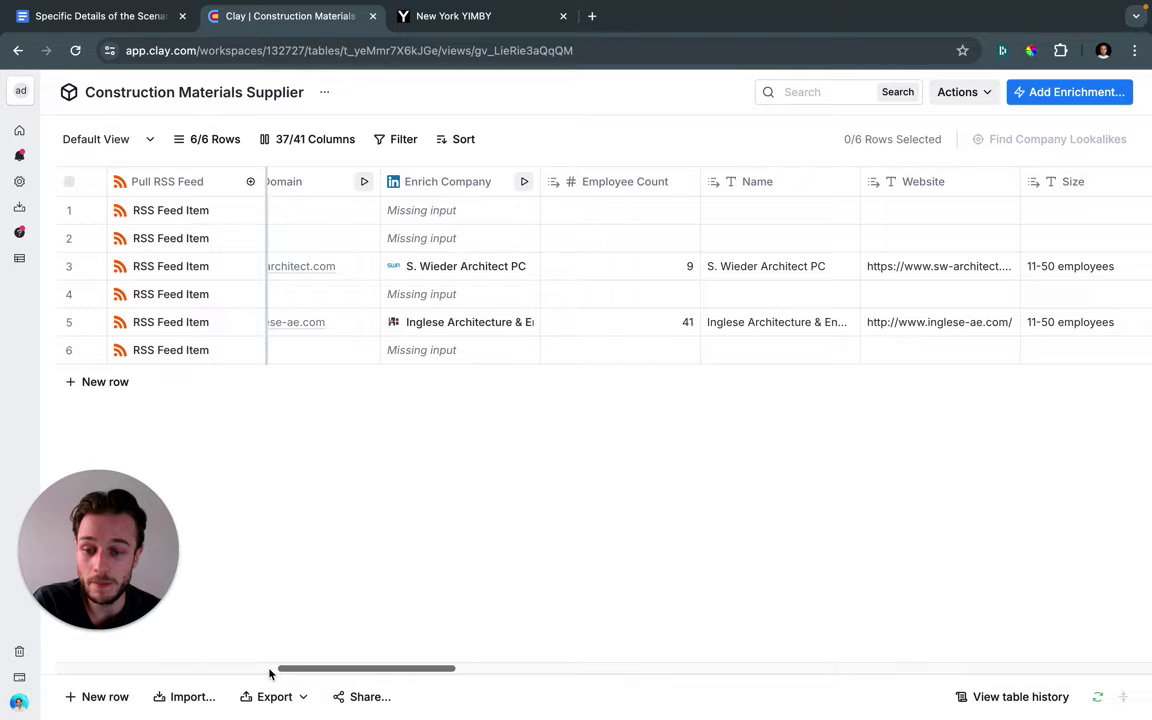
Scroll the table to the Find Contacts at Company and people columns.
left_click_drag(269, 673, 208, 674)
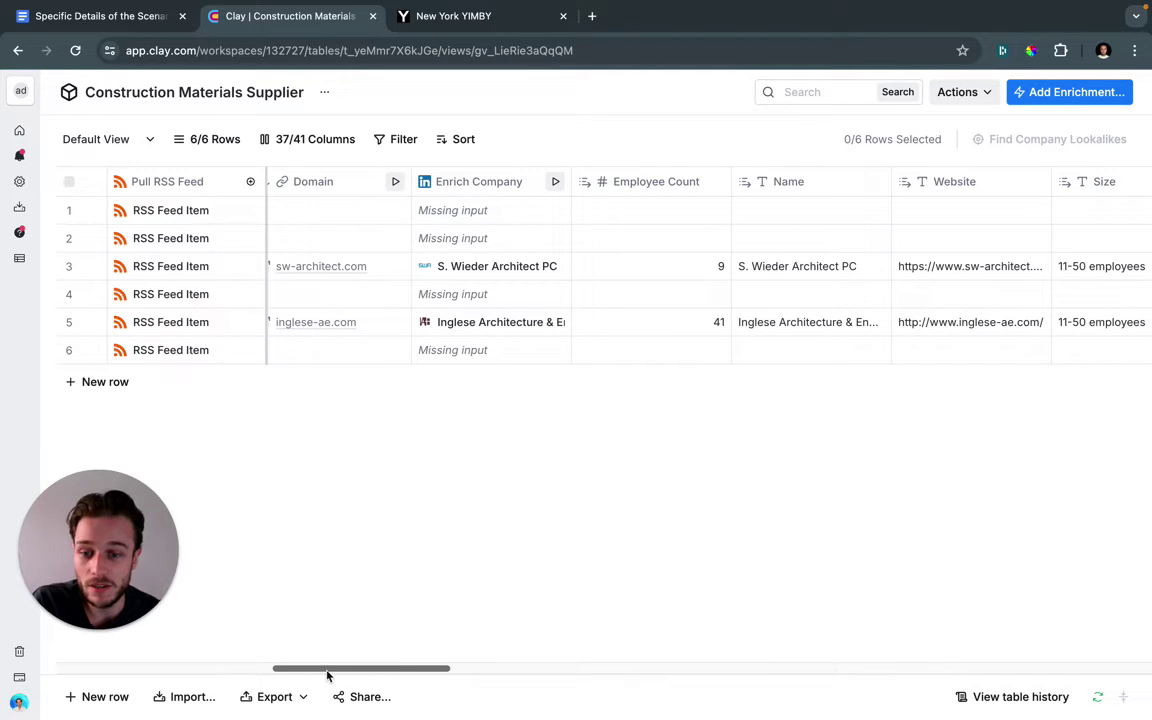
left_click_drag(304, 676, 179, 676)
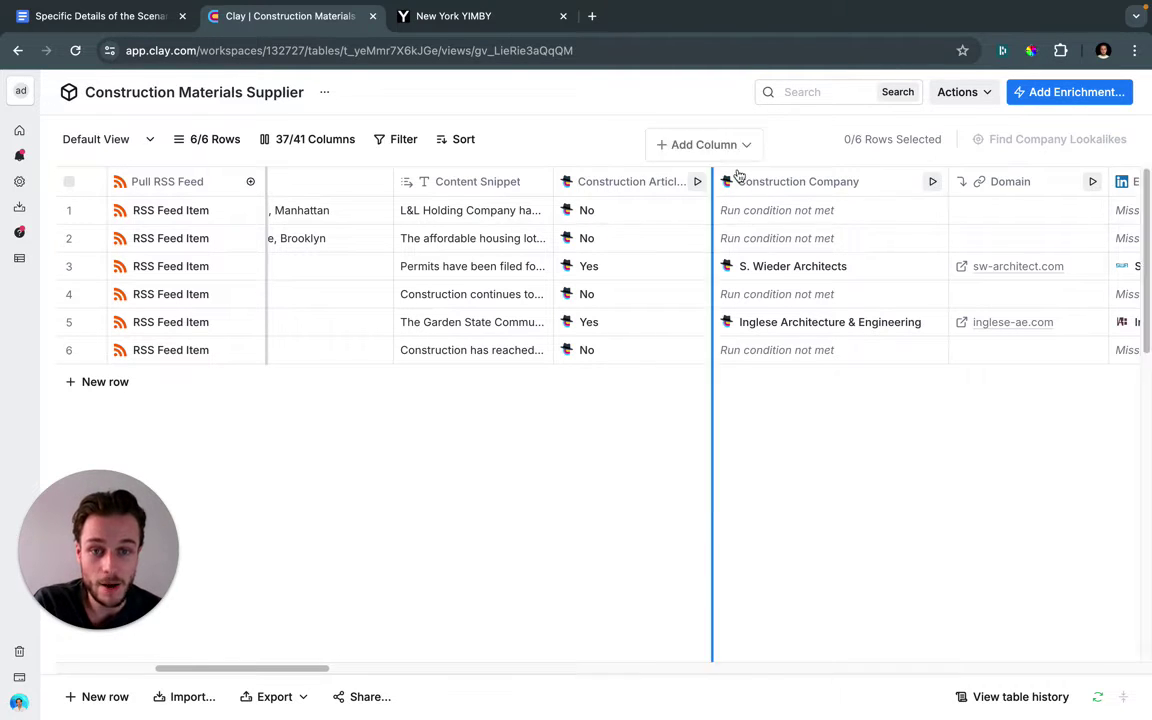
left_click_drag(242, 669, 609, 671)
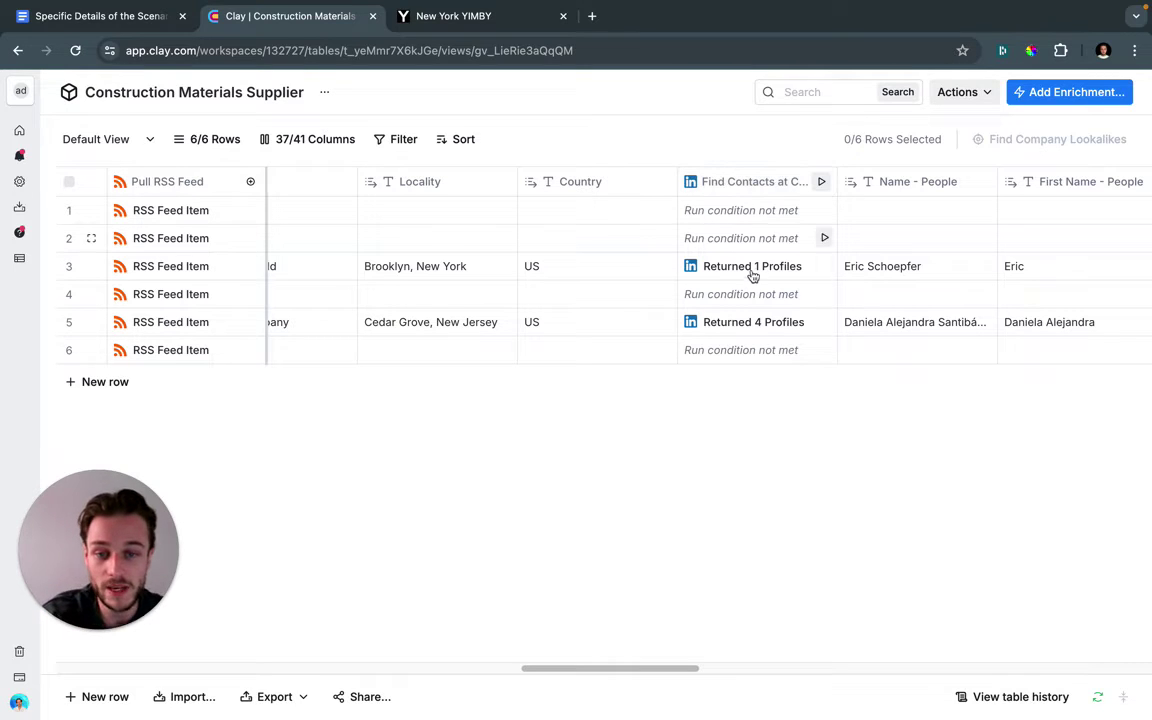
left_click(761, 183)
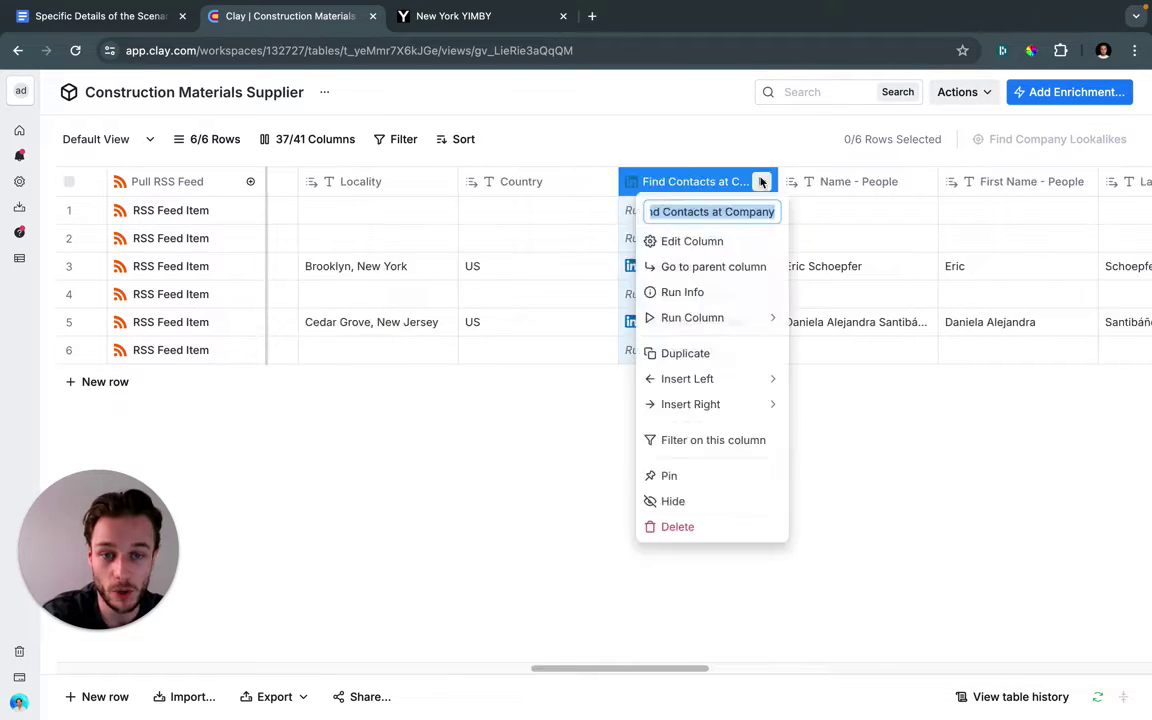
double_click(680, 183)
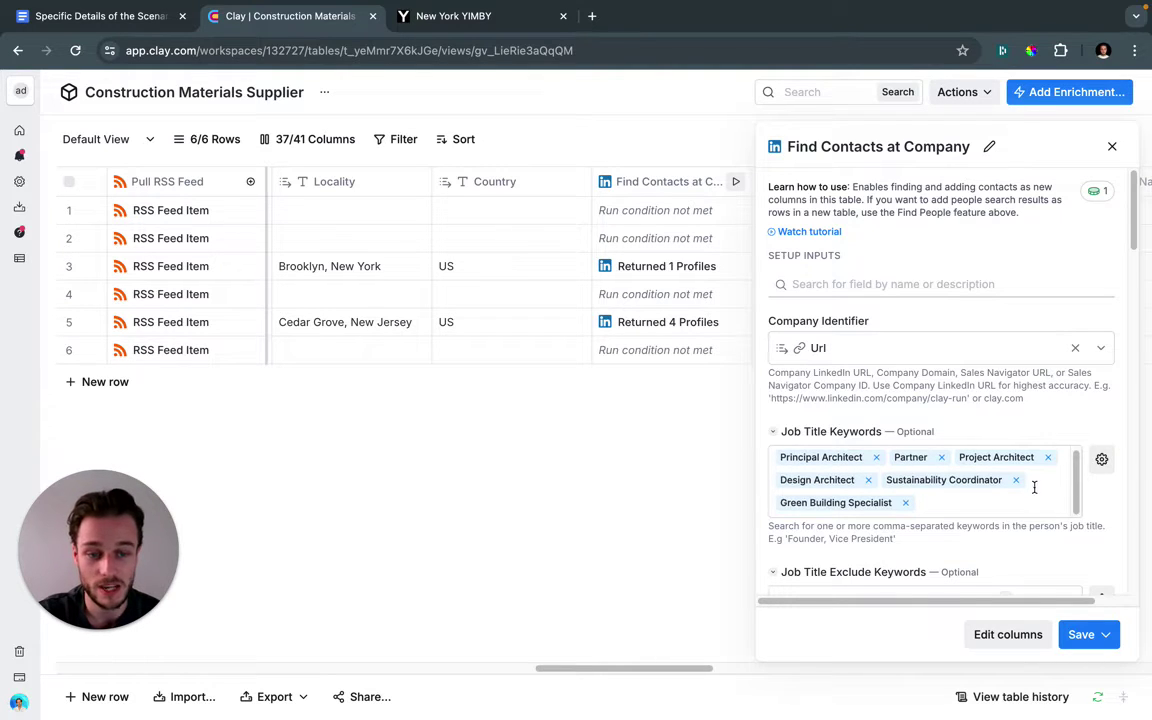
scroll(1119, 450, "down", 5)
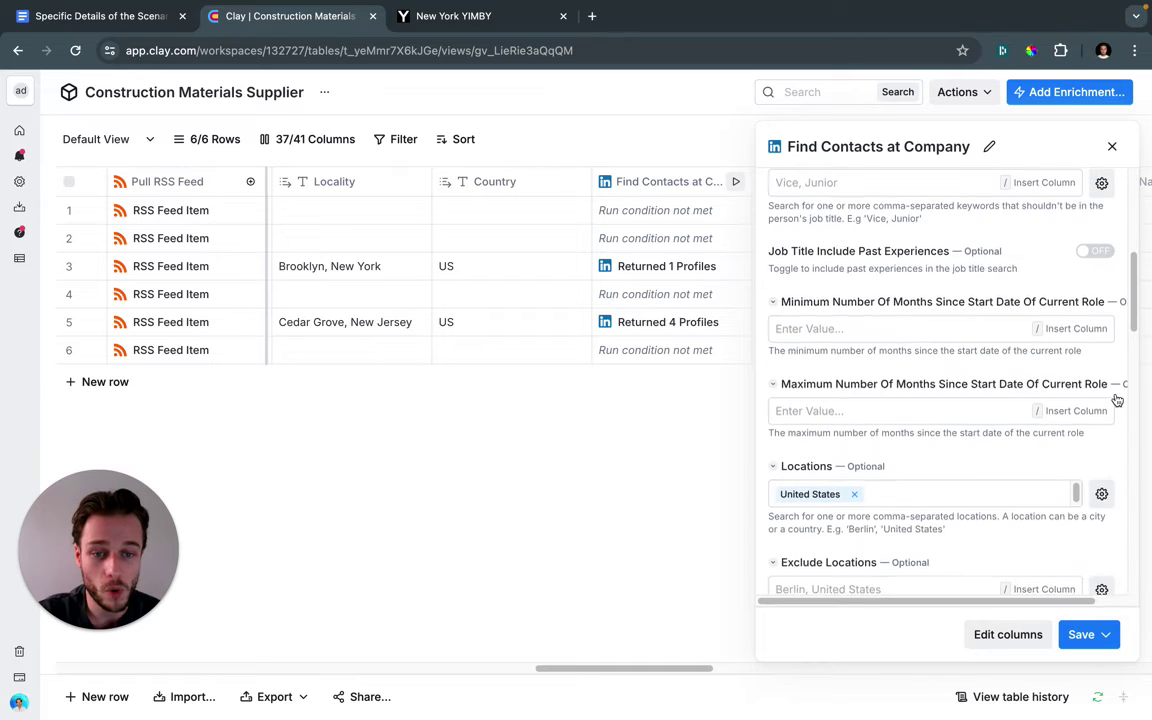
scroll(1114, 370, "up", 1)
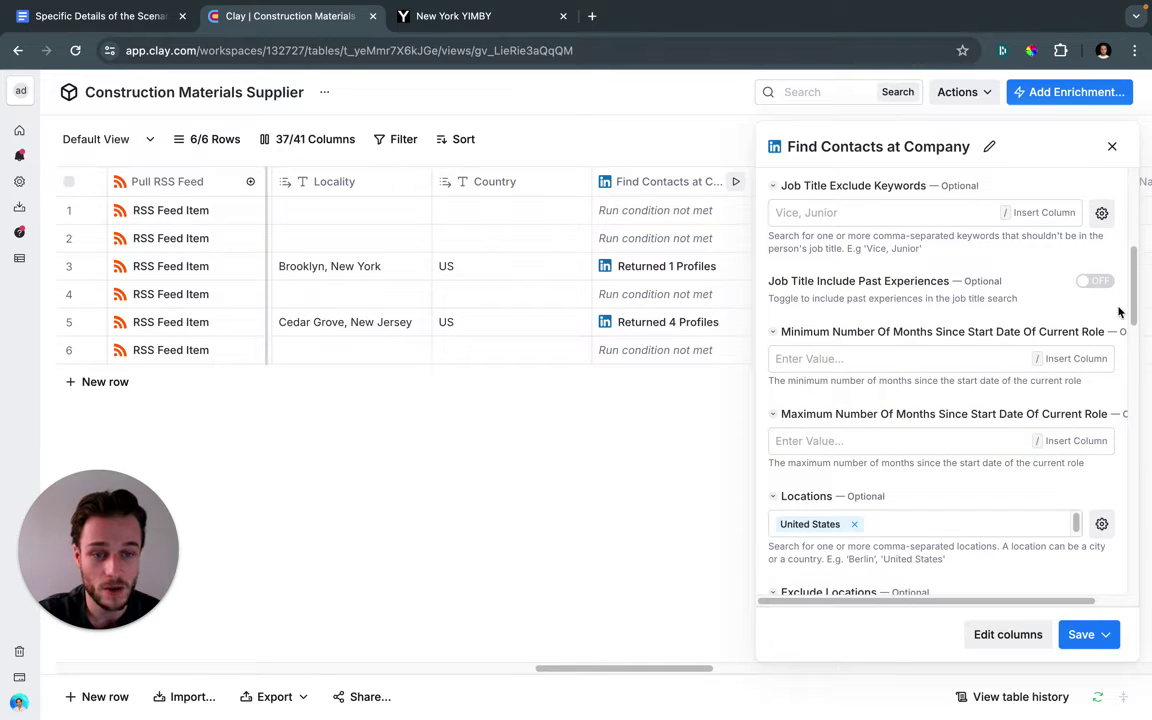
scroll(1057, 339, "down", 1)
scroll(940, 380, "down", 4)
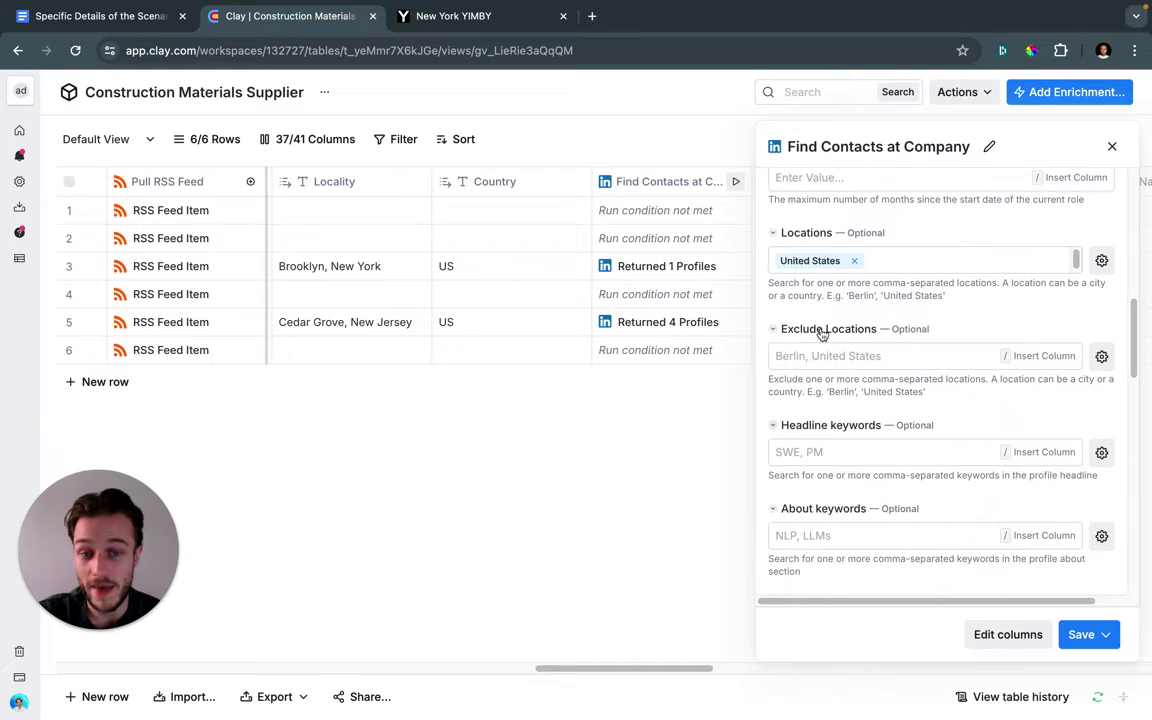
scroll(808, 420, "down", 1)
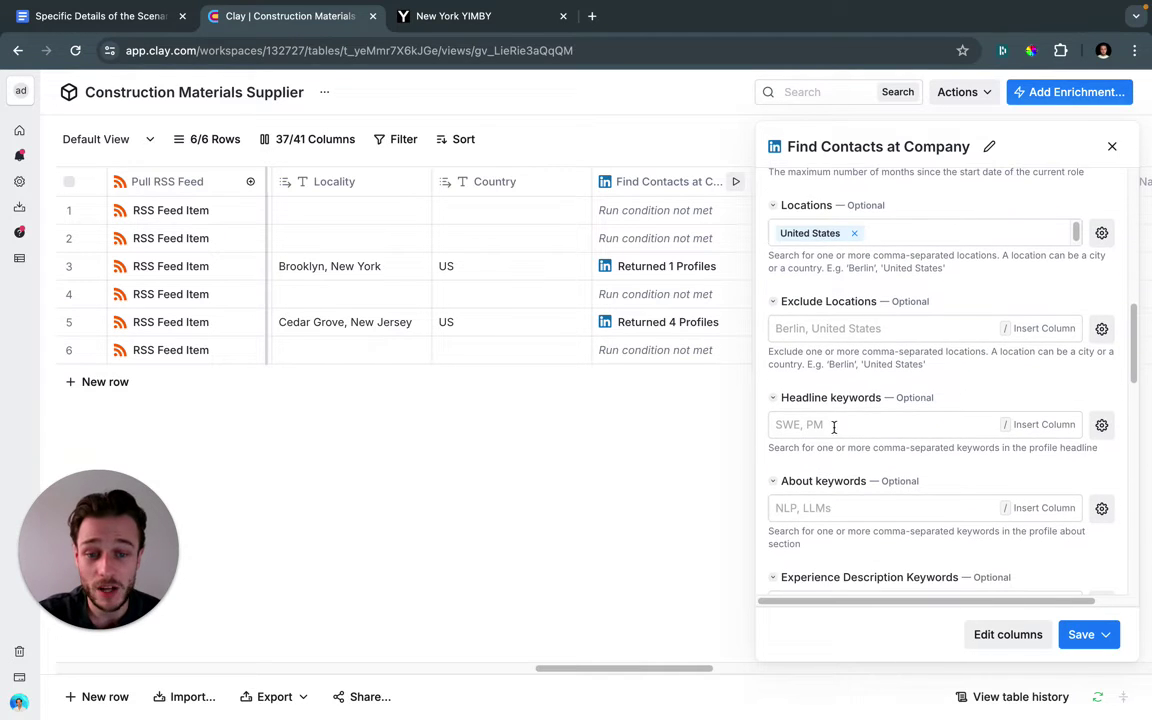
scroll(815, 415, "down", 2)
scroll(868, 404, "down", 1)
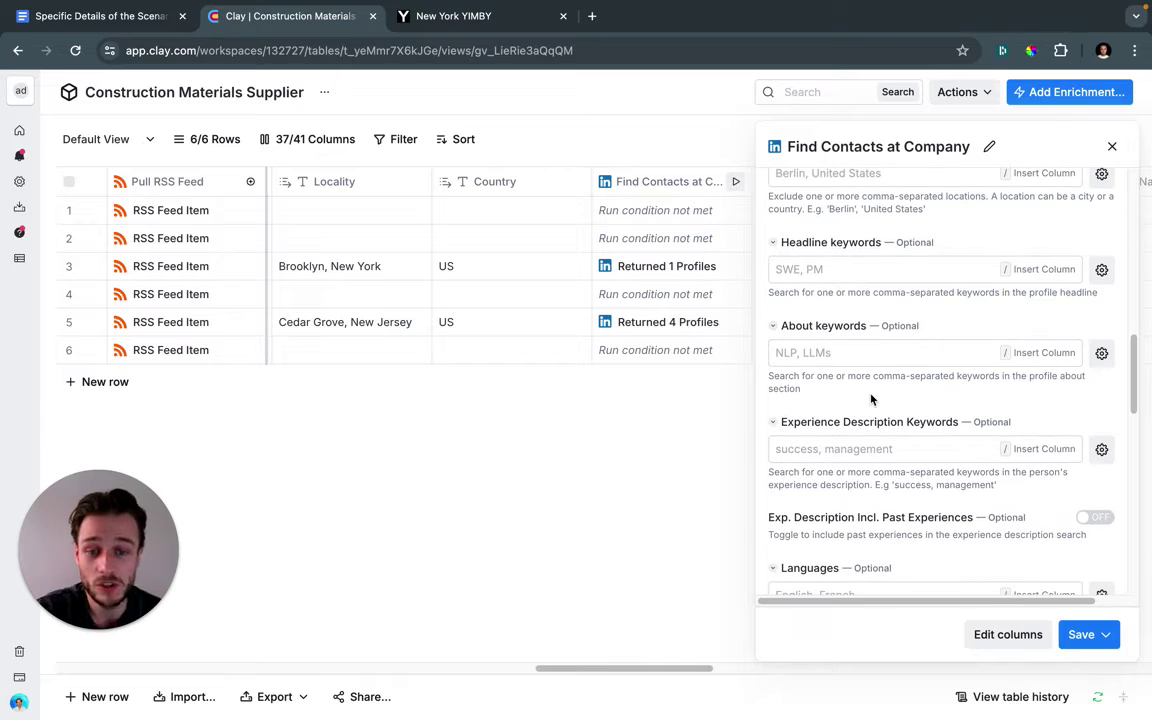
scroll(870, 399, "down", 4)
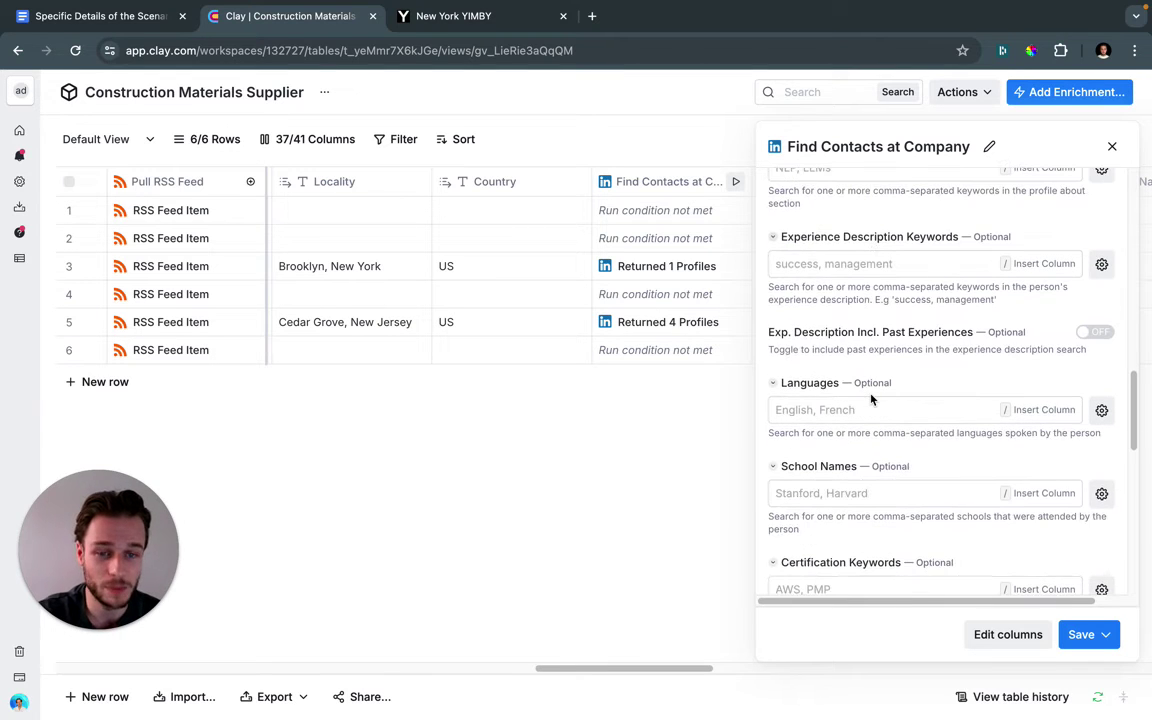
left_click(1112, 147)
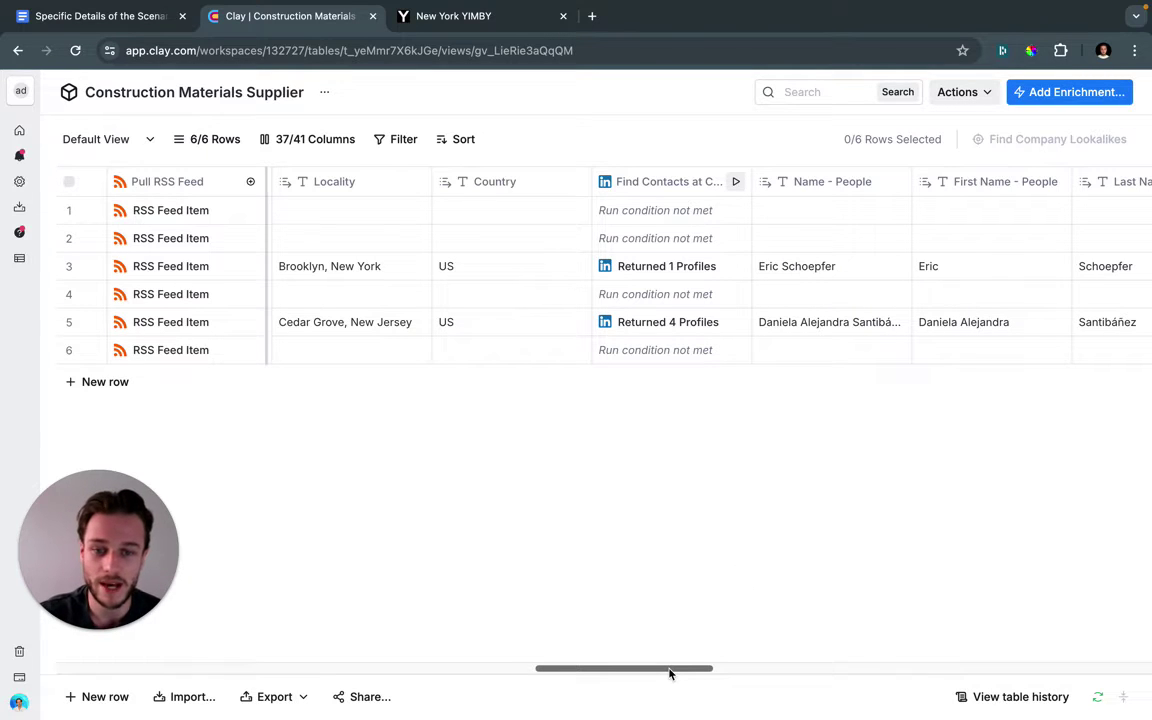
Scroll right past the people columns to Find Work Email, Status and Email.
scroll(670, 673, "right", 5)
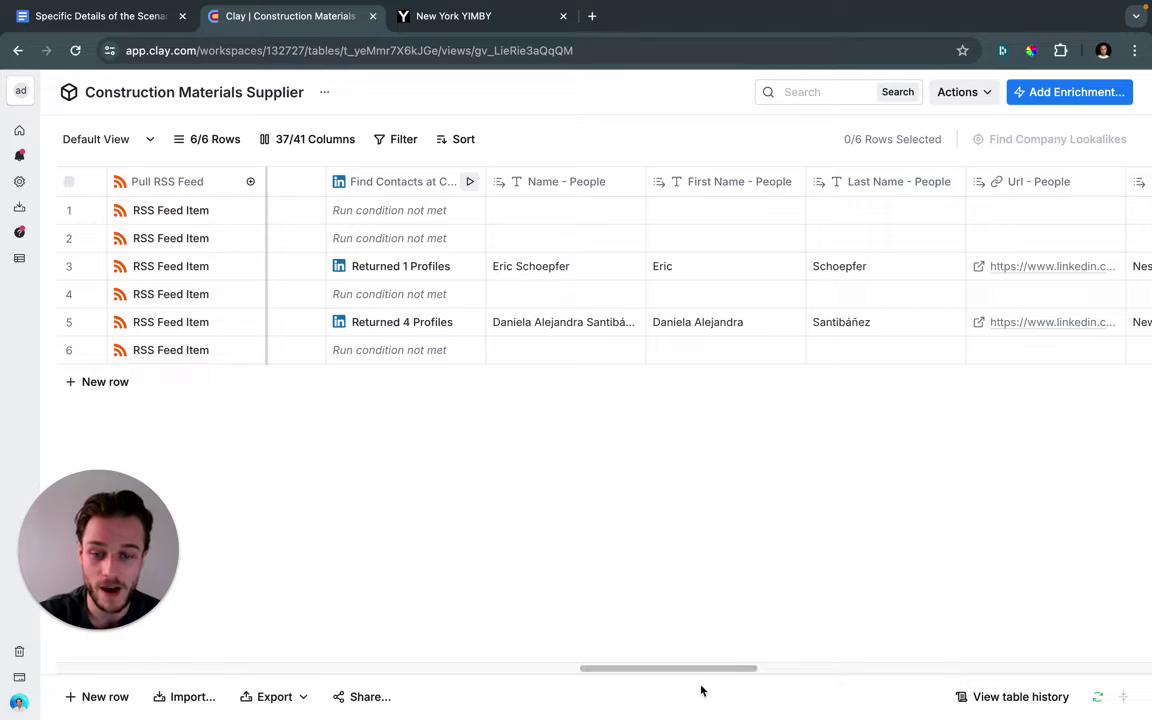
left_click_drag(700, 669, 725, 669)
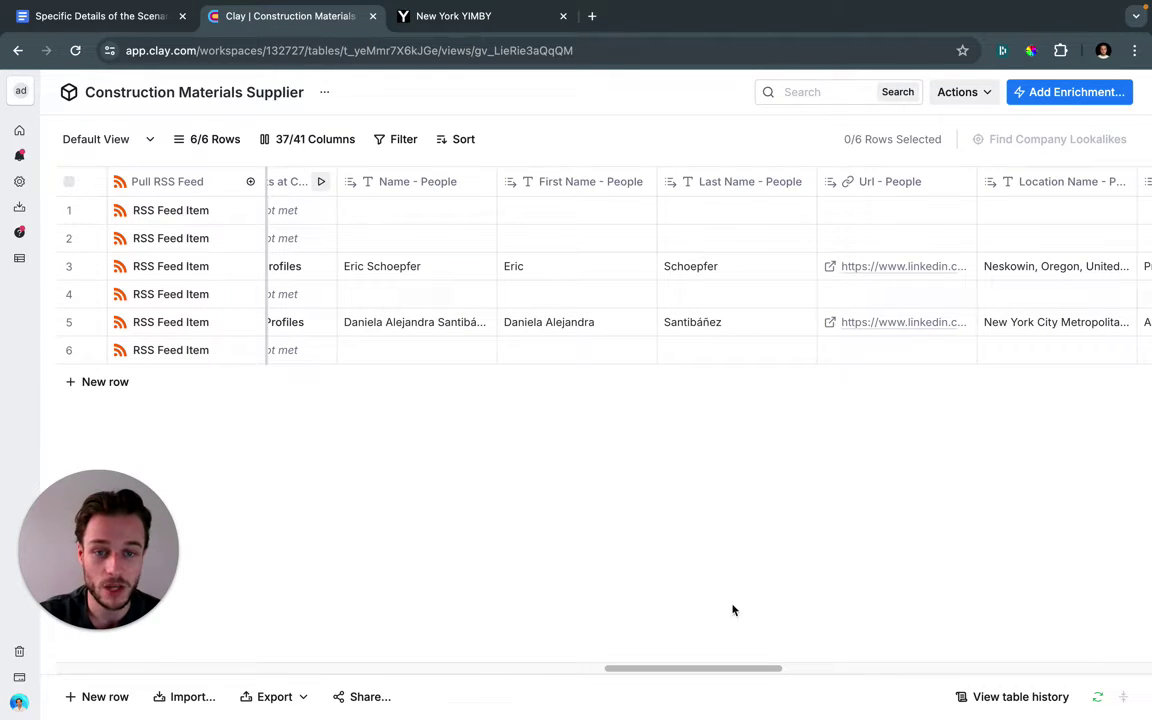
left_click_drag(717, 669, 757, 669)
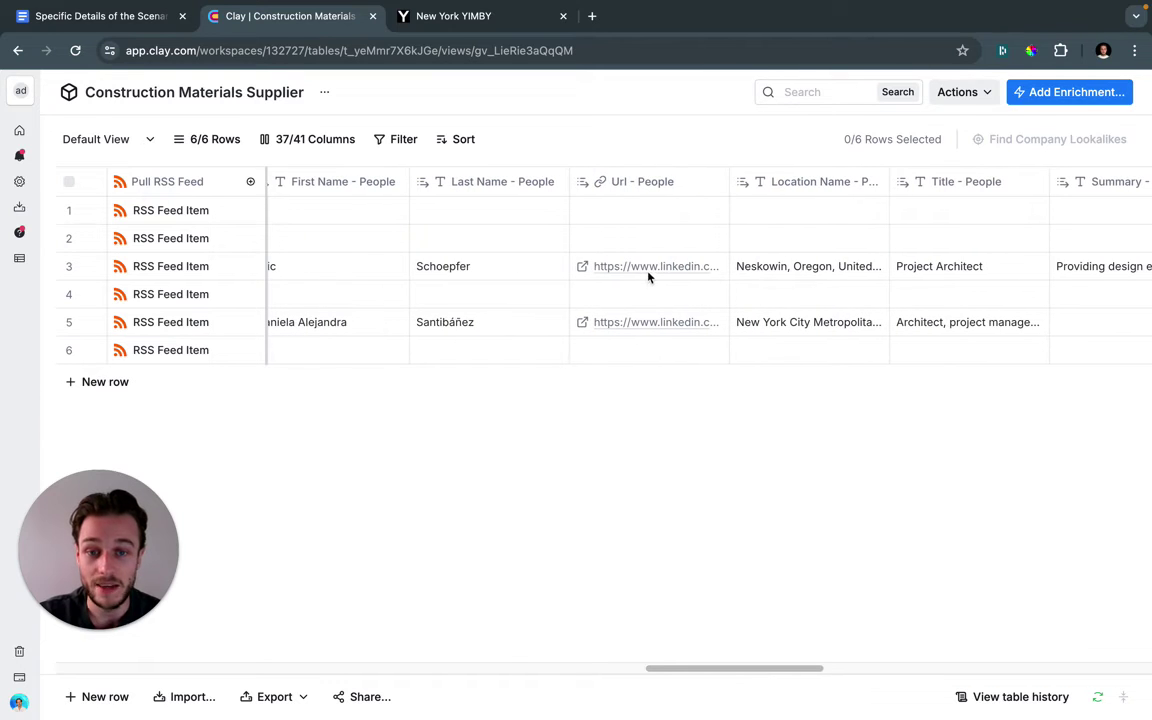
left_click_drag(761, 669, 845, 669)
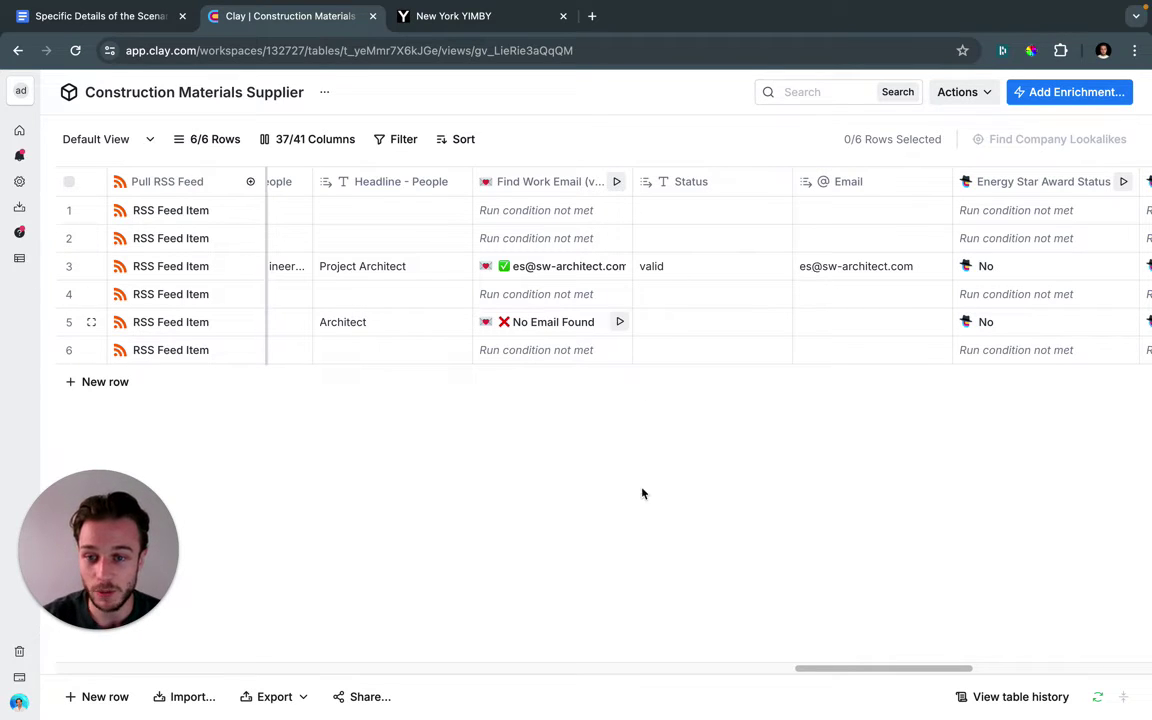
Scroll right to the Energy Star, LEED and BREEAM Award Status columns.
left_click_drag(864, 670, 914, 685)
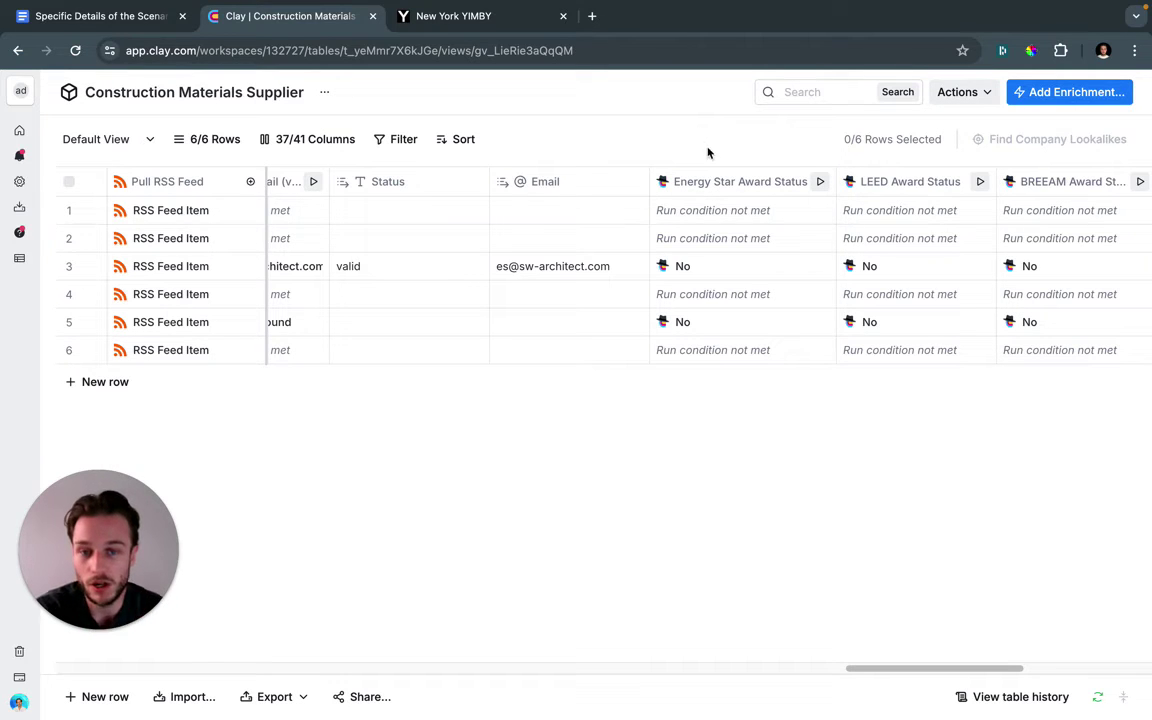
mouse_move(853, 193)
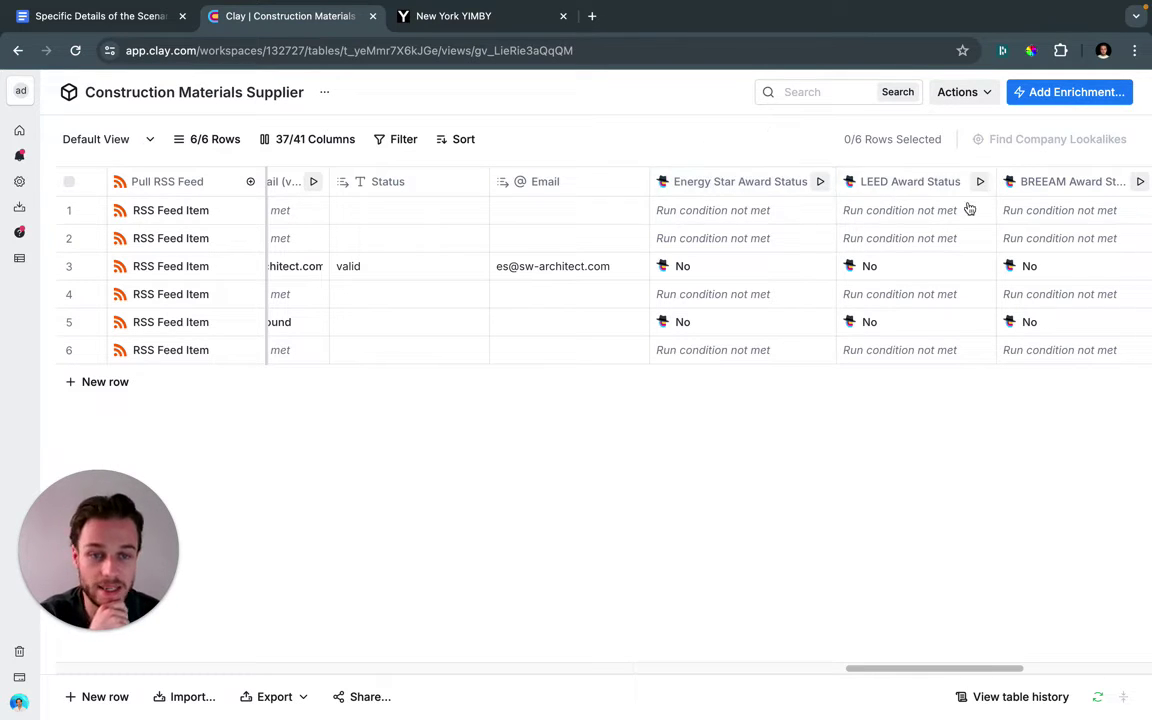
mouse_move(912, 673)
left_mouse_down()
mouse_move(941, 674)
mouse_move(930, 677)
left_mouse_up()
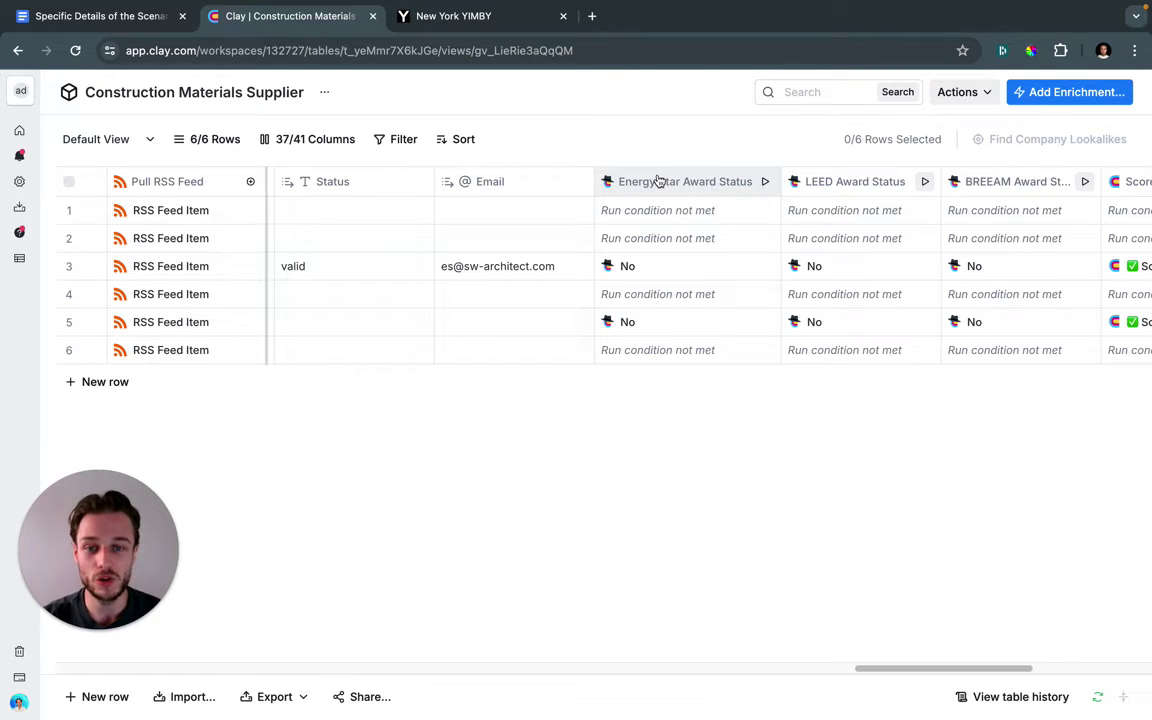
left_click(659, 181)
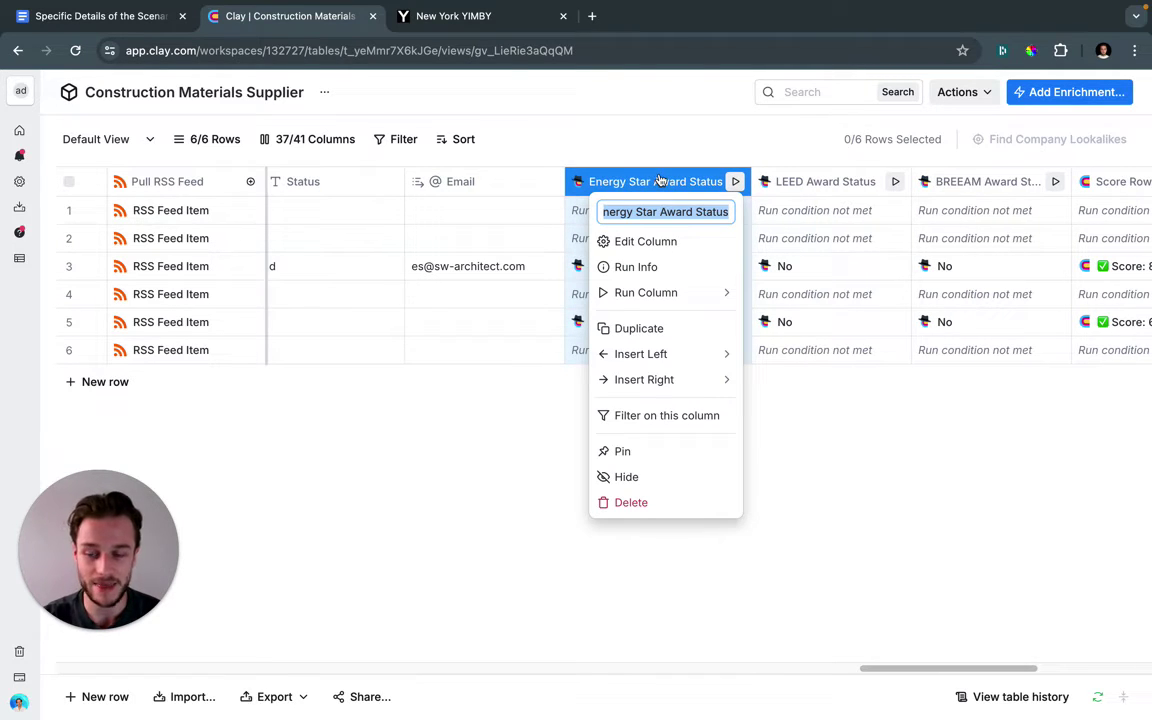
left_click(659, 181)
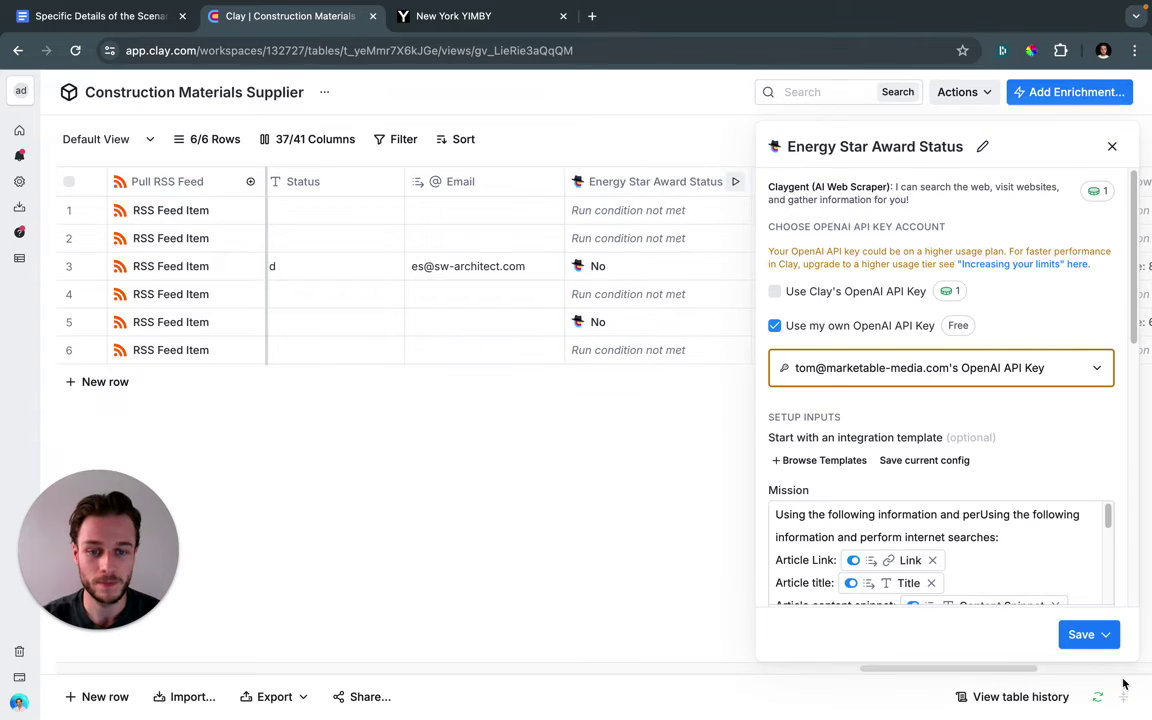
scroll(1045, 550, "down", 3)
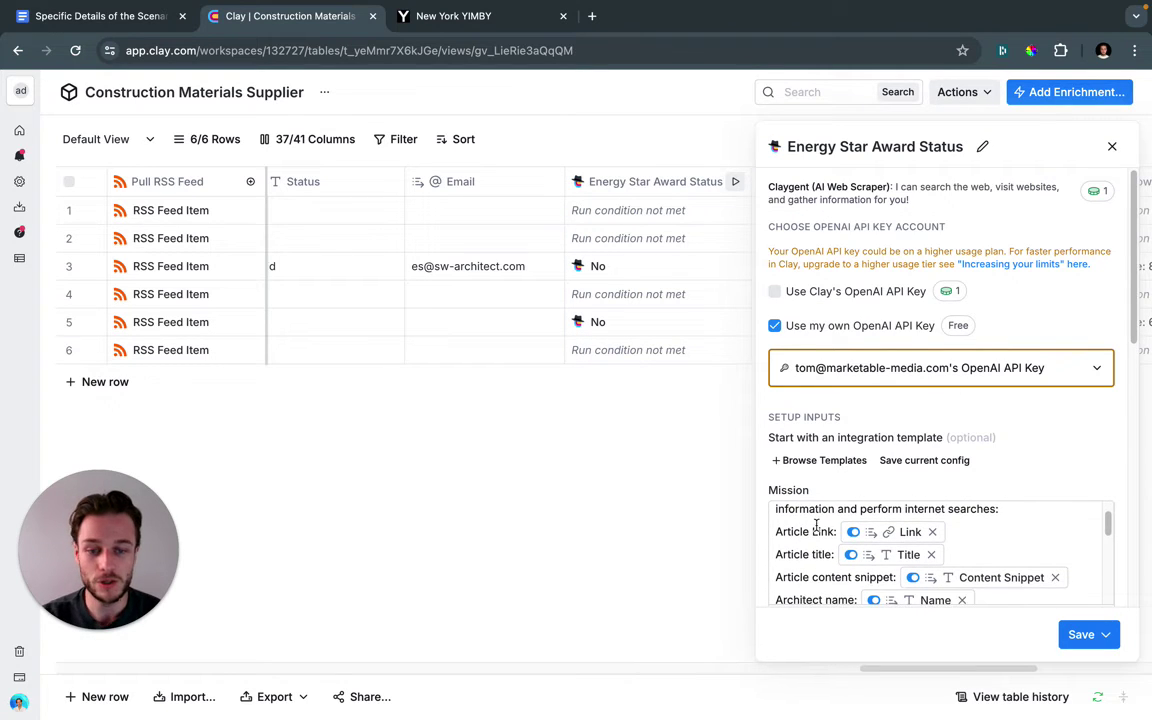
scroll(797, 528, "down", 1)
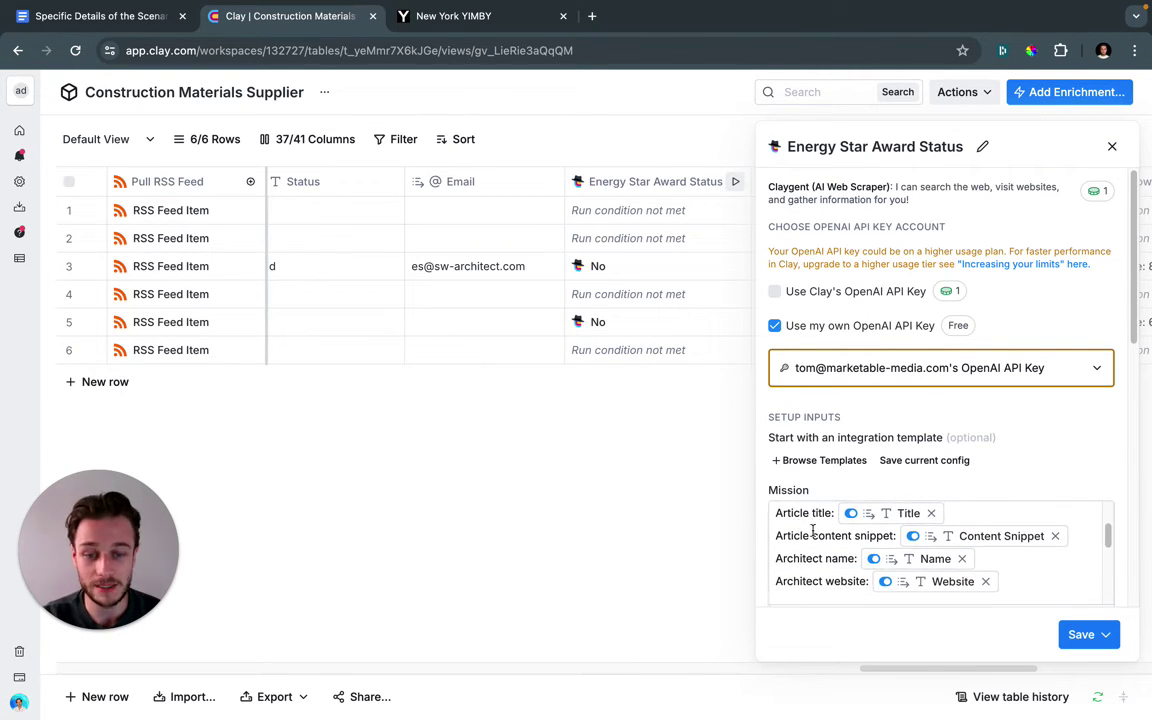
mouse_move(822, 555)
scroll(1072, 553, "down", 1)
scroll(1021, 556, "down", 3)
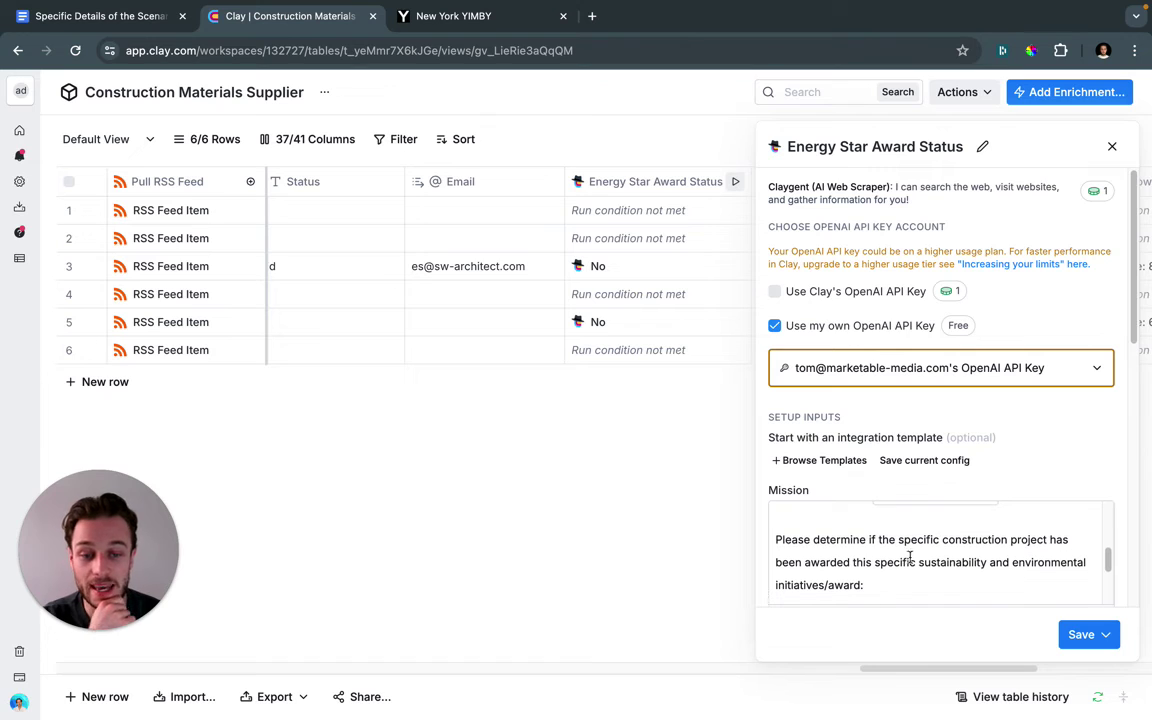
scroll(890, 556, "down", 1)
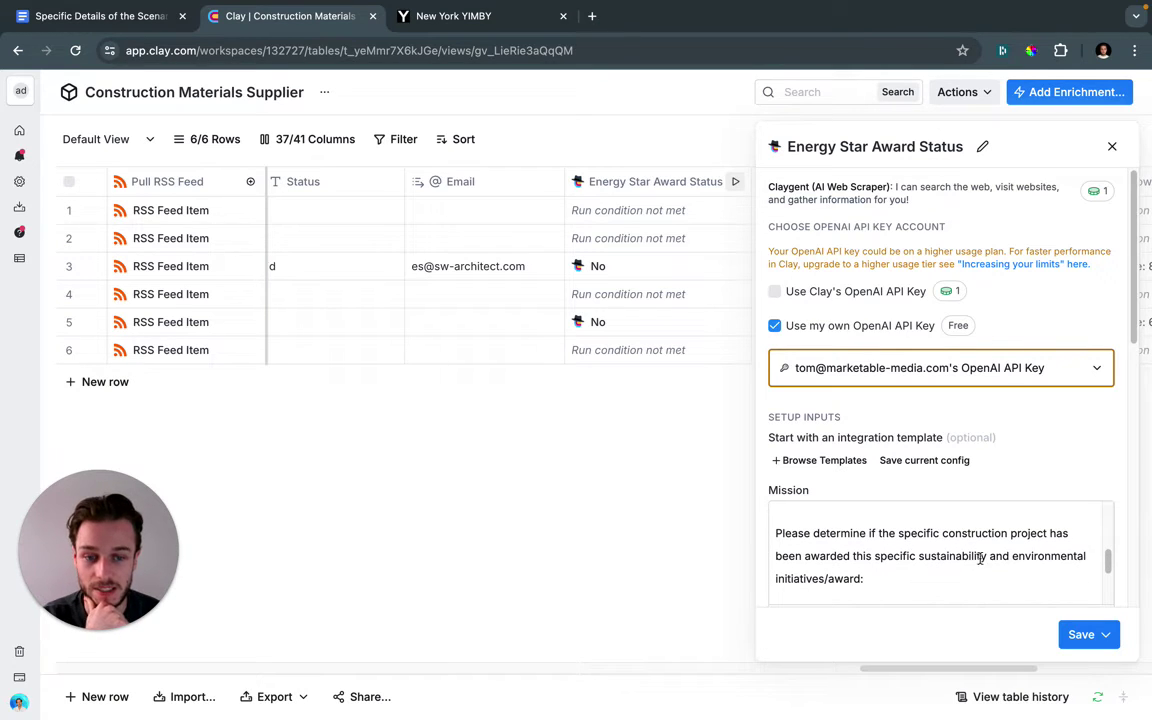
scroll(984, 562, "down", 1)
scroll(983, 561, "down", 2)
scroll(920, 558, "down", 2)
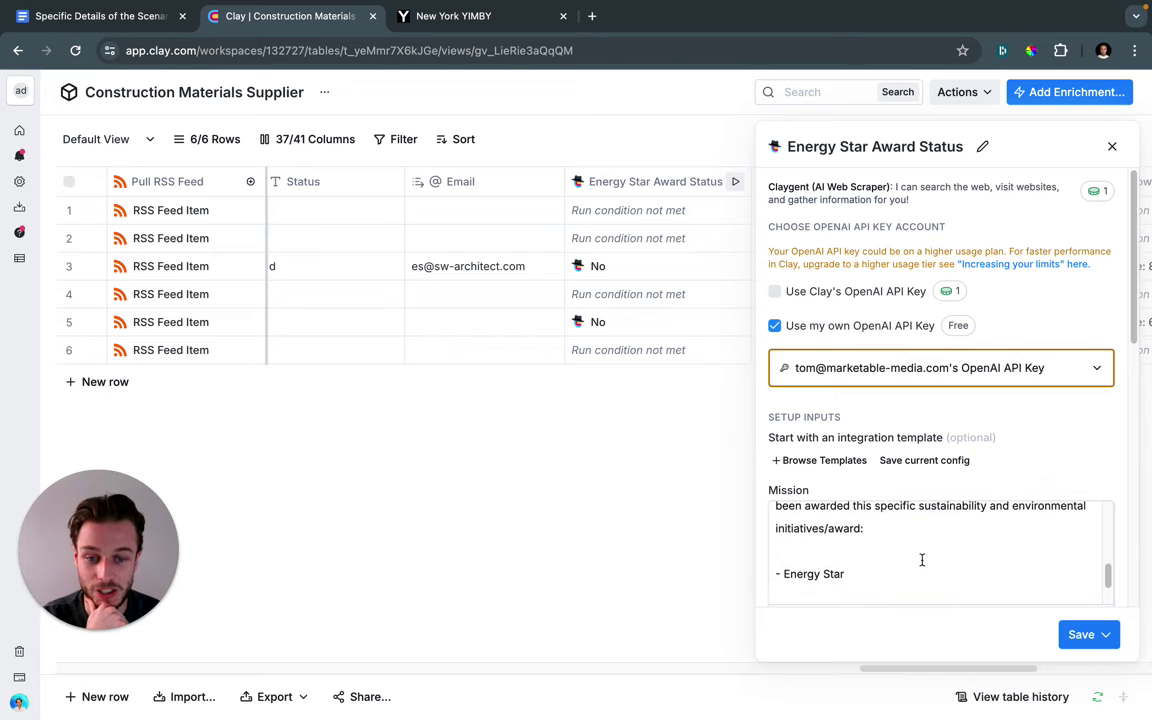
scroll(830, 550, "down", 4)
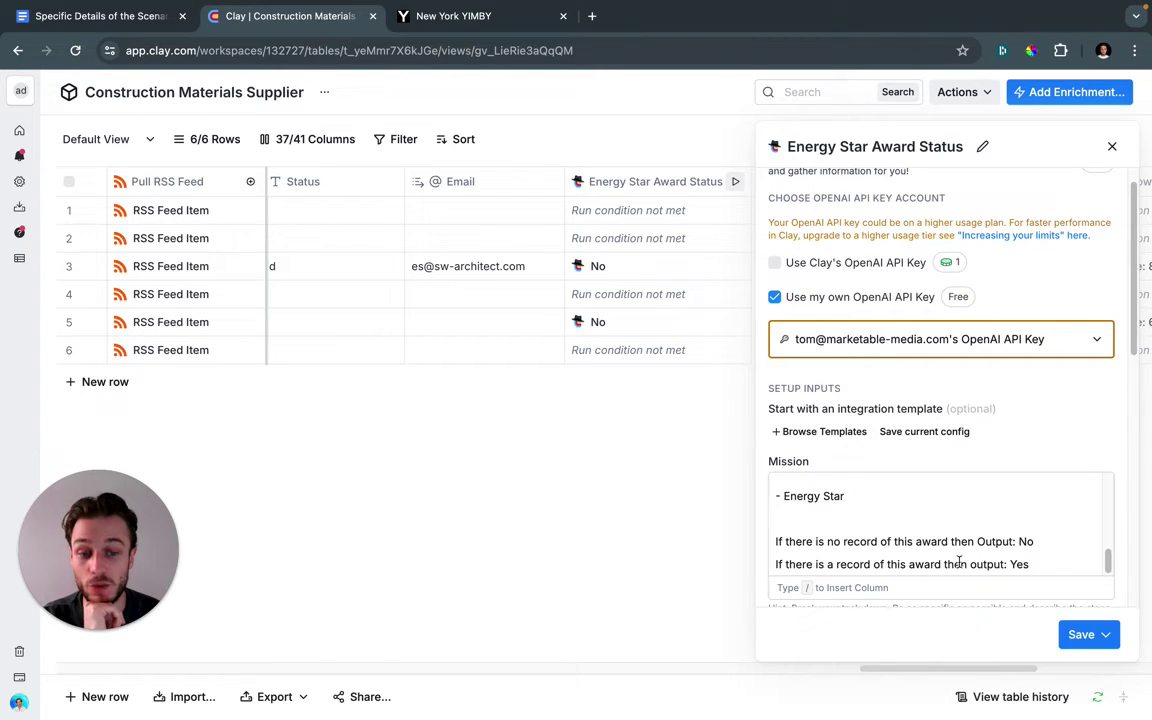
left_click(1112, 148)
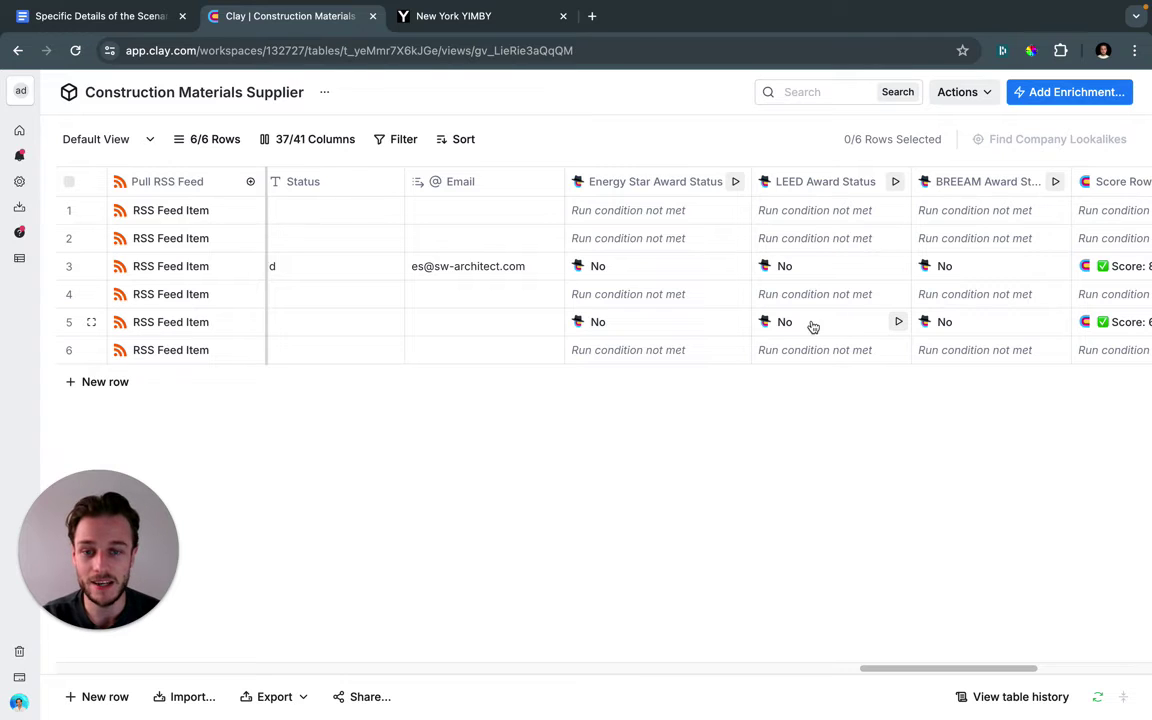
left_click_drag(592, 181, 761, 467)
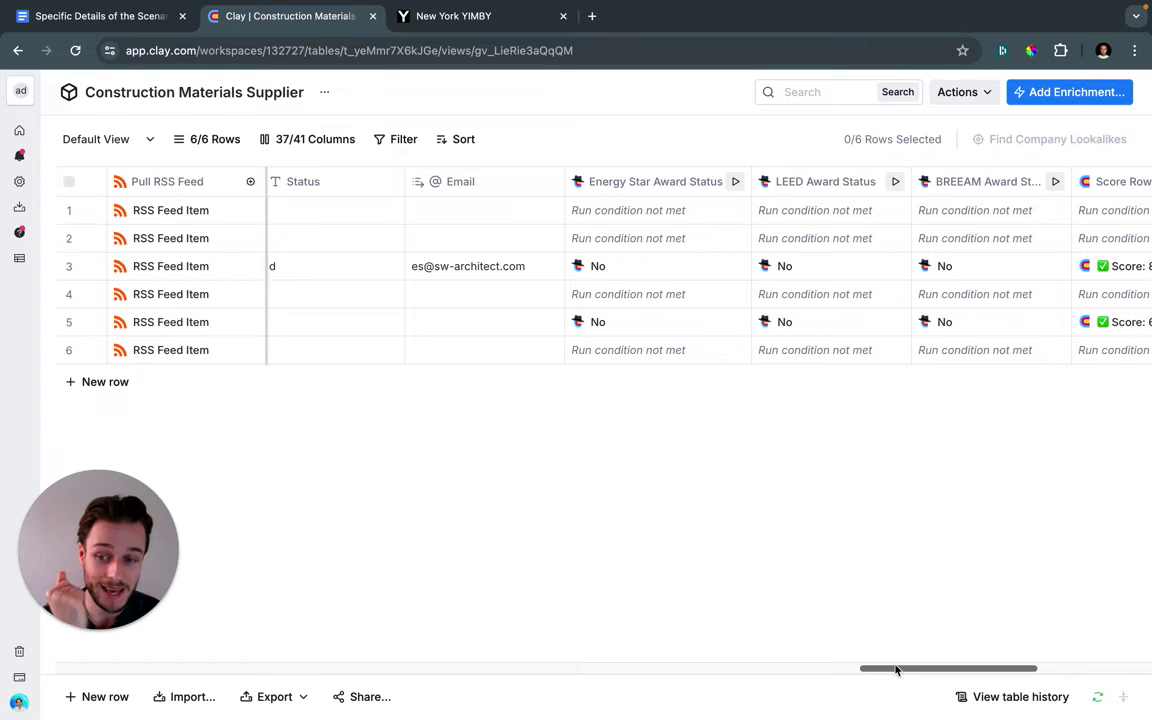
left_click_drag(895, 670, 900, 669)
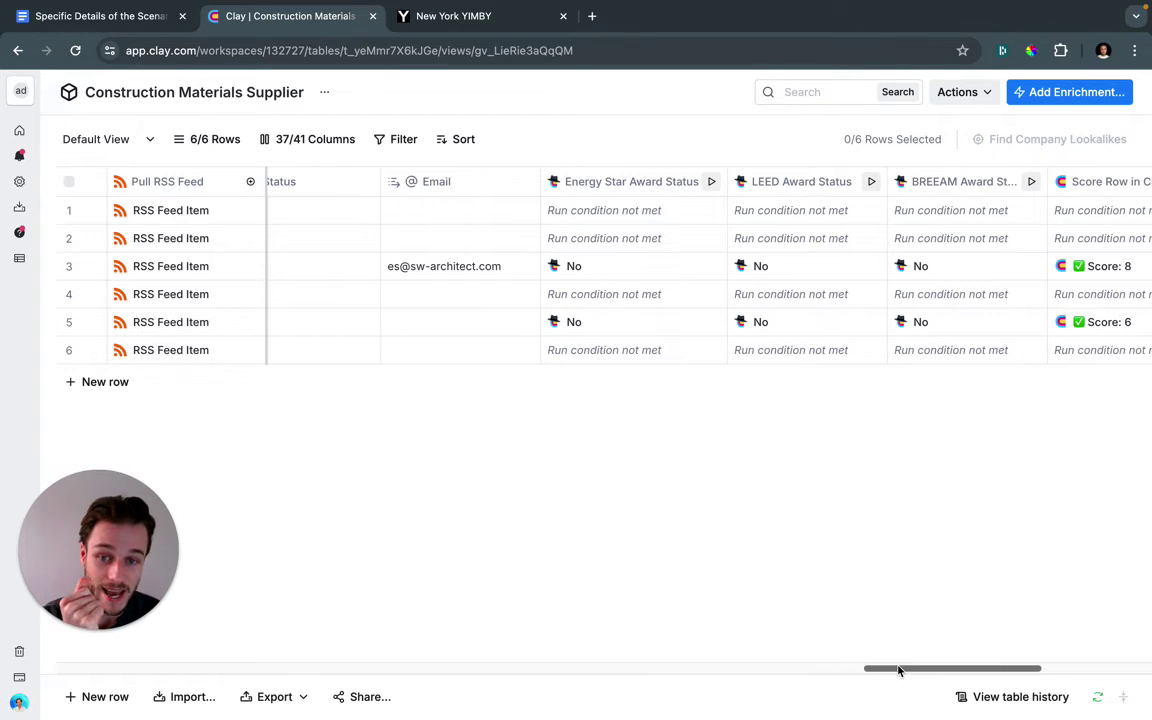
left_click(604, 275)
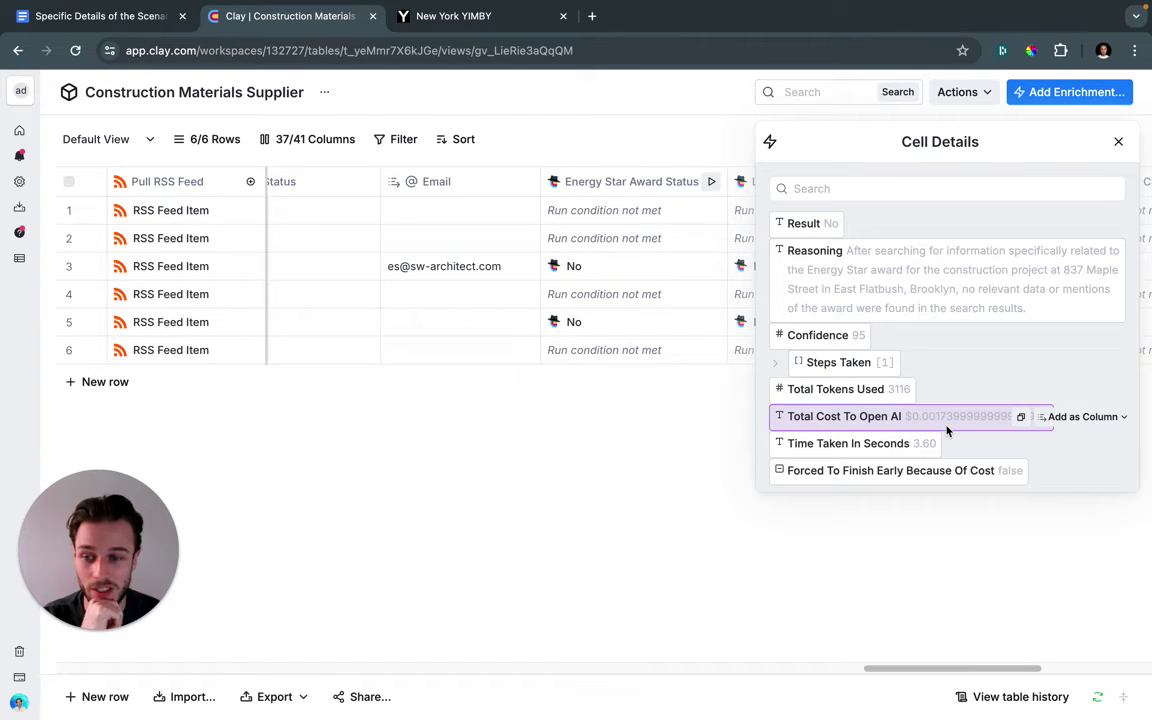
left_click(1116, 142)
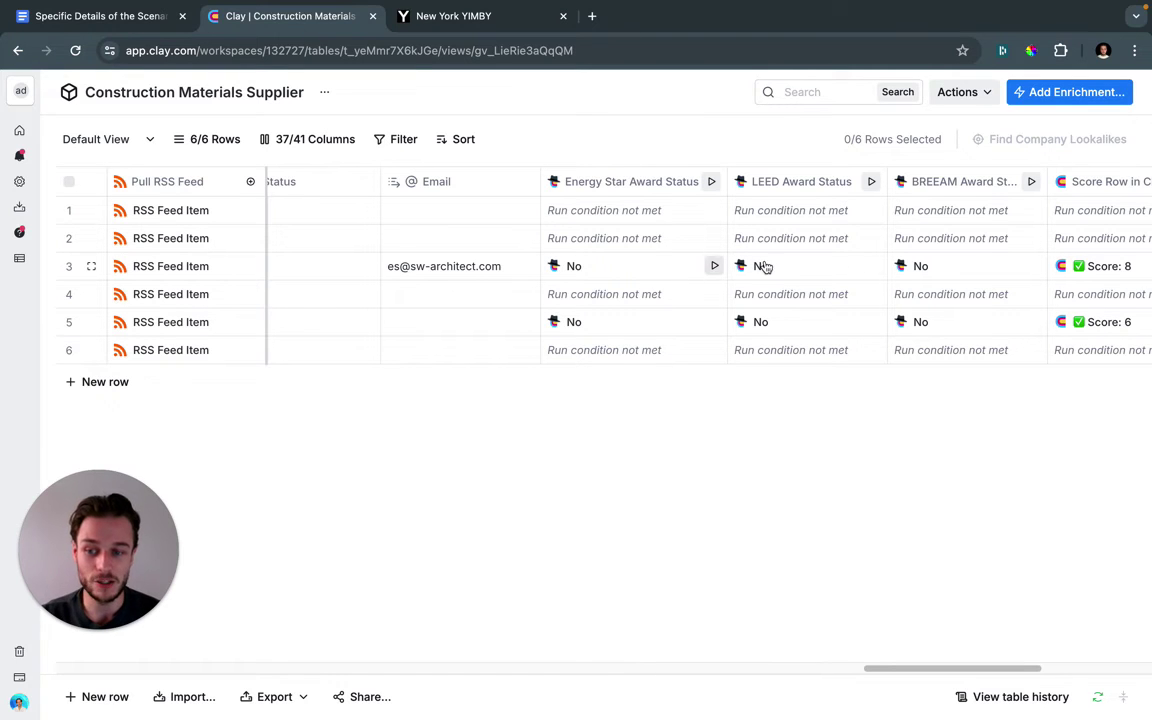
left_click_drag(972, 670, 1005, 668)
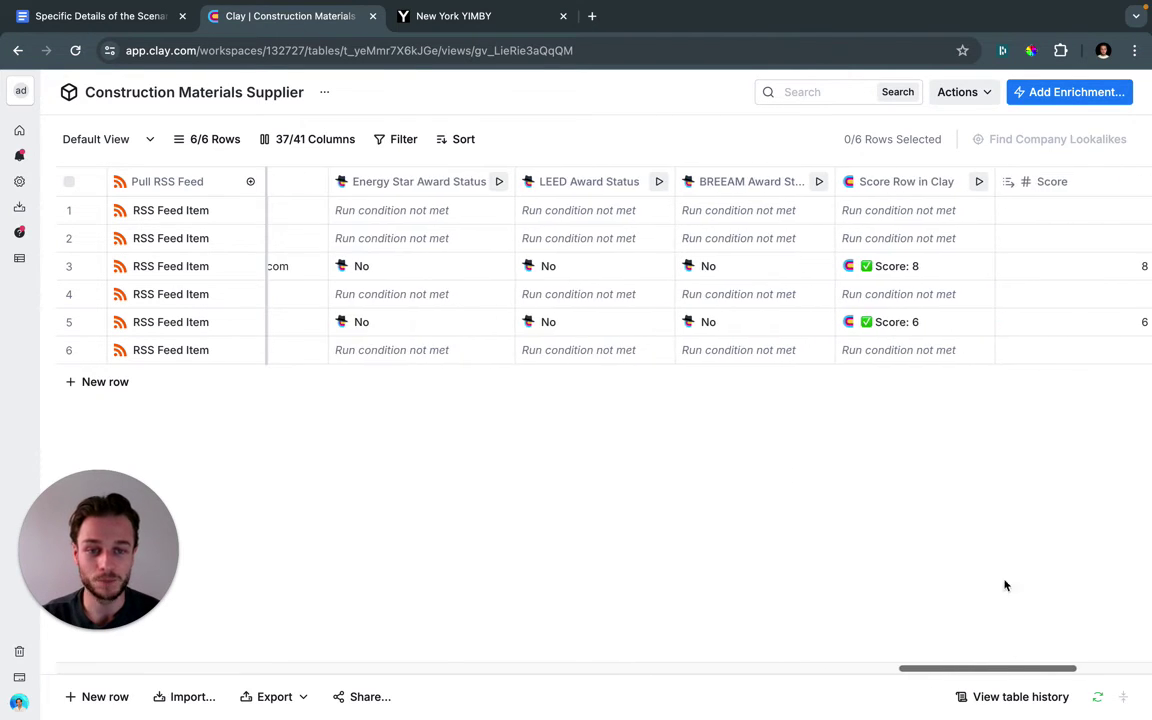
left_click(913, 185)
left_click(675, 187)
left_click(675, 187)
left_click(675, 187)
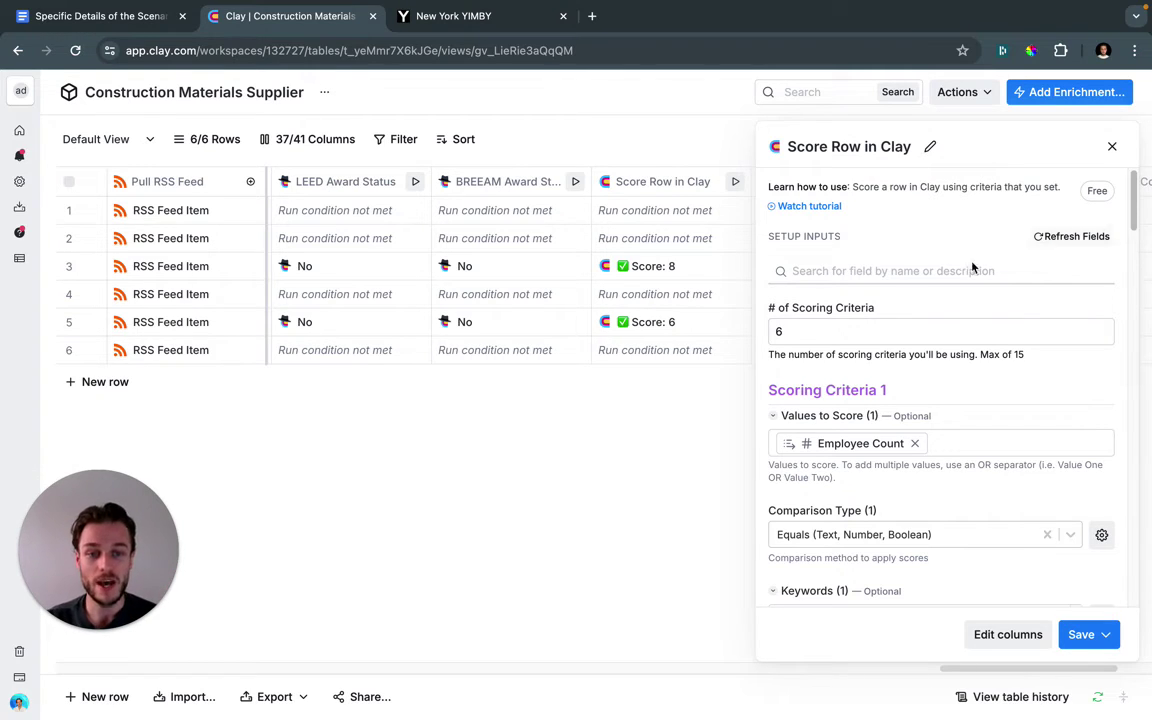
scroll(1143, 242, "down", 1)
scroll(1085, 327, "down", 5)
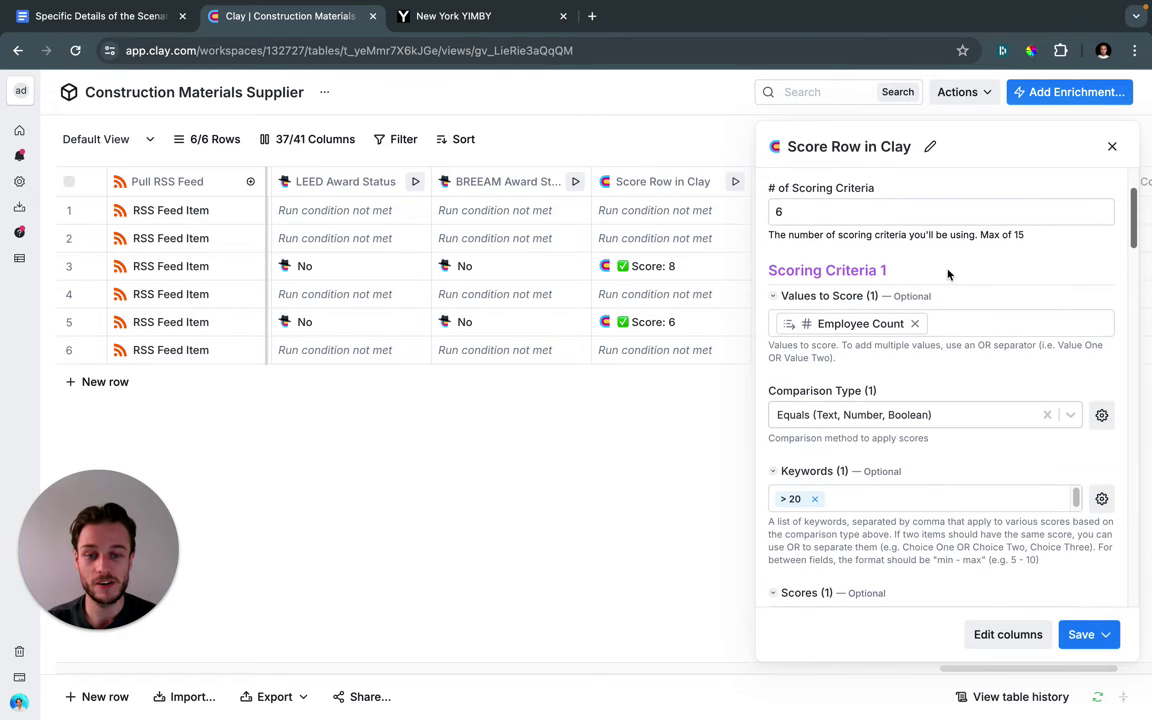
scroll(1000, 400, "down", 5)
scroll(971, 424, "down", 3)
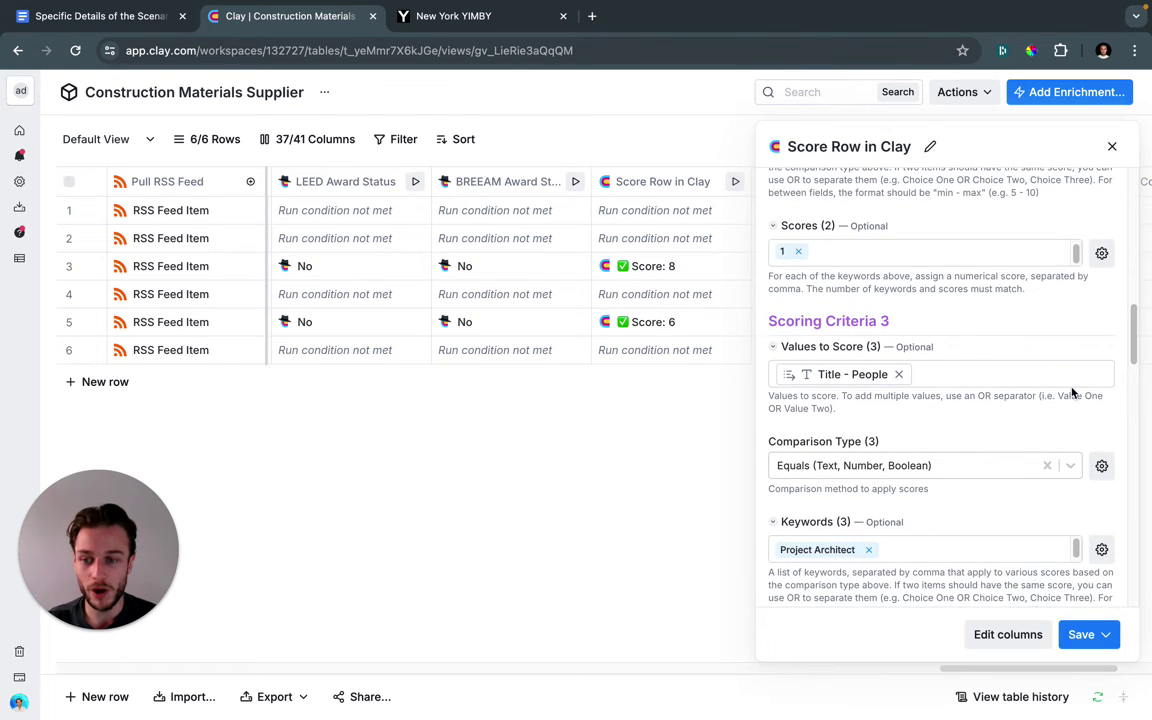
scroll(959, 347, "down", 2)
scroll(1040, 397, "down", 4)
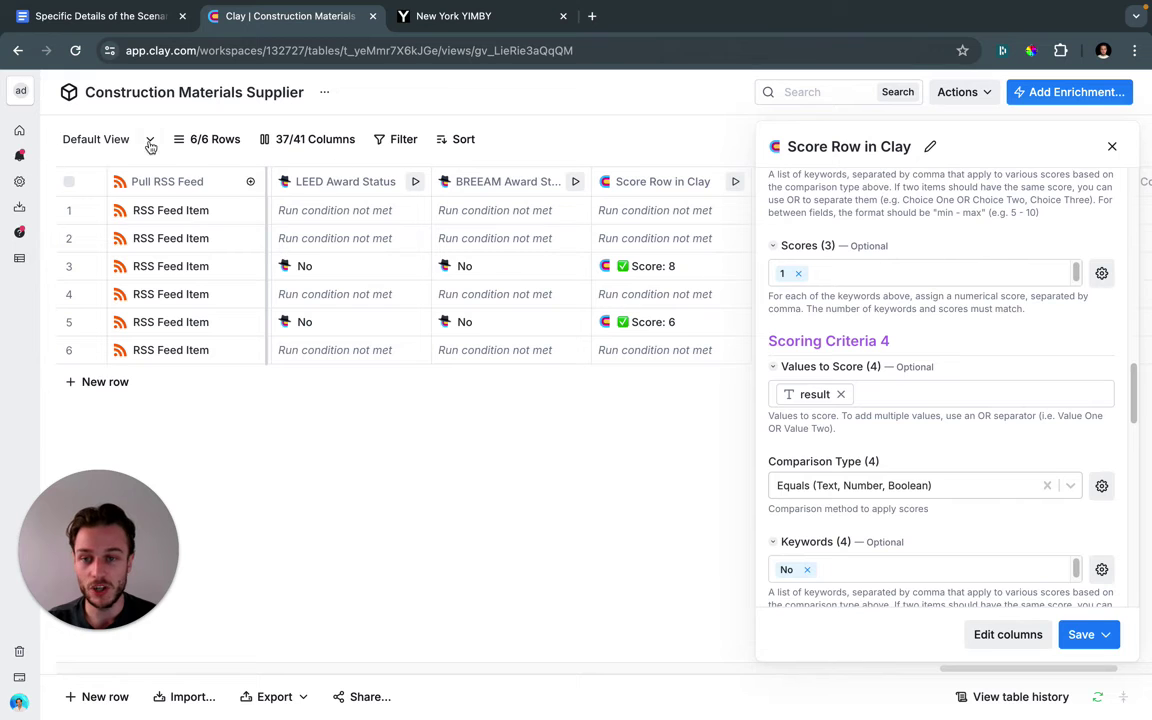
scroll(964, 411, "down", 3)
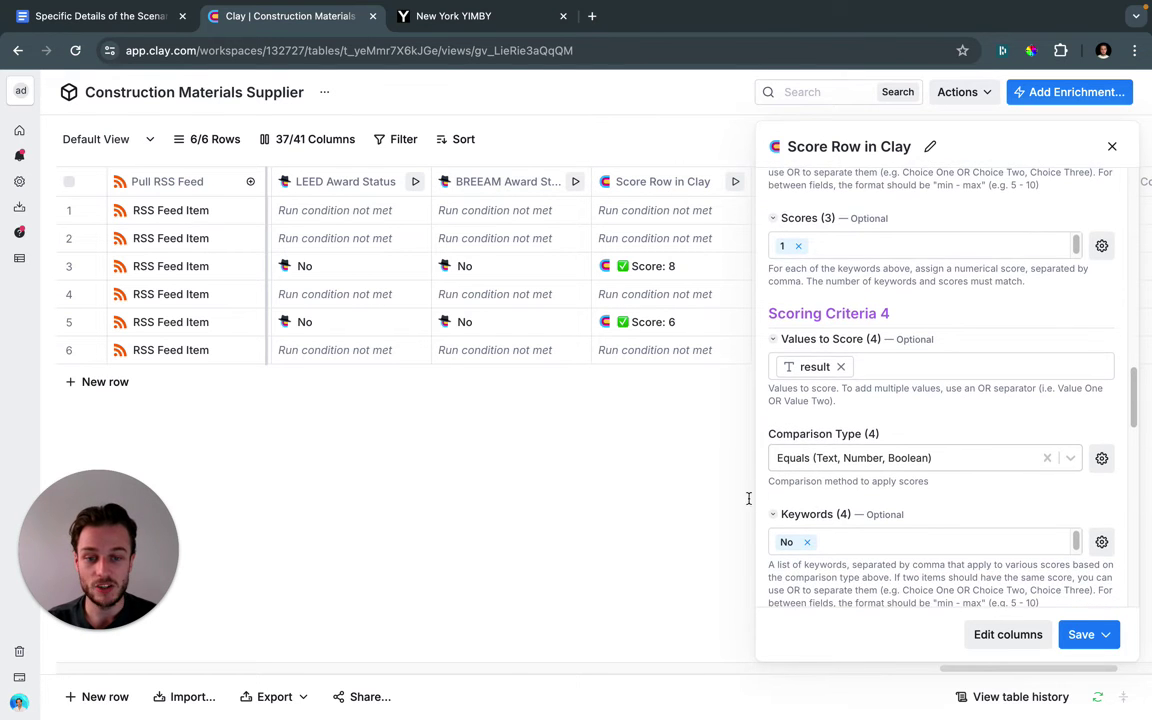
scroll(926, 419, "up", 15)
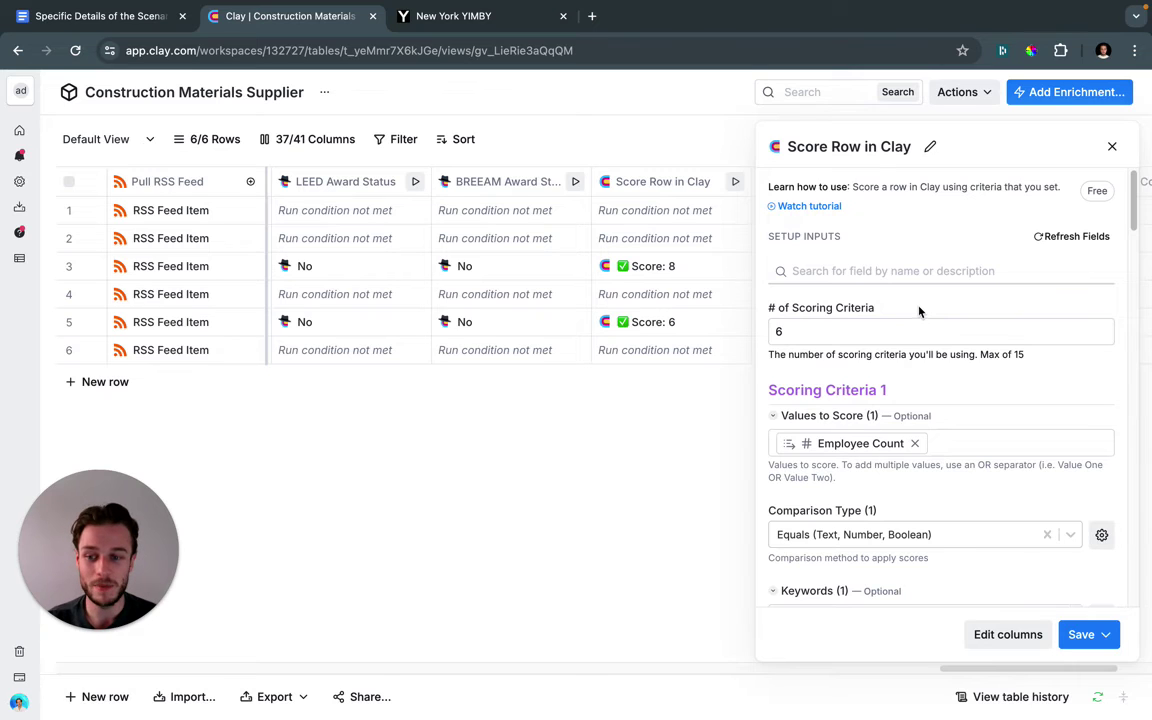
left_click(1114, 147)
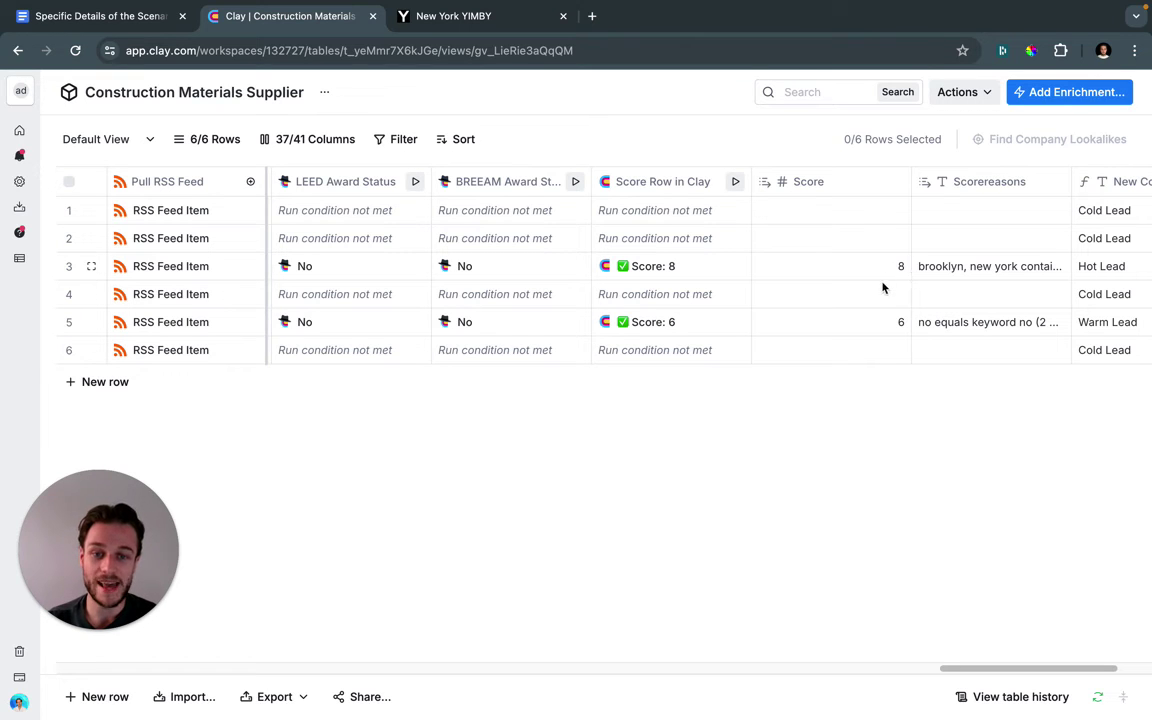
scroll(985, 663, "right", 3)
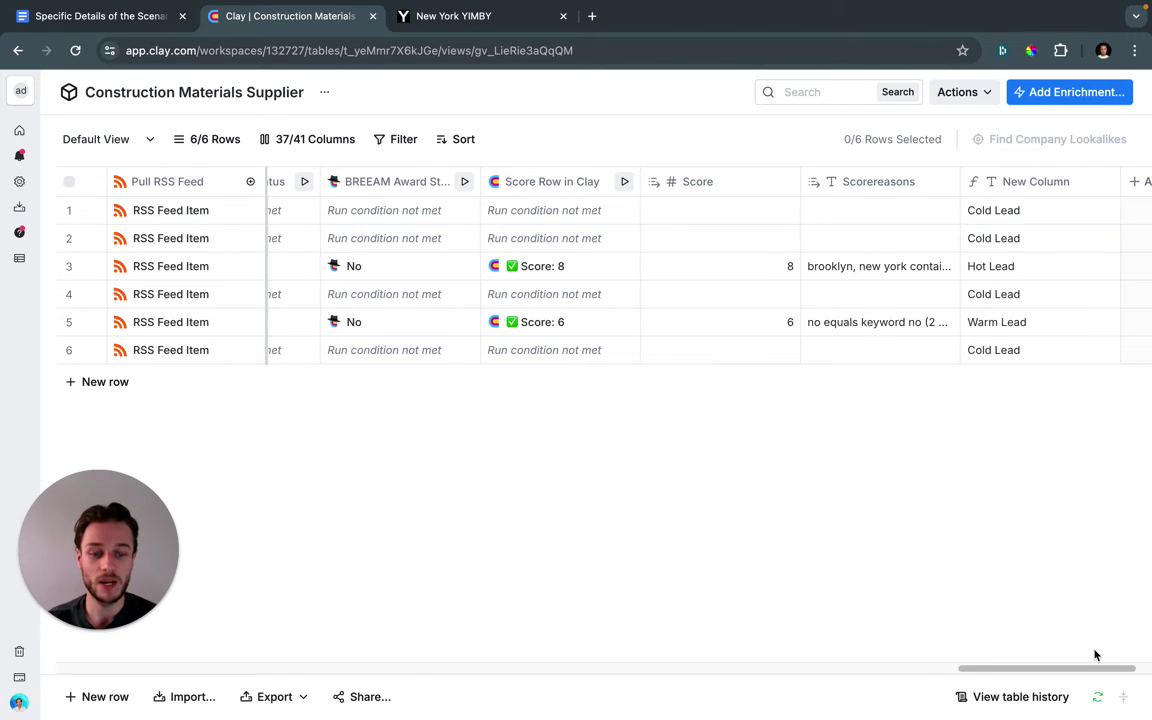
scroll(1092, 656, "right", 2)
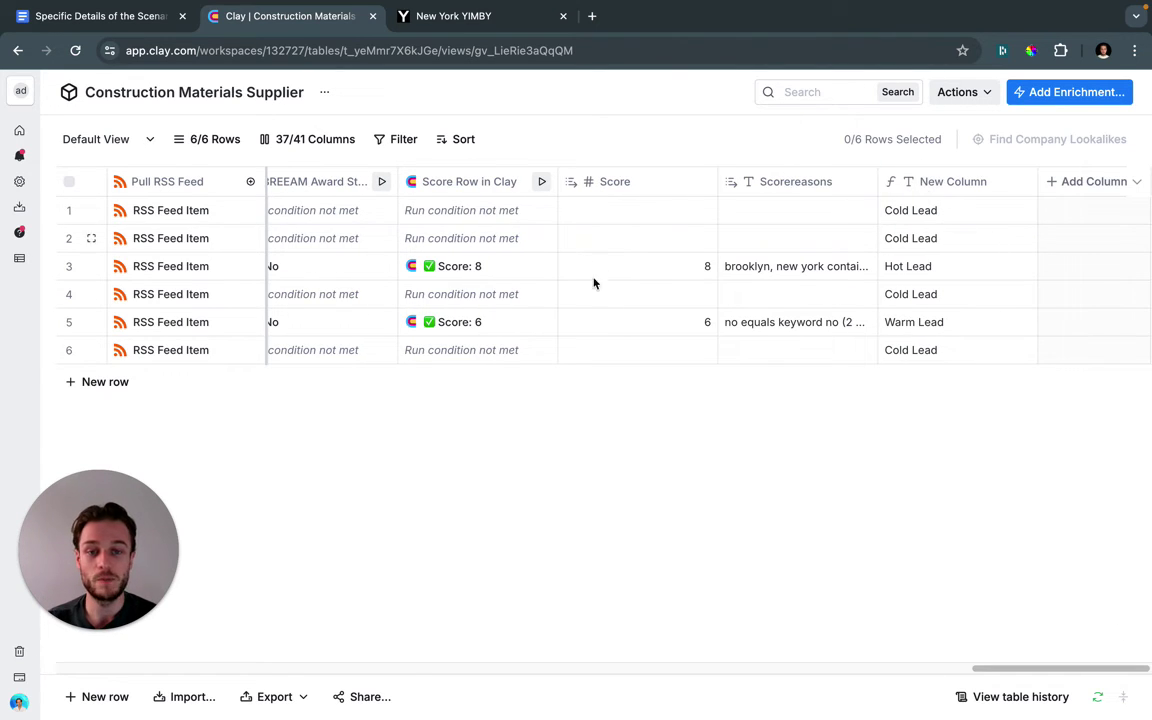
left_click(961, 181)
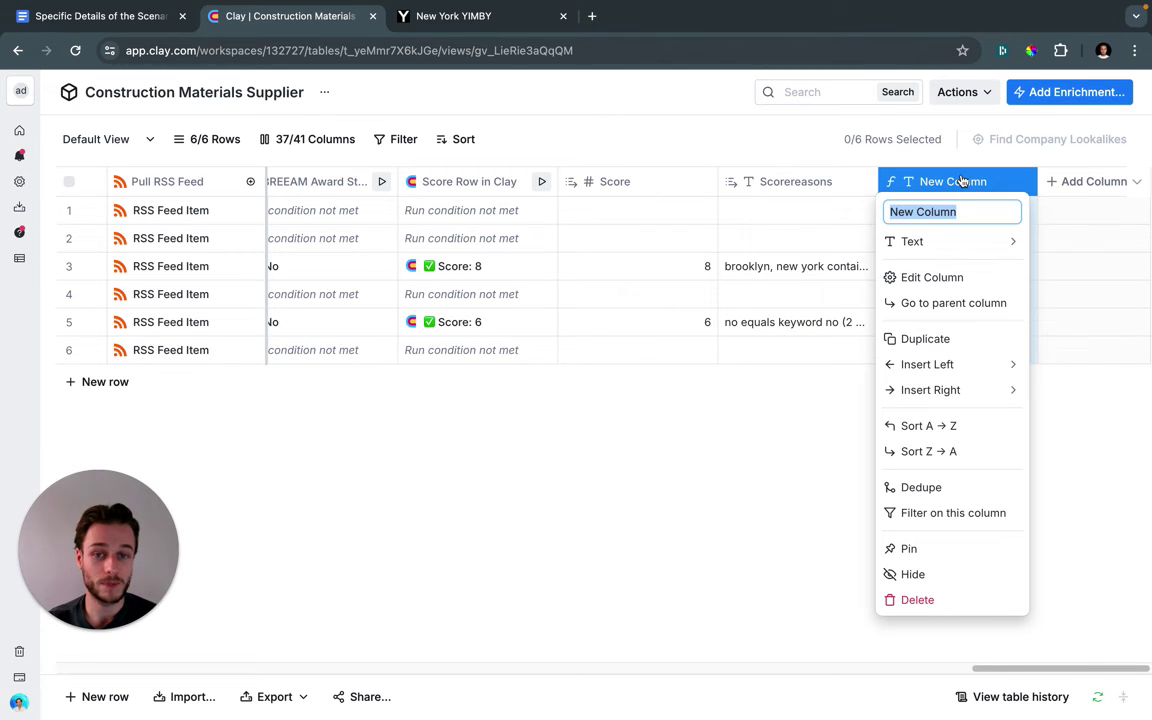
left_click(930, 277)
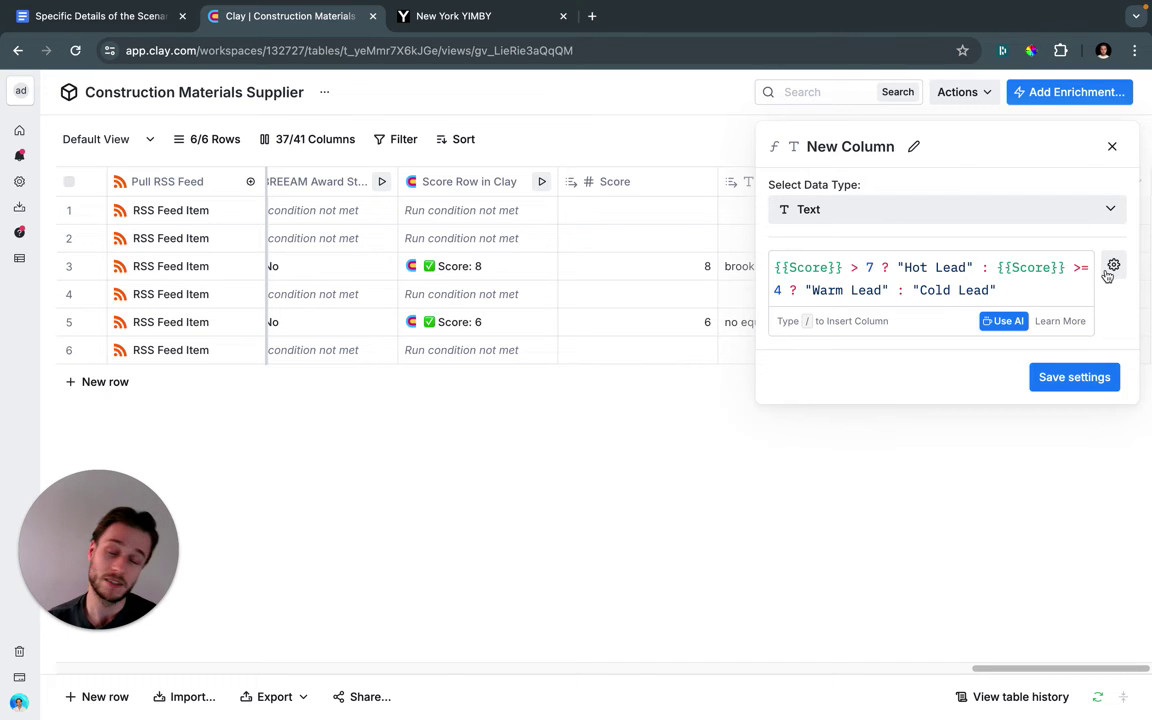
left_click(1114, 148)
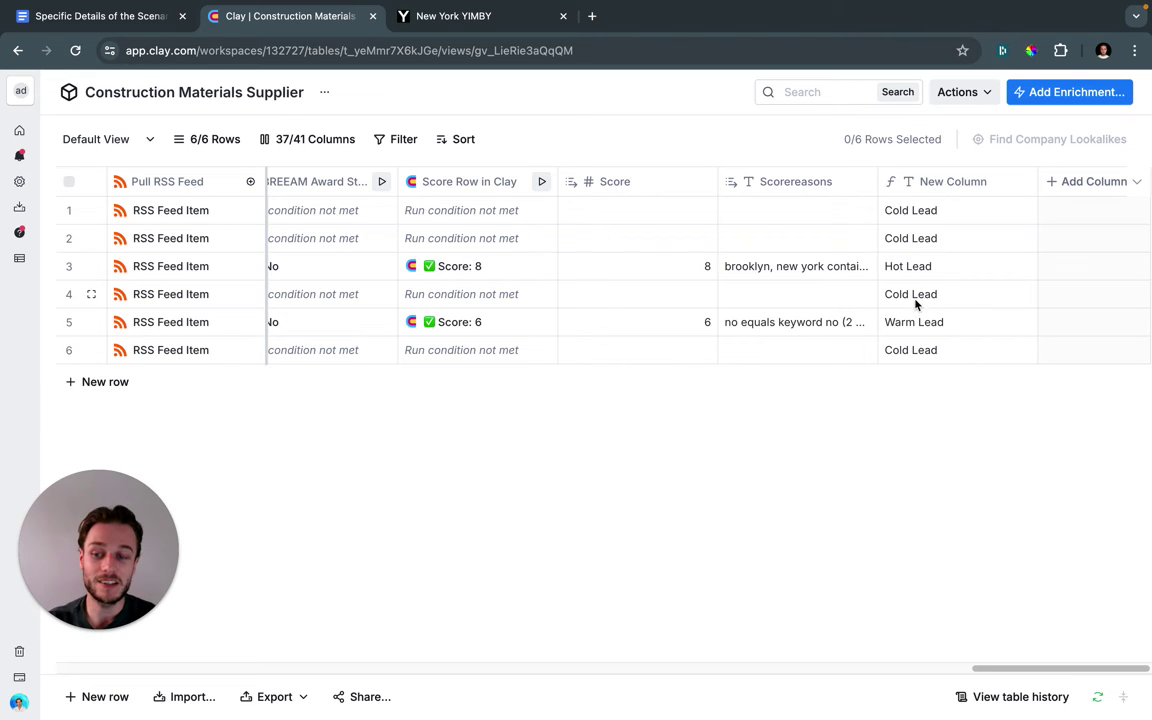
left_click(1087, 184)
left_click(1079, 216)
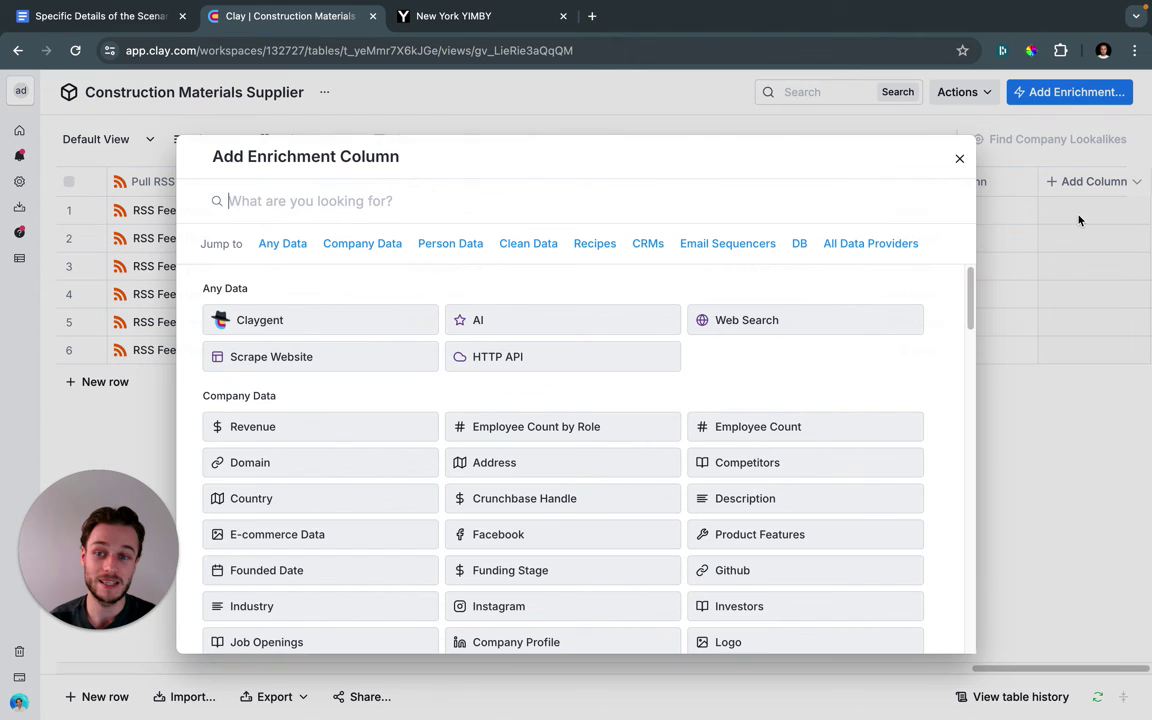
left_click(646, 241)
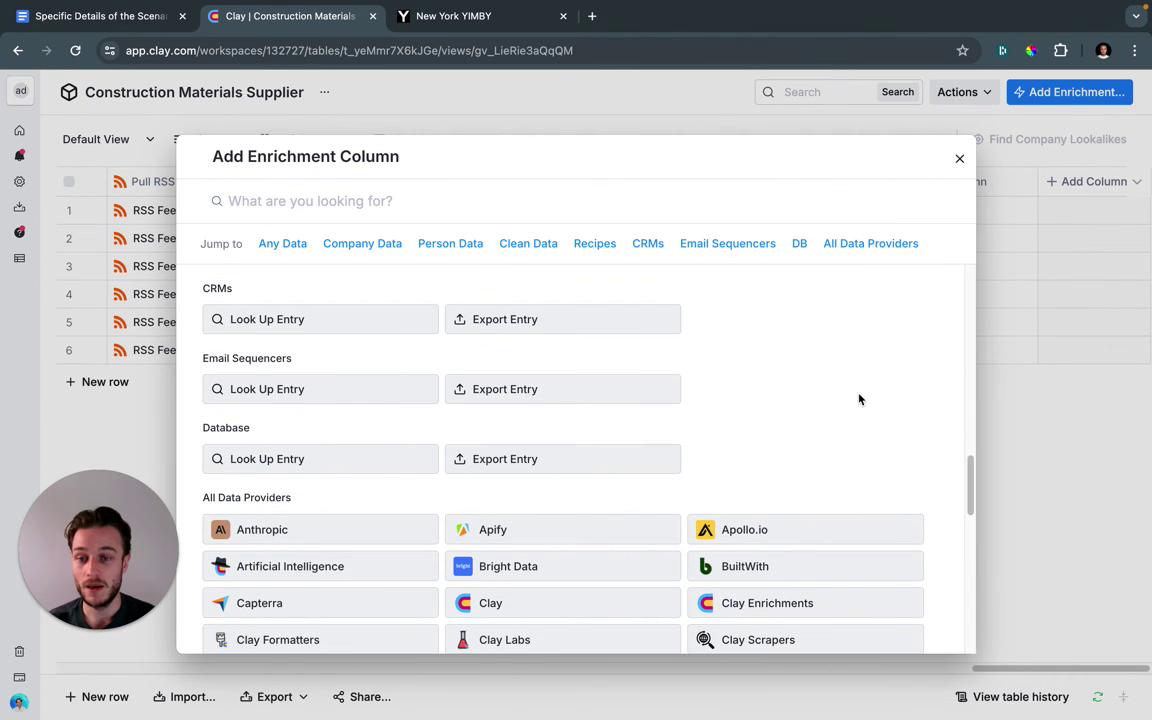
left_click(581, 320)
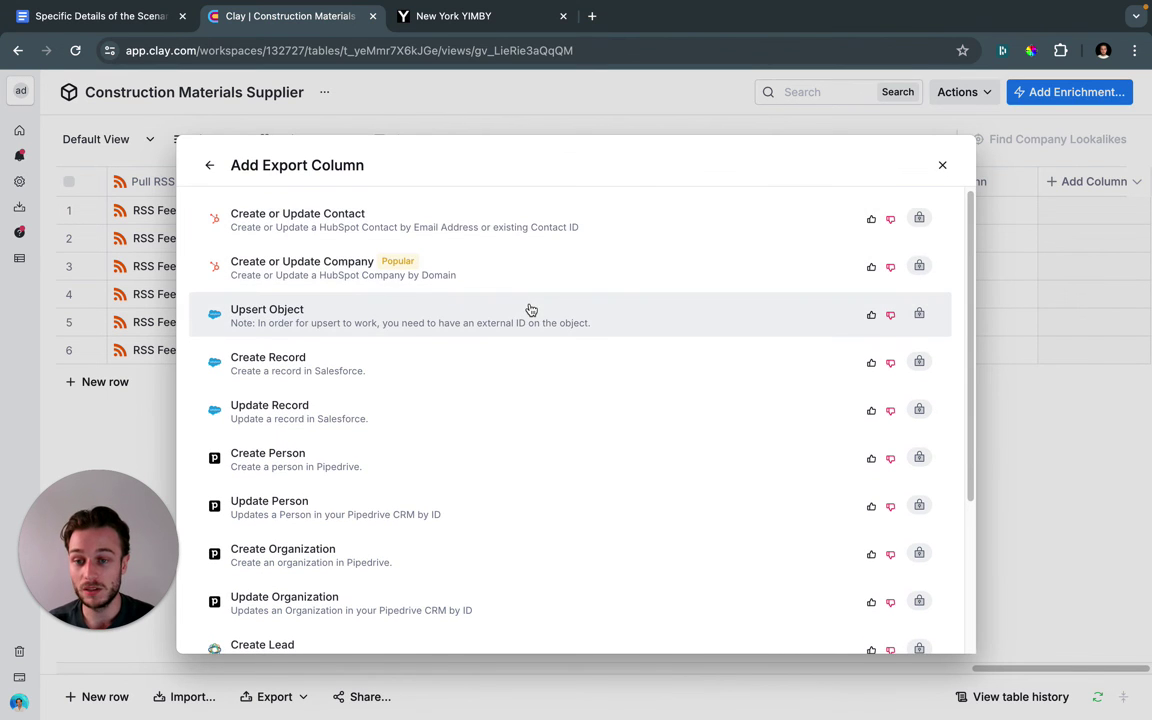
scroll(531, 310, "down", 2)
scroll(531, 310, "down", 3)
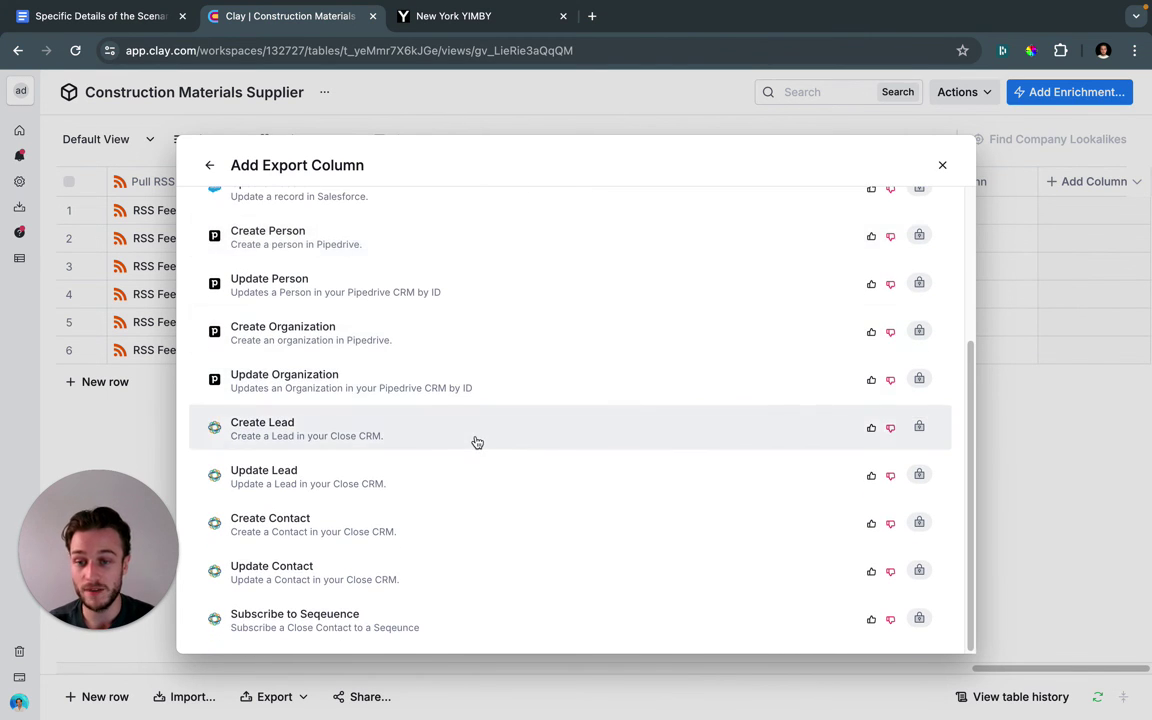
scroll(477, 442, "up", 5)
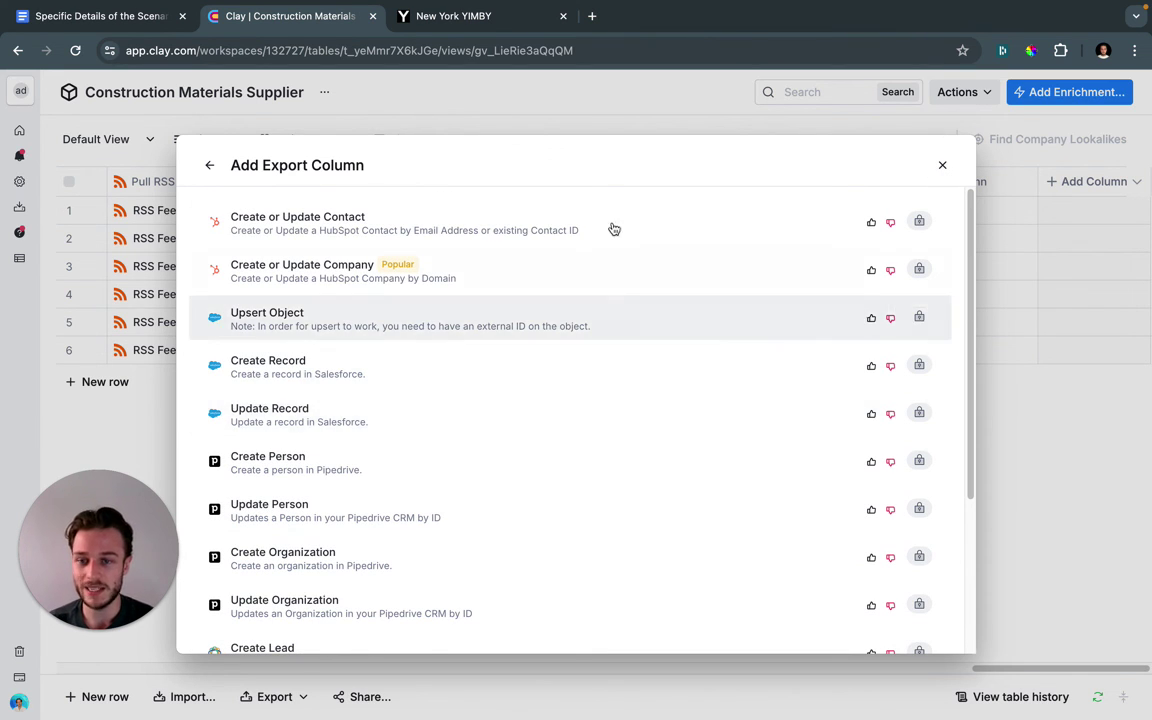
left_click(942, 166)
left_click(1075, 190)
left_click(1077, 222)
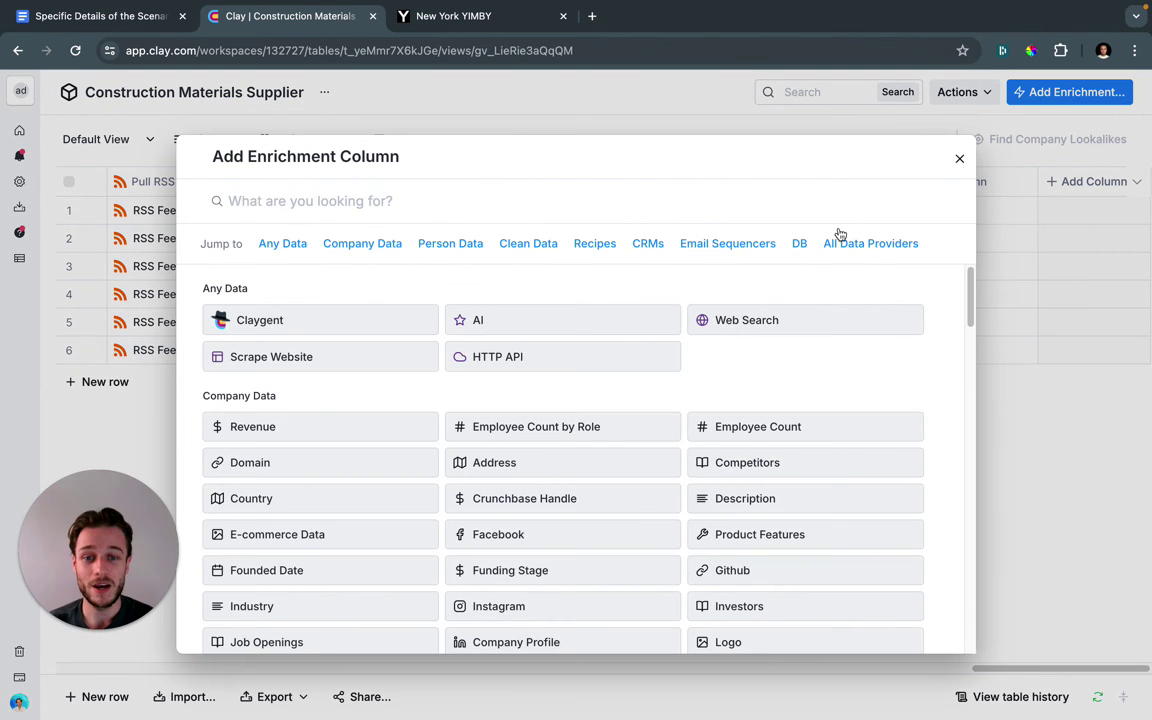
left_click(738, 248)
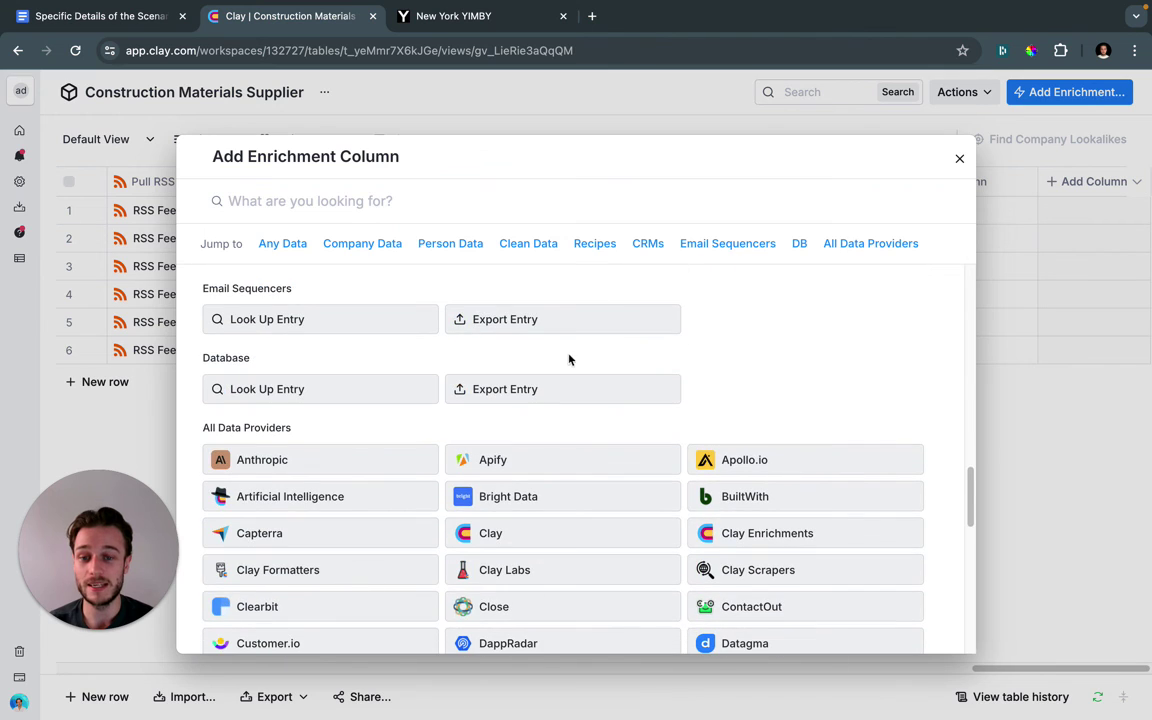
left_click(546, 320)
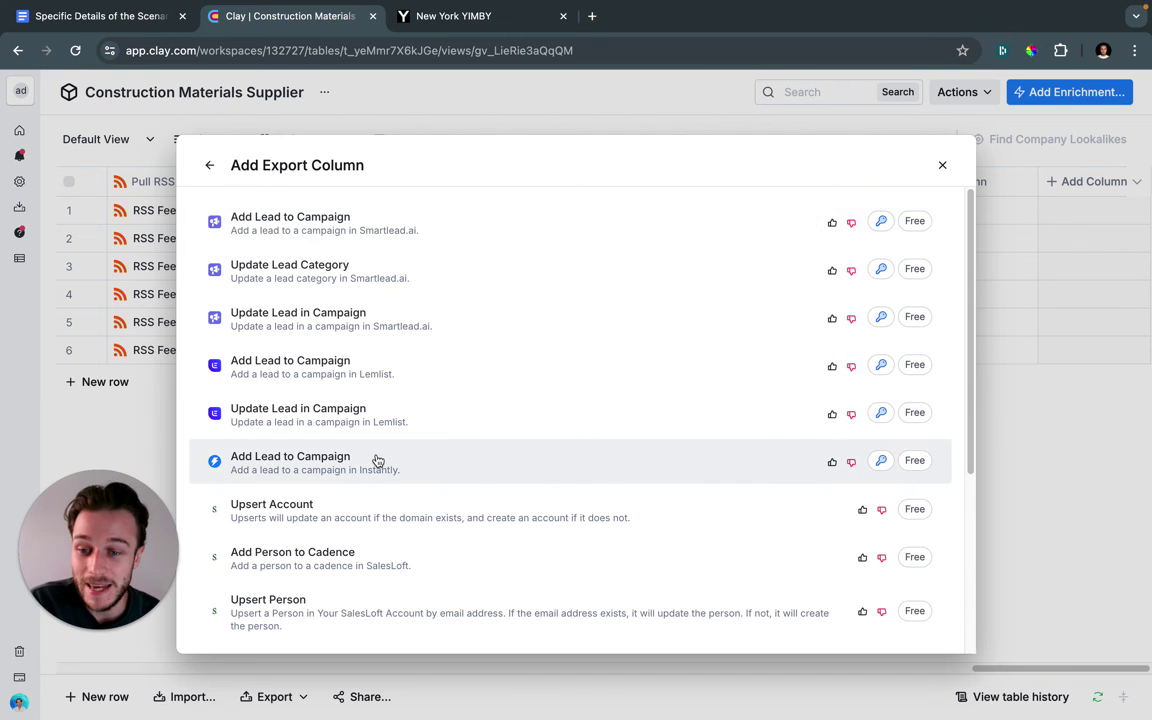
scroll(379, 459, "down", 3)
scroll(350, 560, "down", 2)
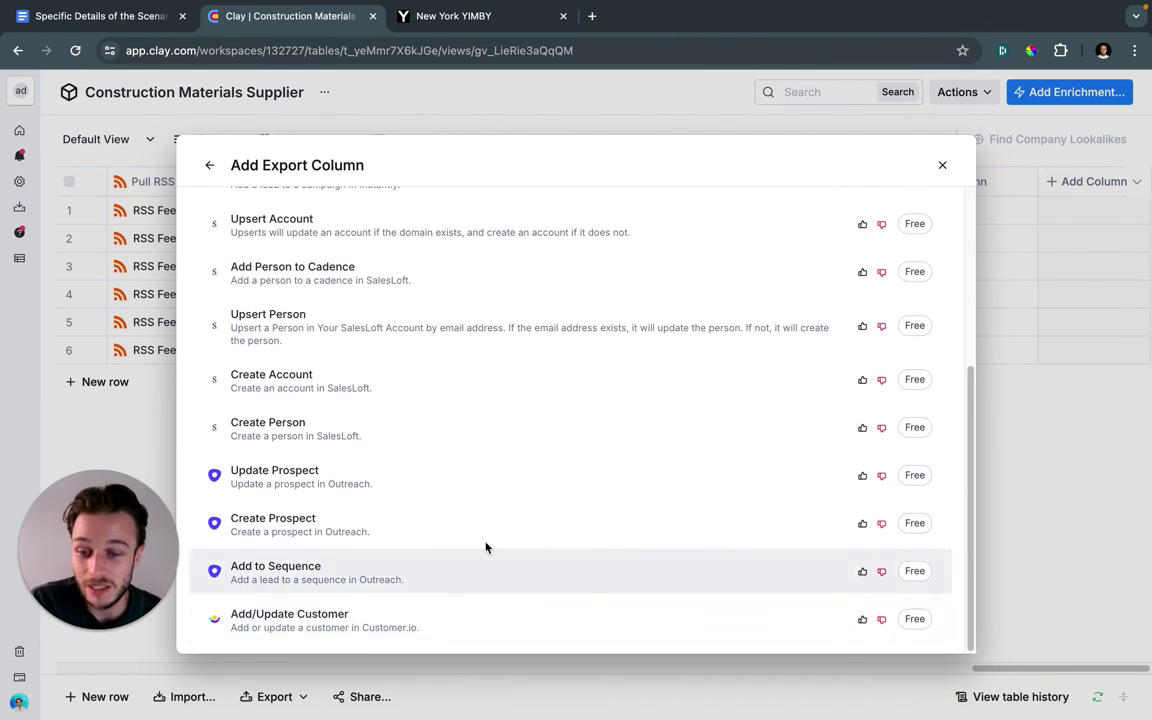
scroll(410, 453, "up", 5)
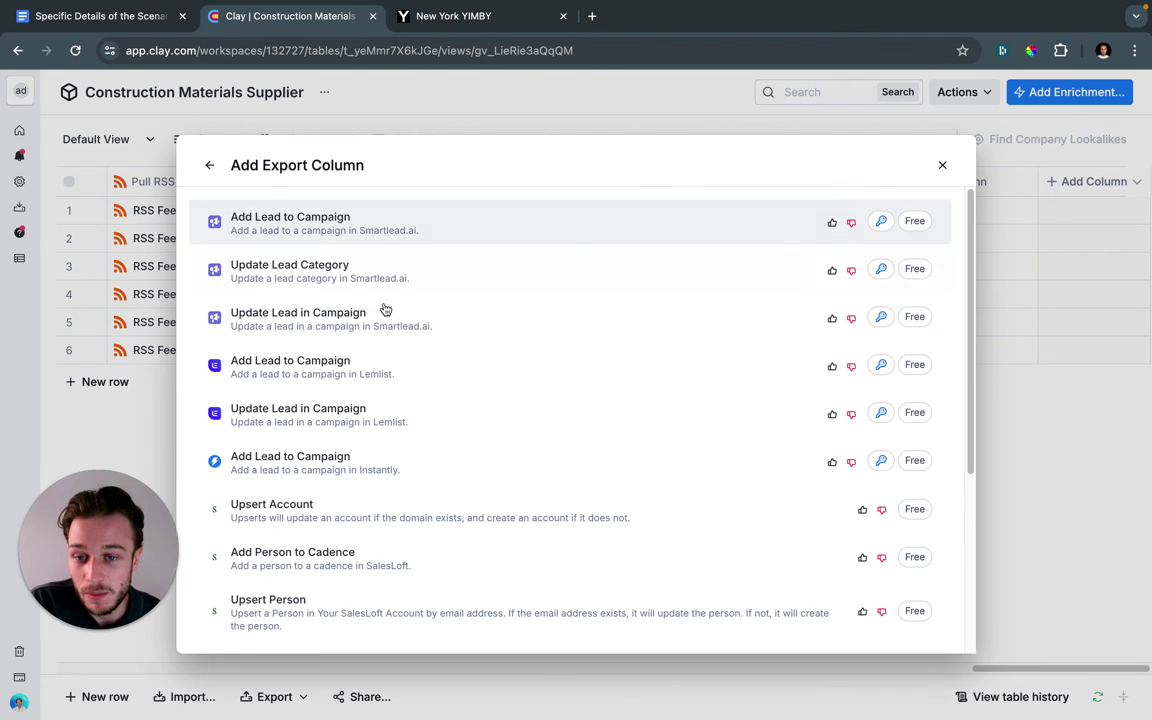
left_click(942, 168)
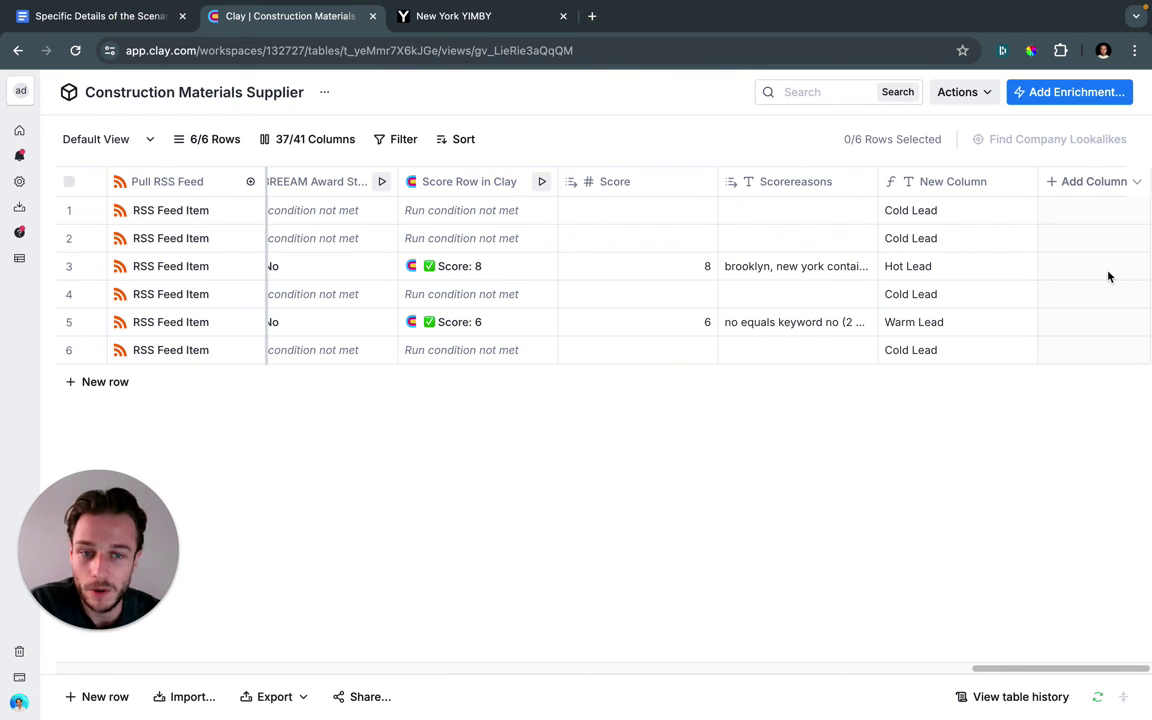
Scroll the table fully left to the Link, Title and Content Snippet columns.
mouse_move(1074, 676)
left_mouse_down()
mouse_move(140, 700)
mouse_move(1094, 667)
left_mouse_up()
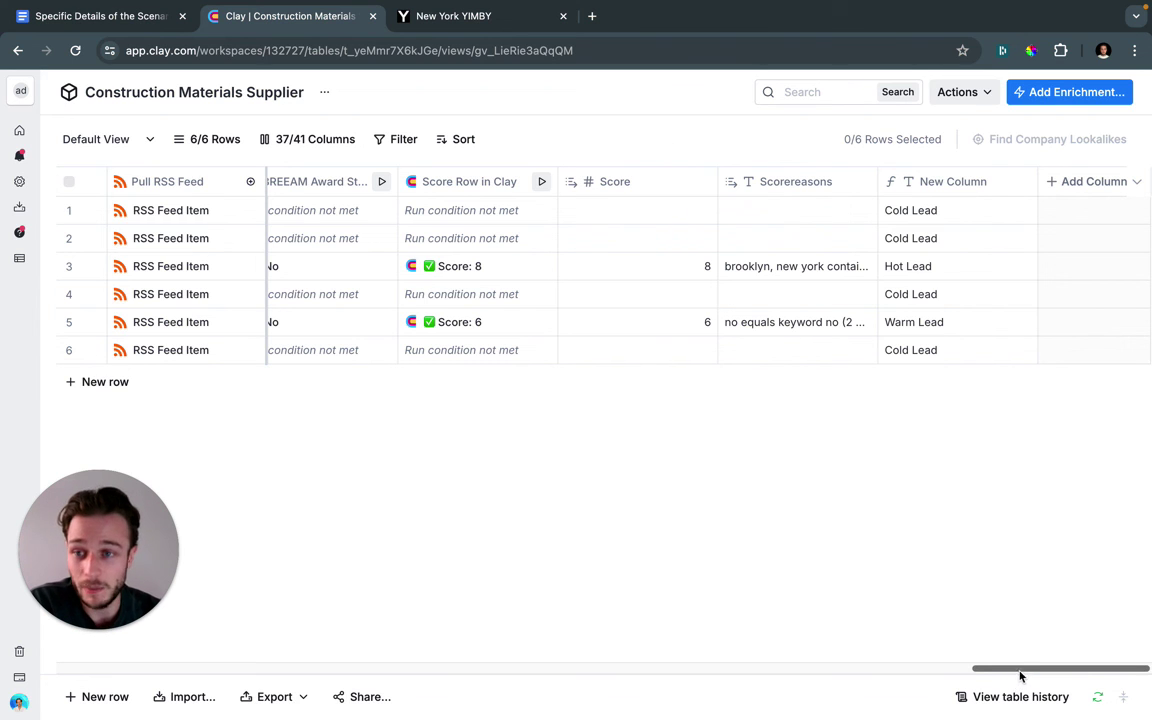
left_click_drag(1023, 670, 62, 694)
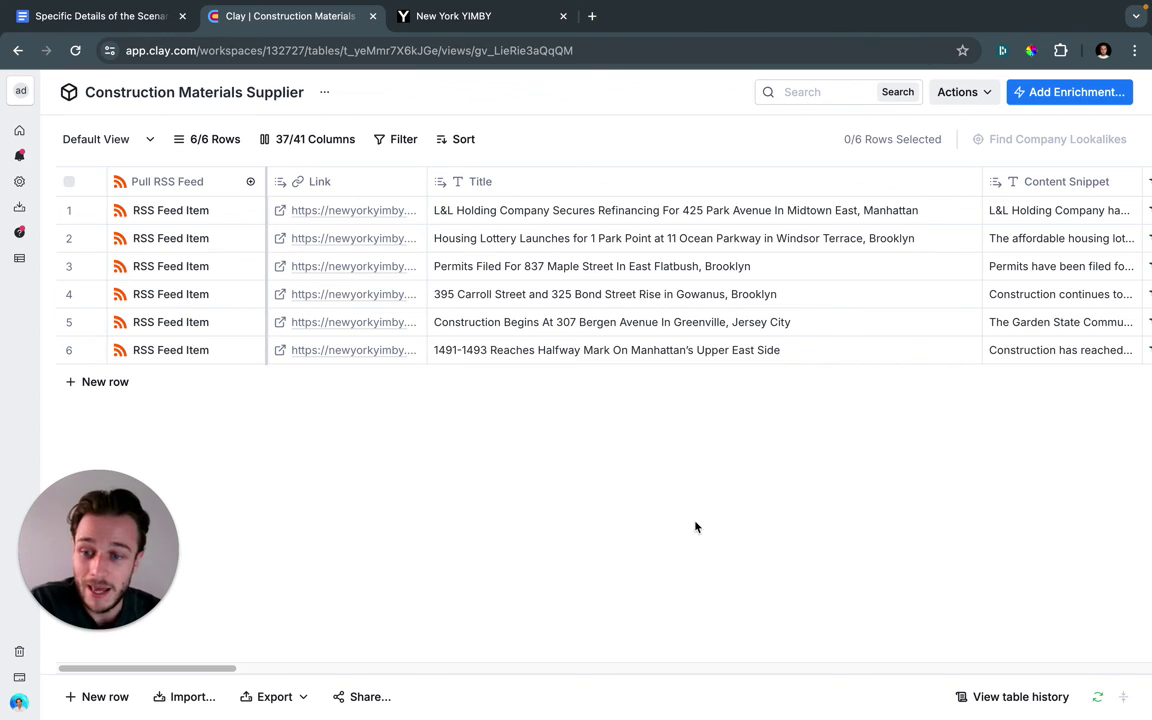